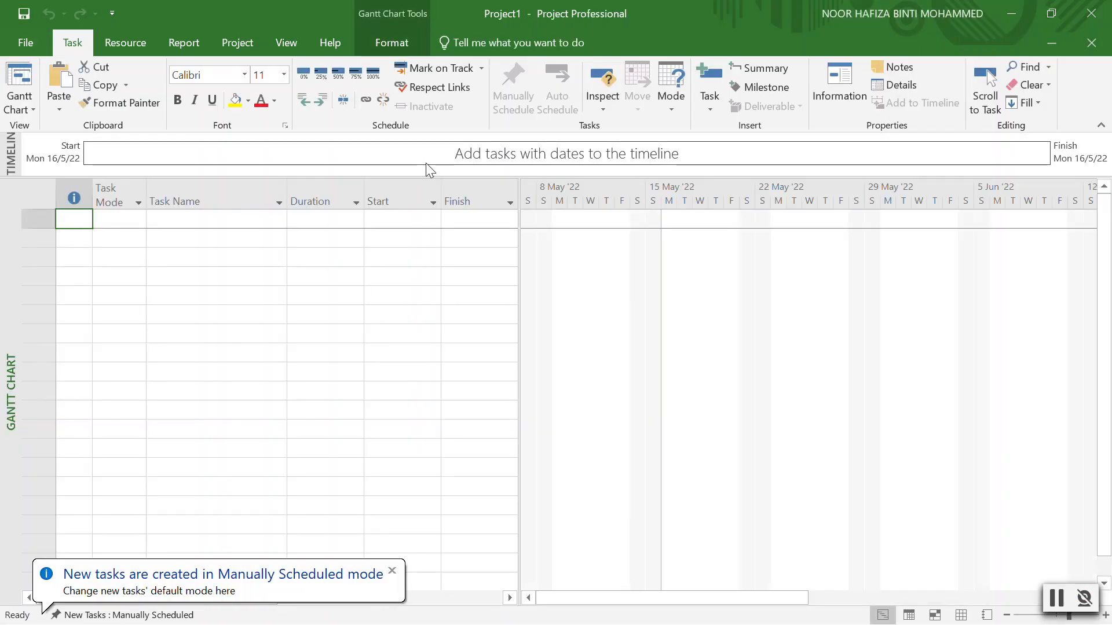
Close the 'New tasks are created in Manually Scheduled mode' notice.
{"action": "left_click", "coordinate": [392, 571]}
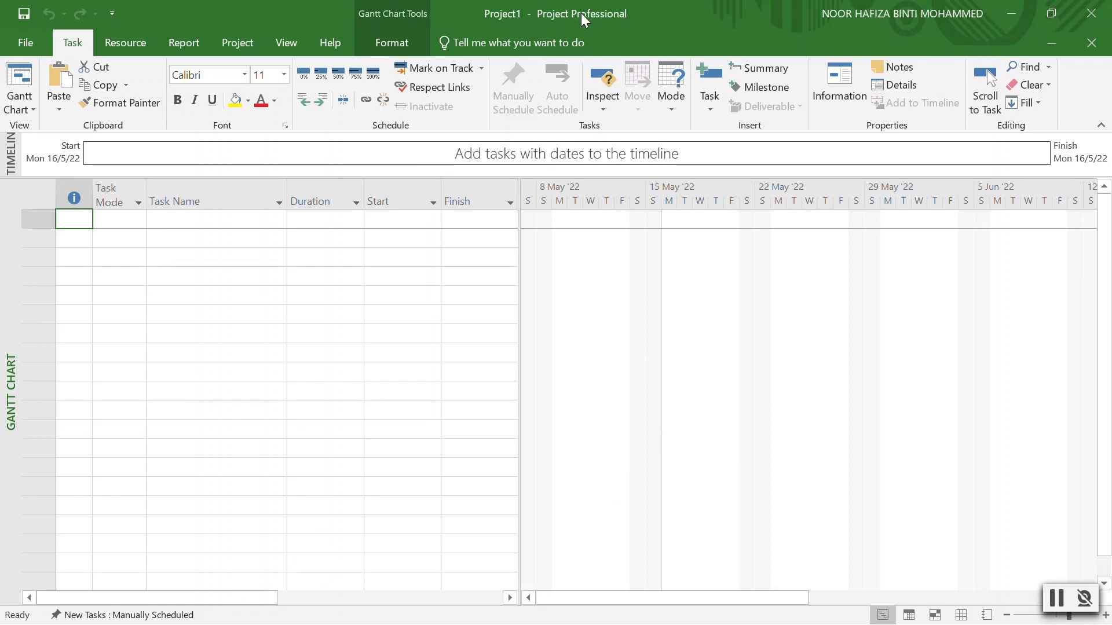
Browse the File page and the Resource, Report, Project, View, Help and Format tabs, returning to Task.
{"action": "left_click", "coordinate": [20, 42]}
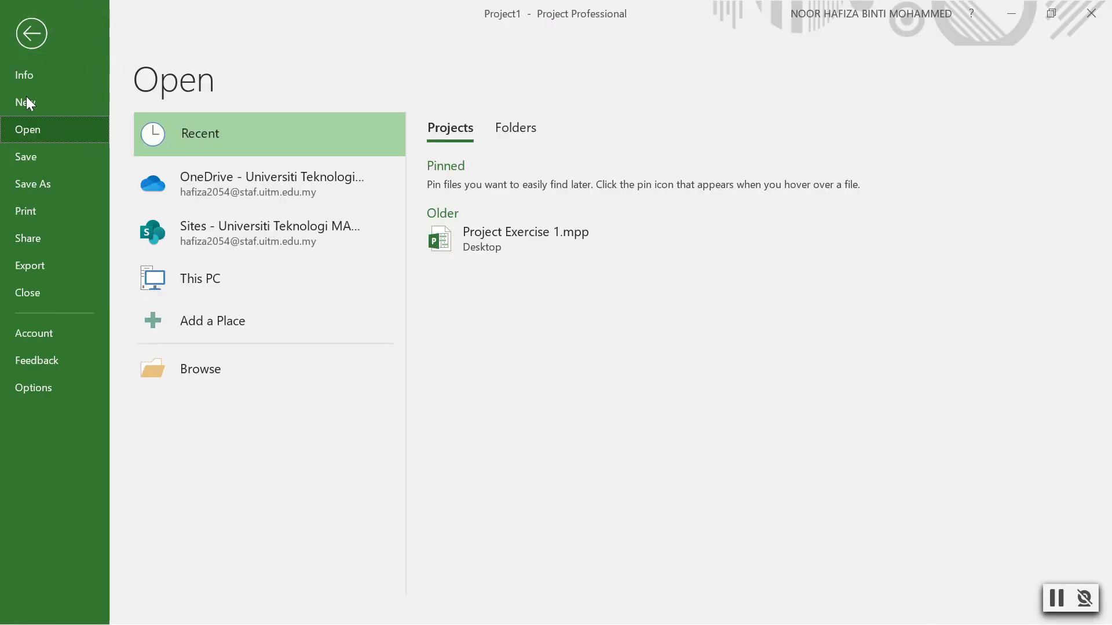
{"action": "left_click", "coordinate": [28, 39]}
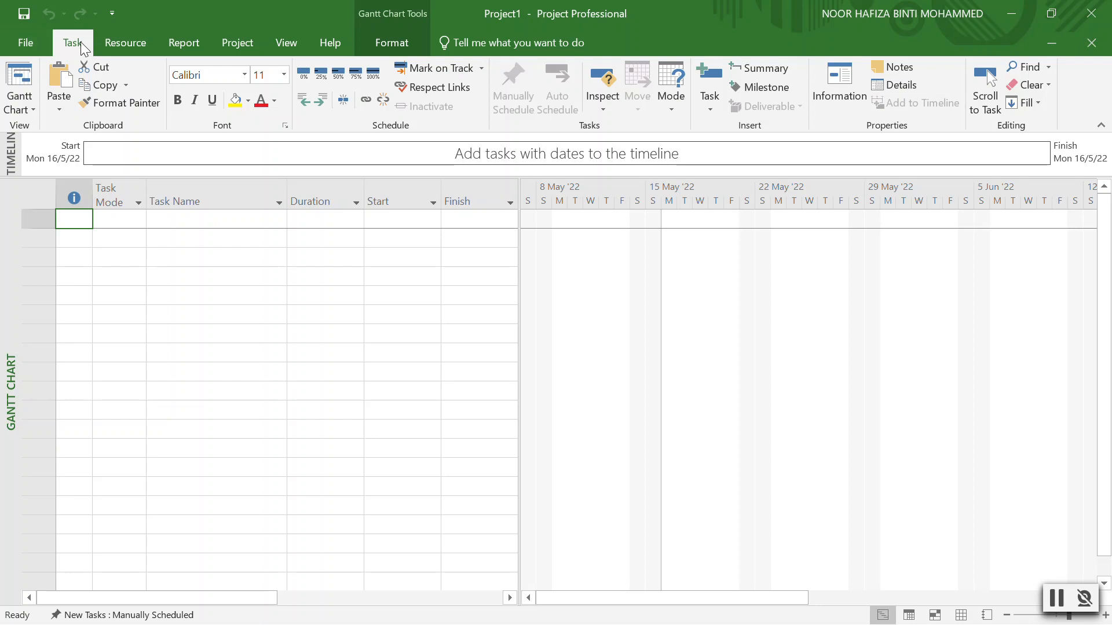
{"action": "left_click", "coordinate": [110, 44]}
{"action": "left_click", "coordinate": [190, 42]}
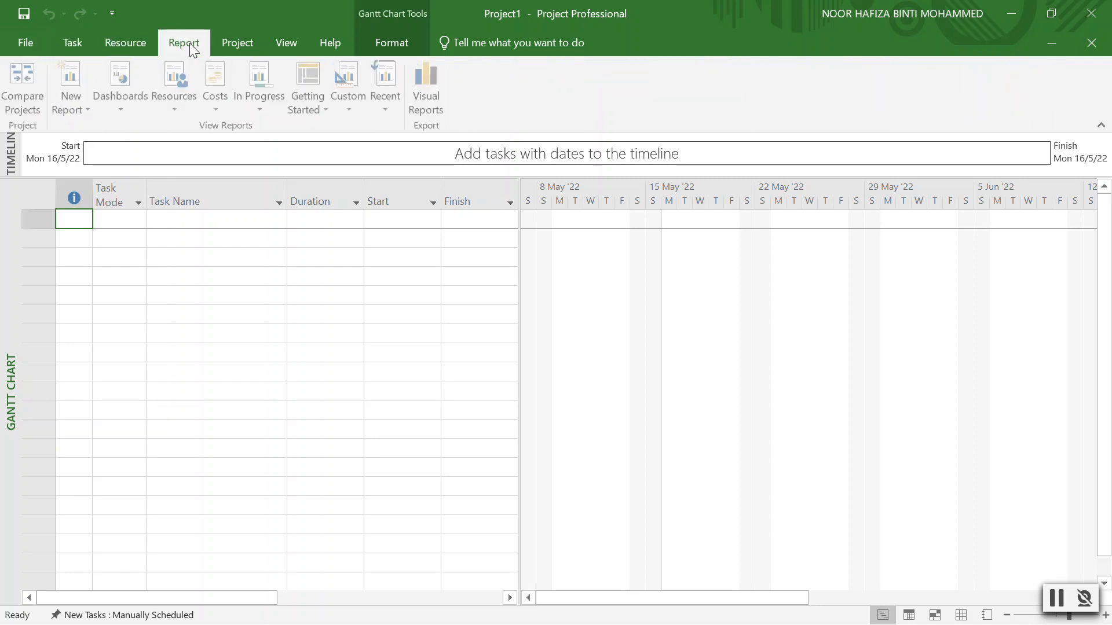
{"action": "left_click", "coordinate": [235, 40]}
{"action": "left_click", "coordinate": [278, 42]}
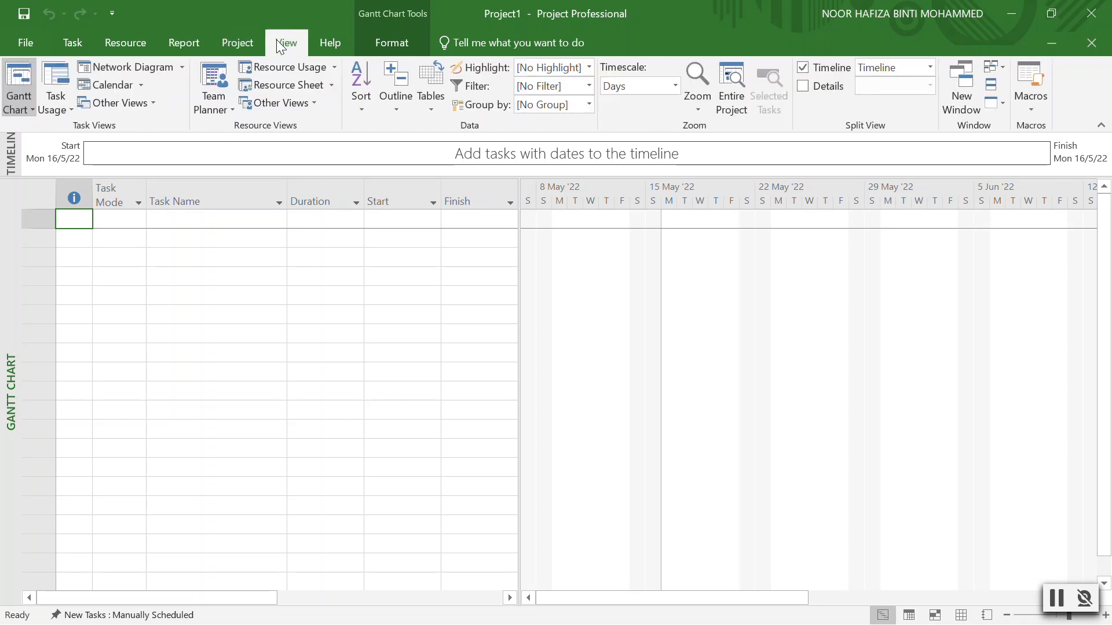
{"action": "left_click", "coordinate": [333, 40]}
{"action": "left_click", "coordinate": [393, 42]}
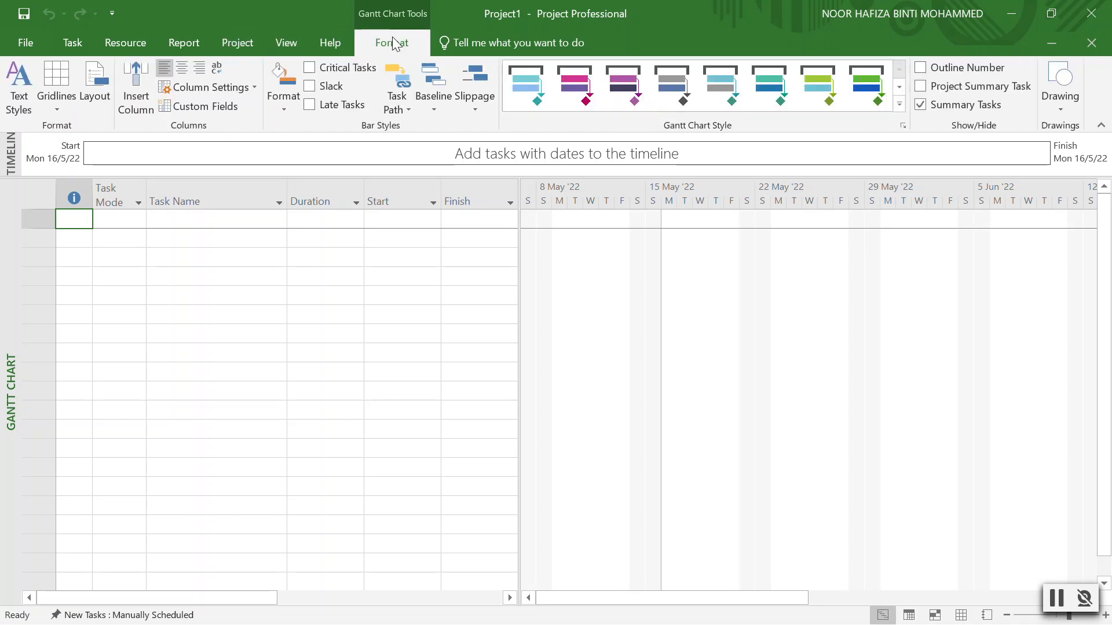
{"action": "left_click", "coordinate": [80, 40]}
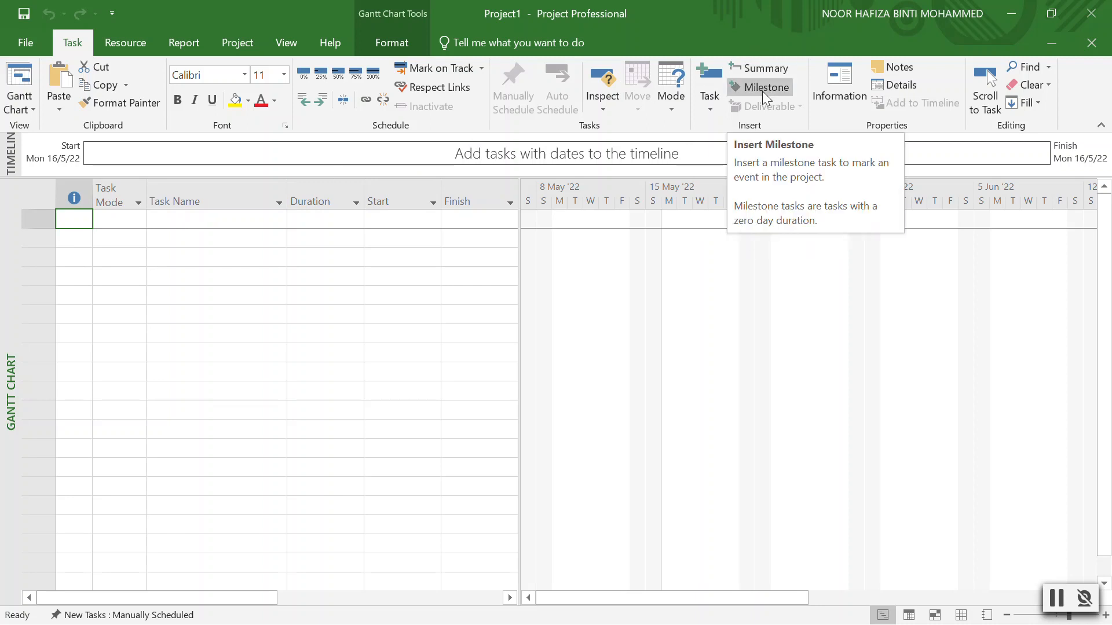
Revisit the Resource, Report and Project tabs, ending on the View tab's options.
{"action": "left_click", "coordinate": [124, 42]}
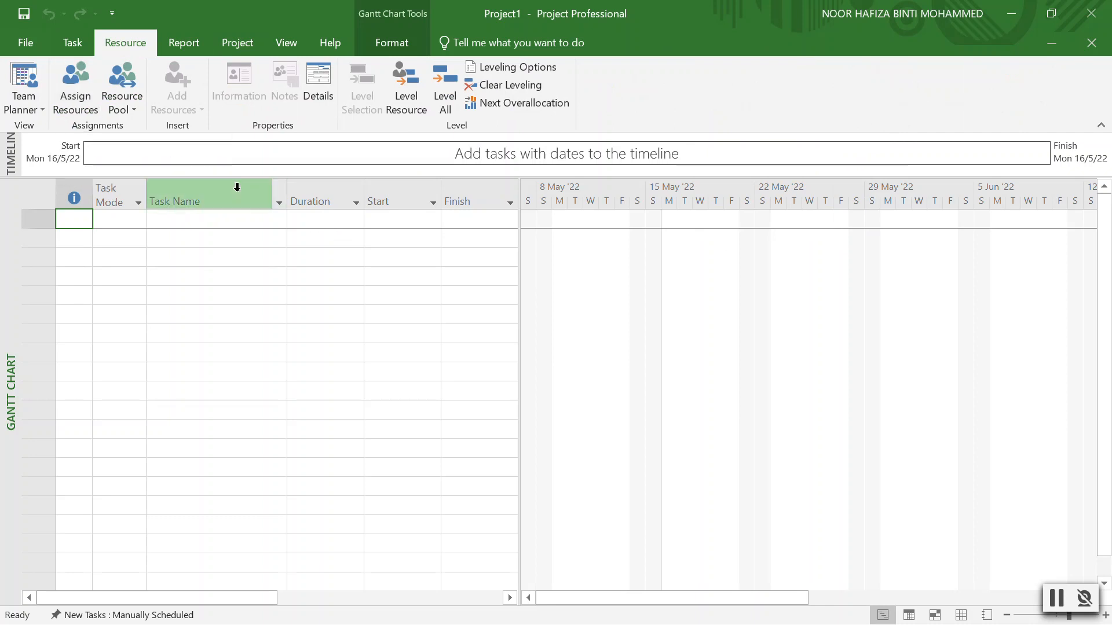
{"action": "left_click", "coordinate": [179, 48]}
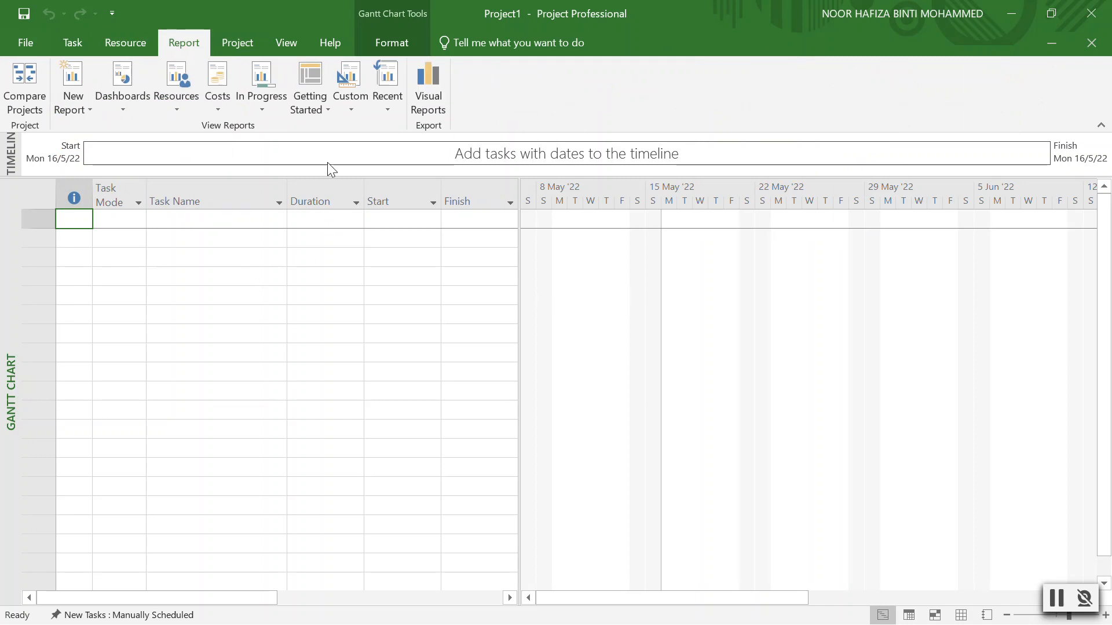
{"action": "left_click", "coordinate": [246, 41]}
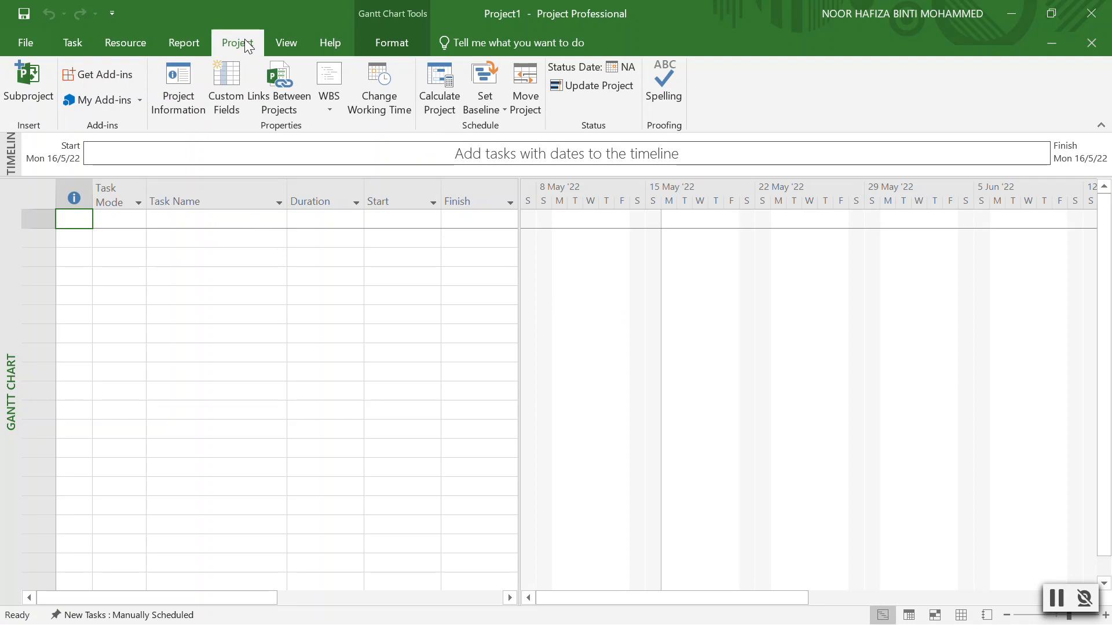
{"action": "left_click", "coordinate": [278, 48]}
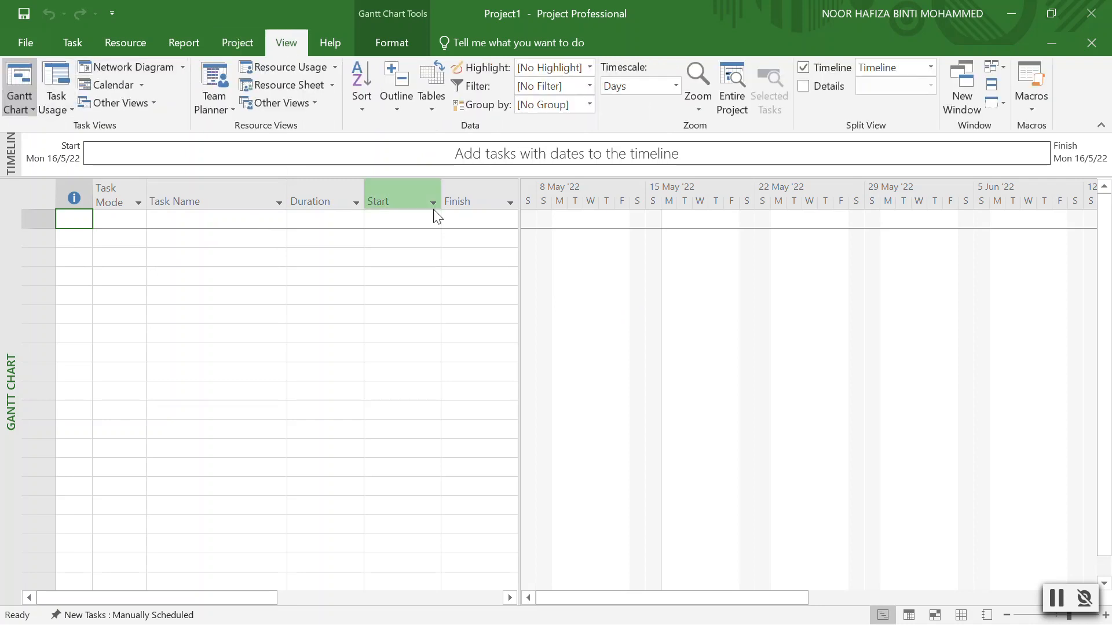
{"action": "left_click", "coordinate": [26, 110]}
{"action": "left_click", "coordinate": [39, 200]}
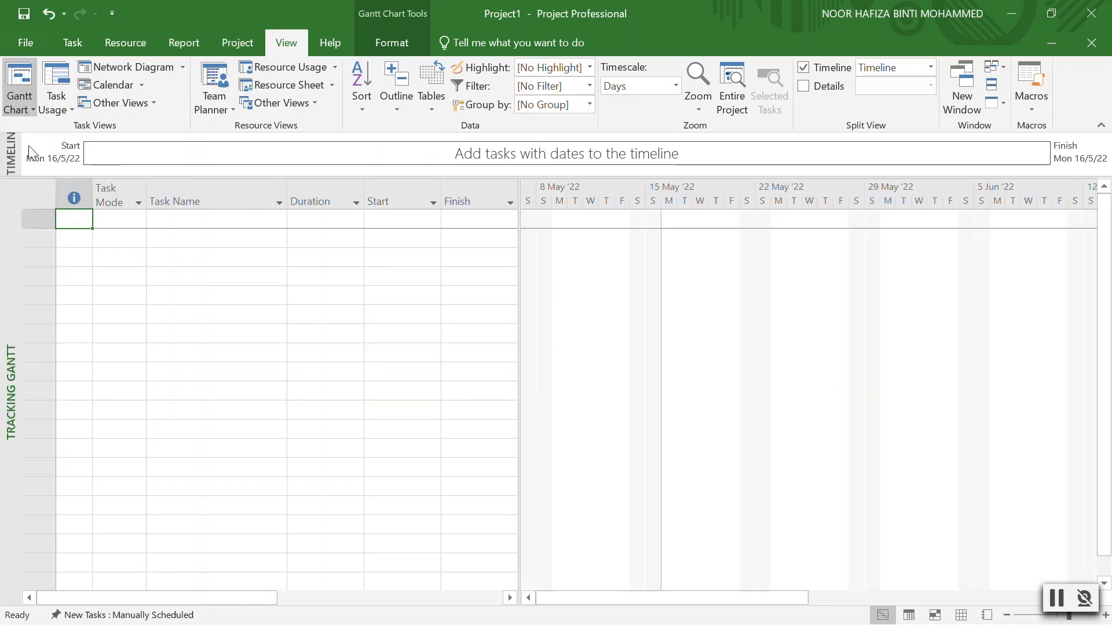
{"action": "left_click", "coordinate": [19, 110]}
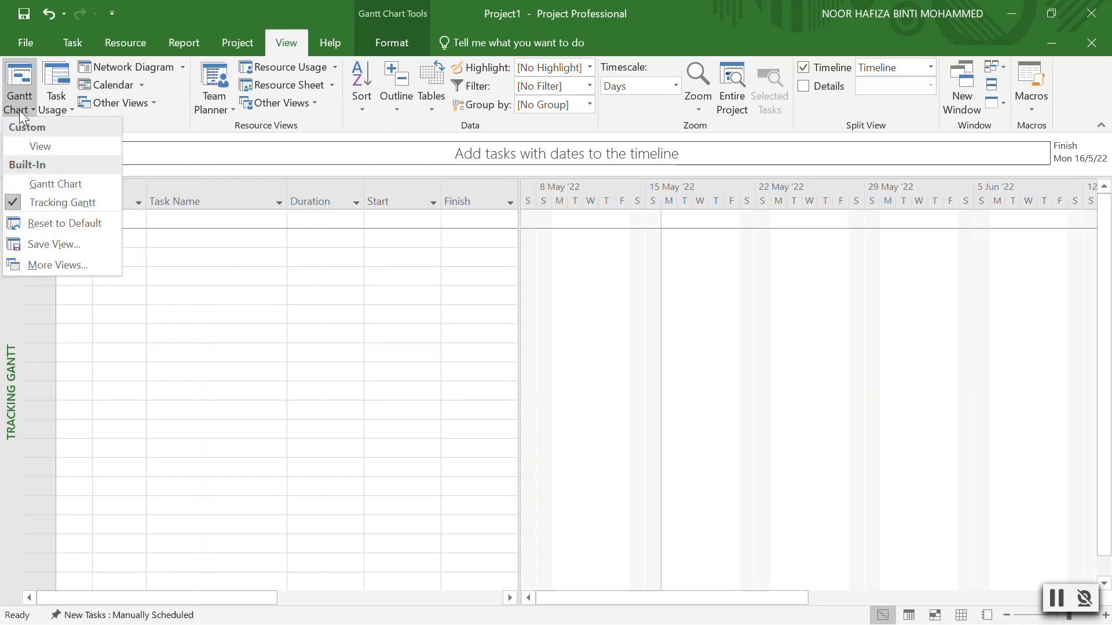
{"action": "left_click", "coordinate": [33, 188]}
{"action": "left_click", "coordinate": [19, 109]}
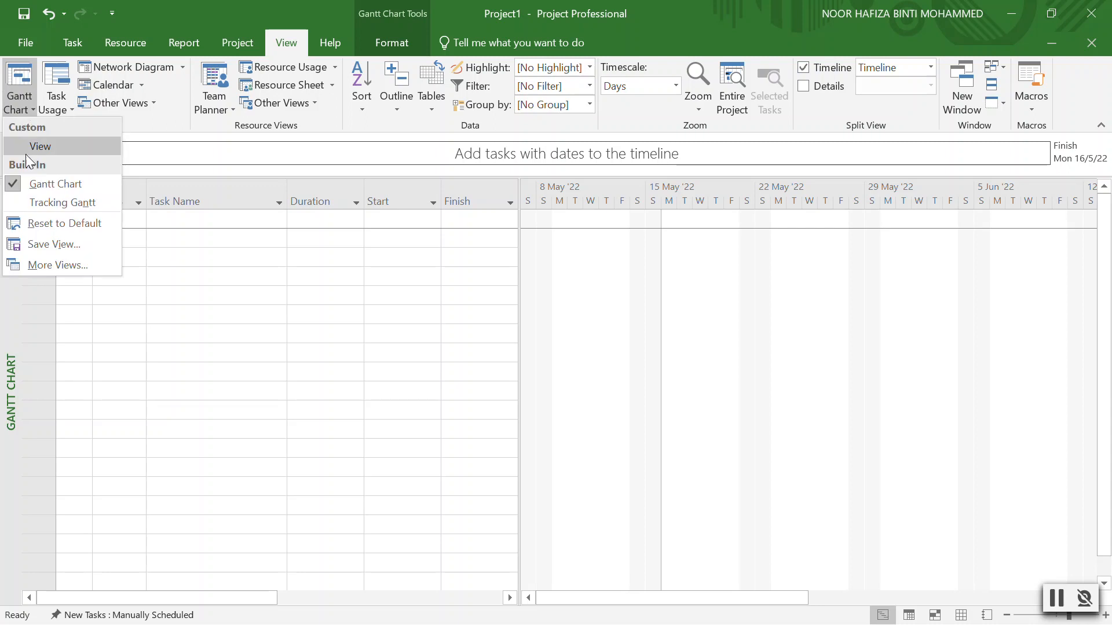
{"action": "left_click", "coordinate": [55, 202]}
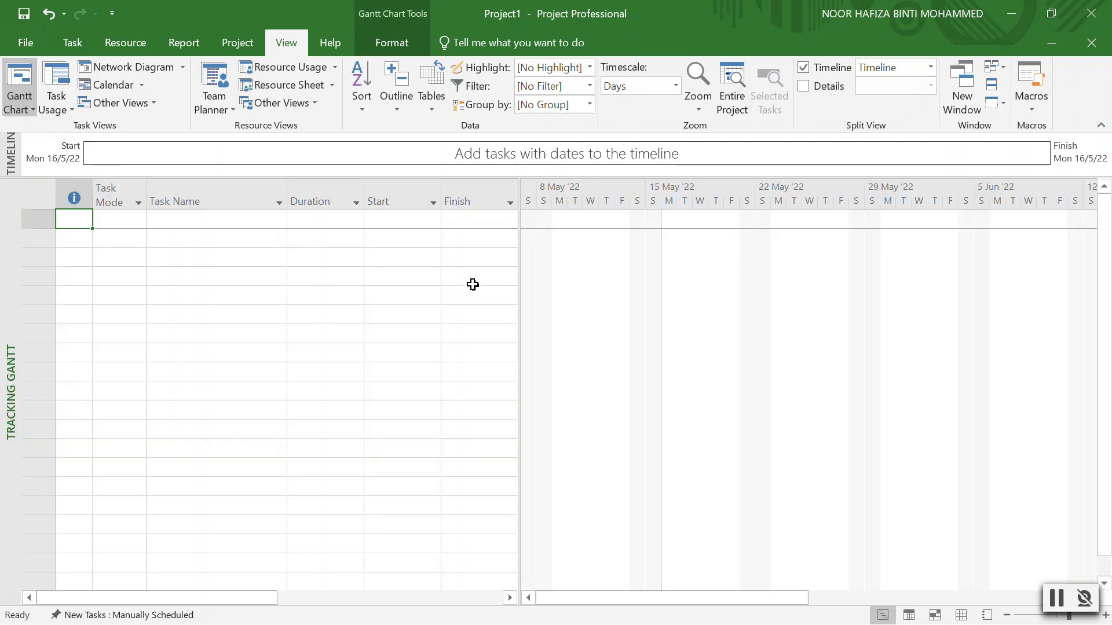
{"action": "left_click", "coordinate": [31, 105]}
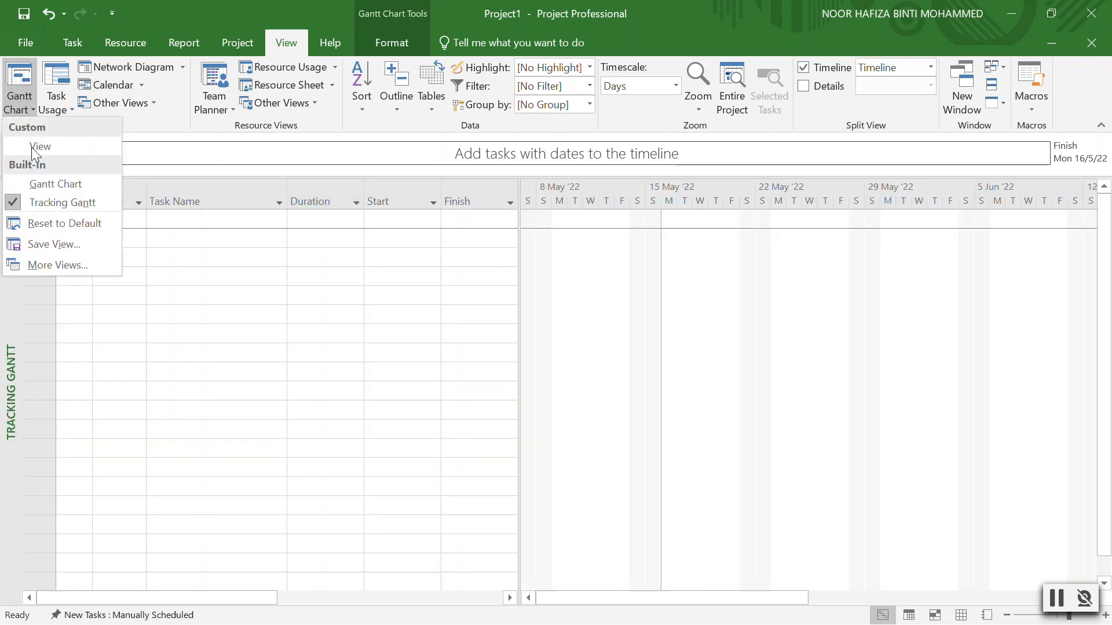
{"action": "left_click", "coordinate": [44, 184]}
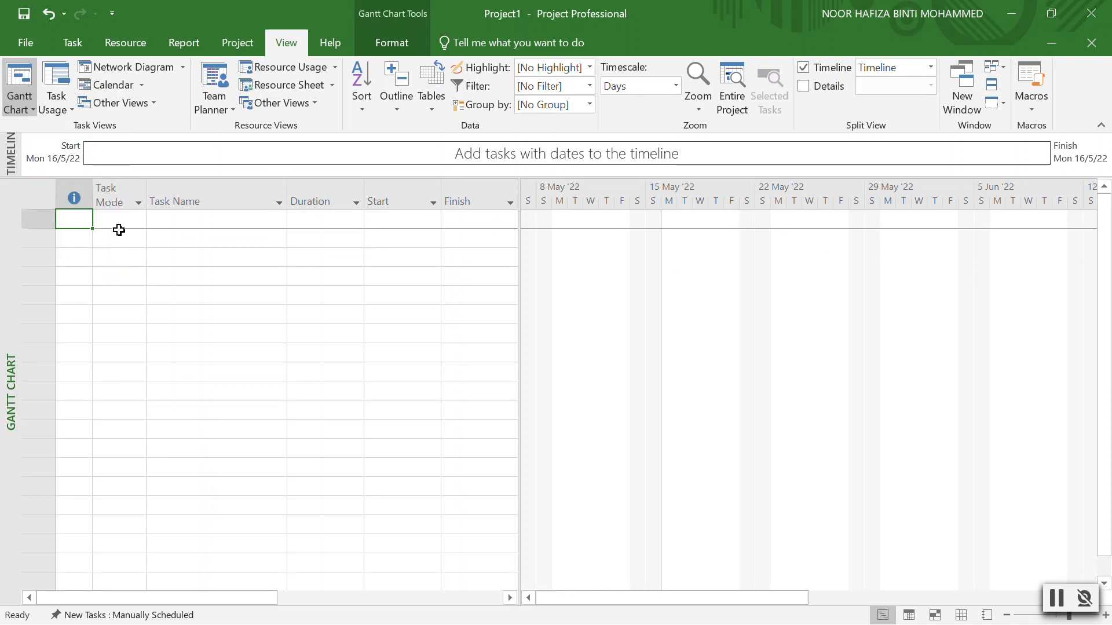
{"action": "left_click", "coordinate": [322, 38]}
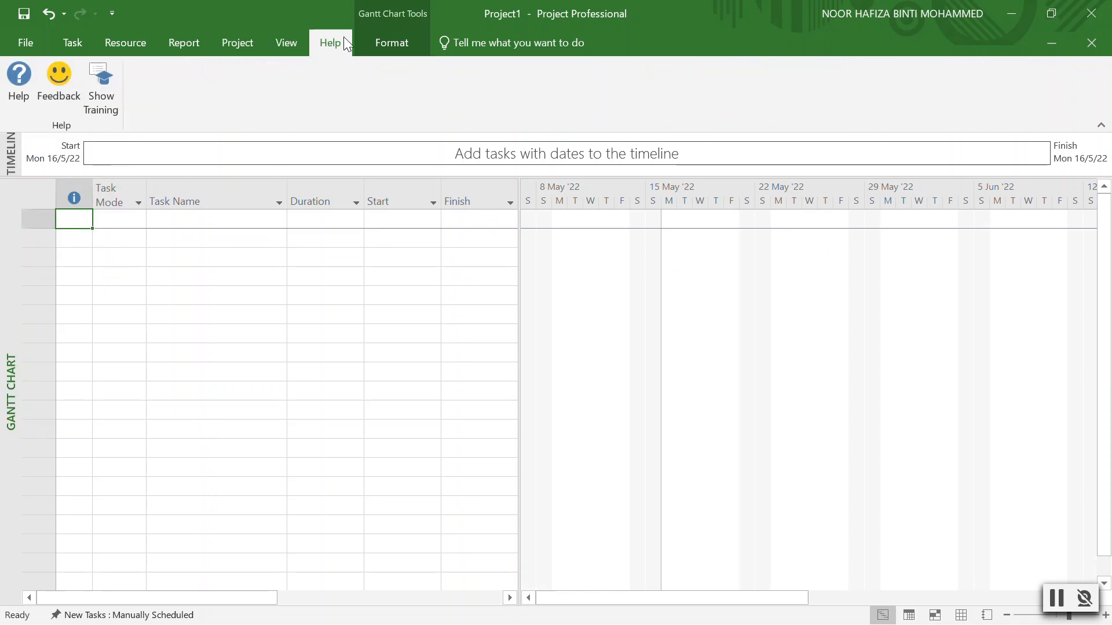
{"action": "left_click", "coordinate": [382, 46]}
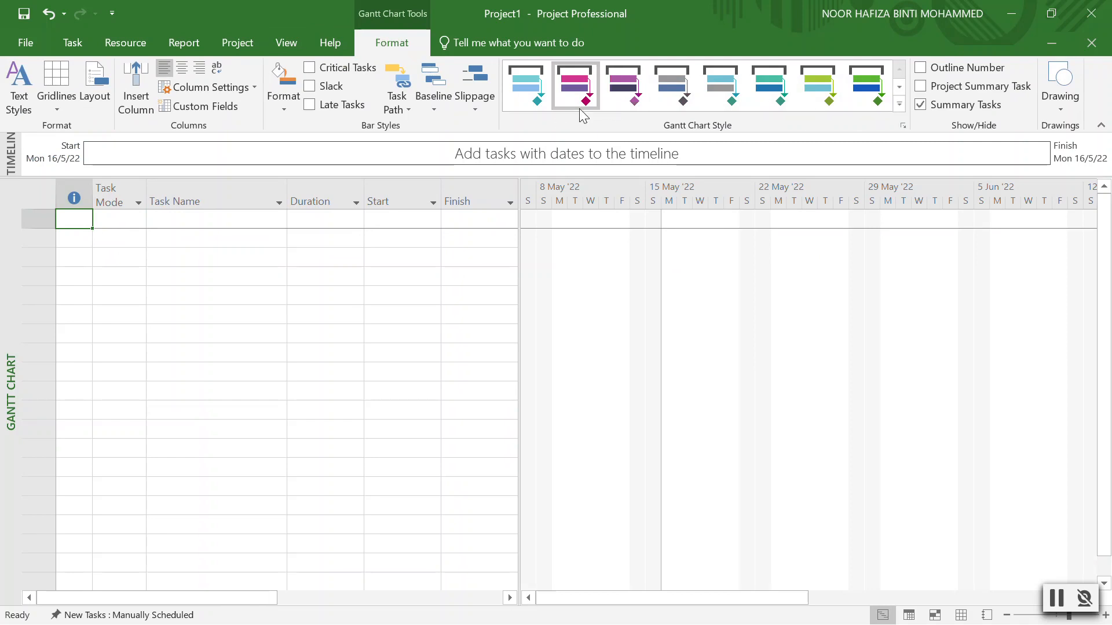
Enter Booking, Venue, Food and Beverages and Participant as the task names in rows 1–4.
{"action": "left_click", "coordinate": [85, 47]}
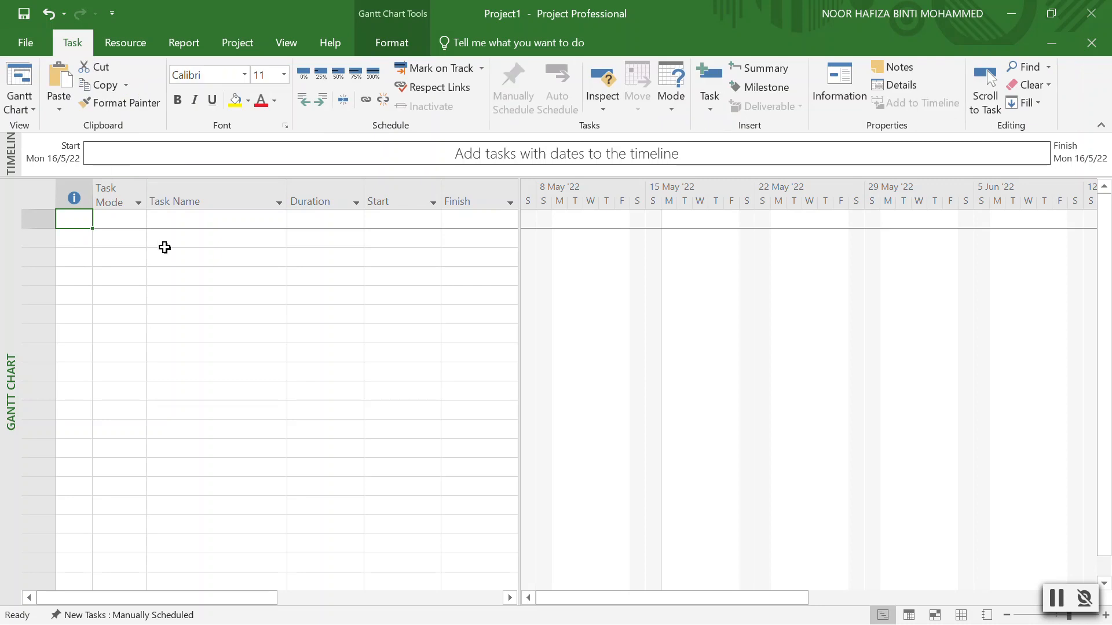
{"action": "left_click", "coordinate": [202, 219]}
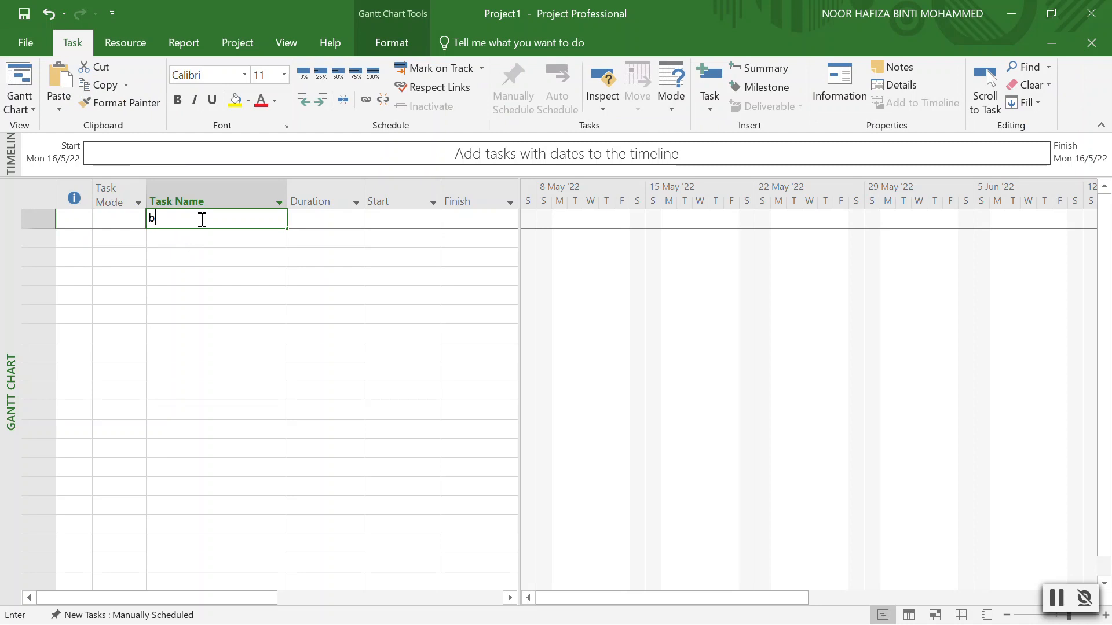
{"action": "type", "text": "bo"}
{"action": "key", "text": "BackSpace"}
{"action": "key", "text": "BackSpace"}
{"action": "type", "text": "Booking"}
{"action": "key", "text": "Return"}
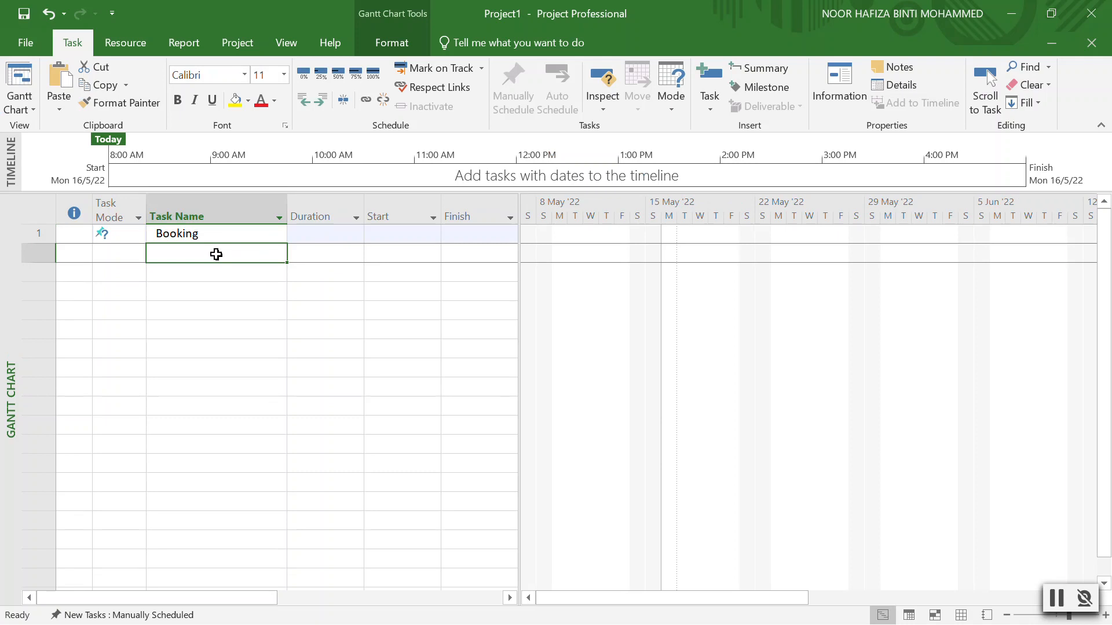
{"action": "type", "text": "Venue"}
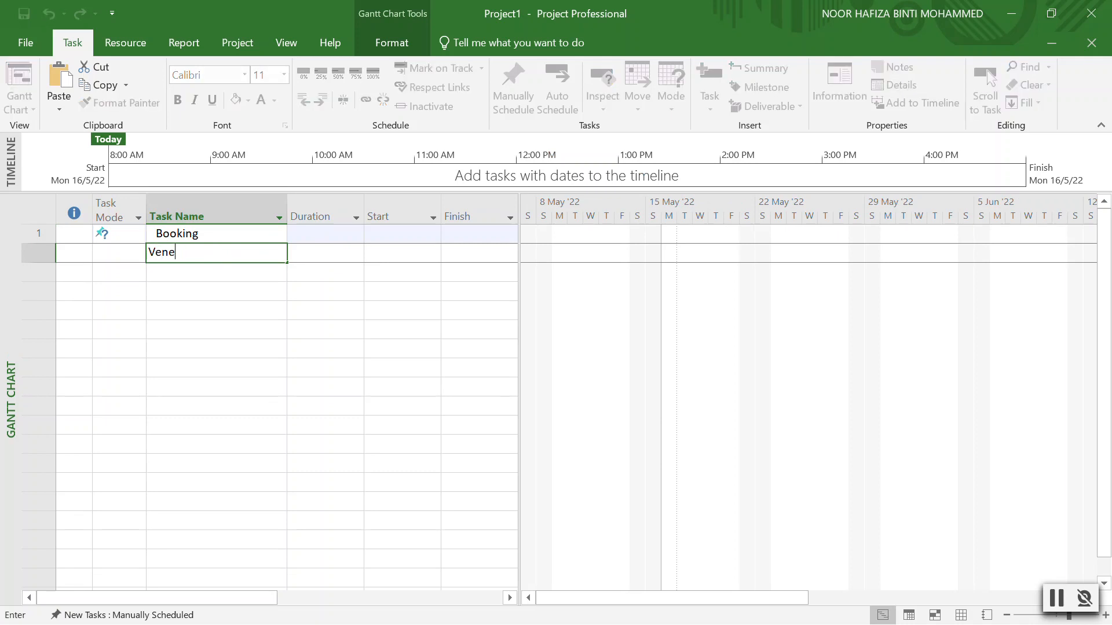
{"action": "key", "text": "Return"}
{"action": "type", "text": "Food "}
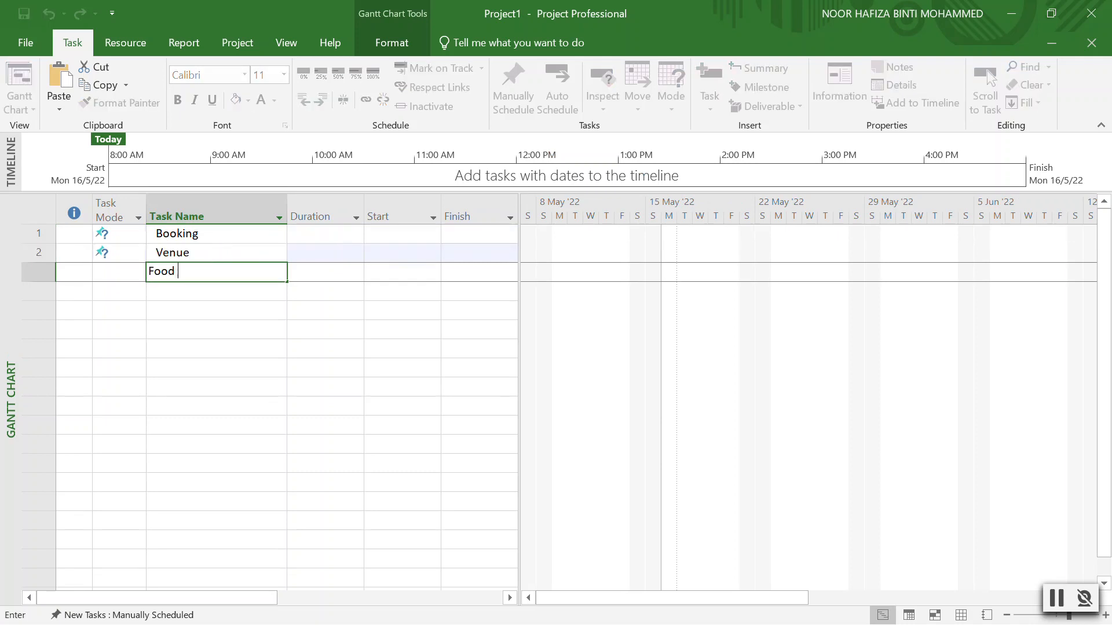
{"action": "type", "text": "and Beverages"}
{"action": "key", "text": "Return"}
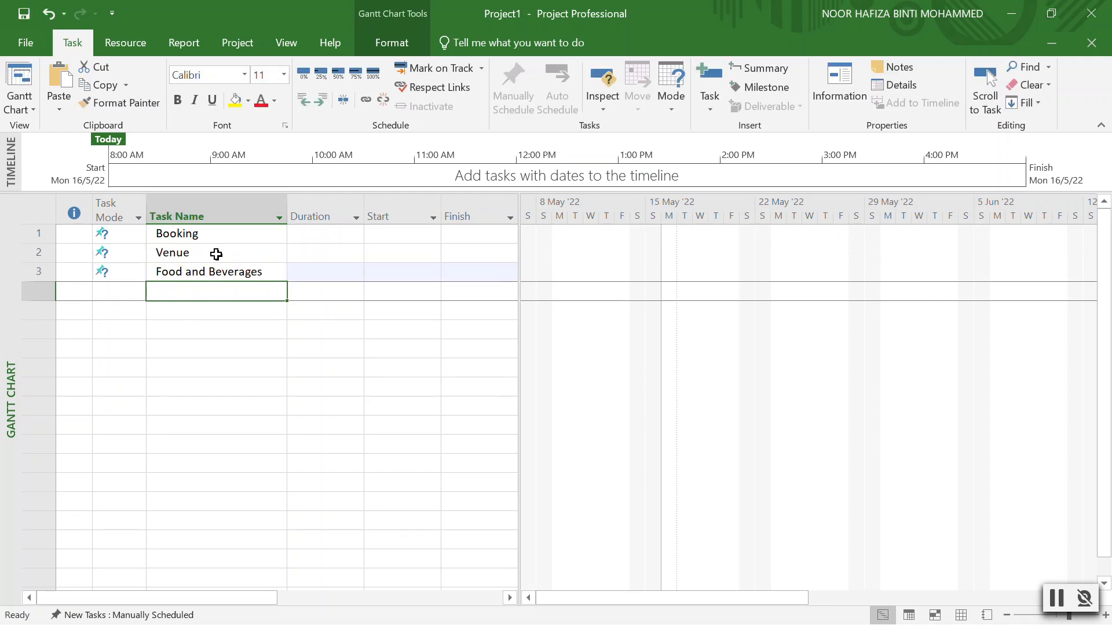
{"action": "type", "text": "Participant"}
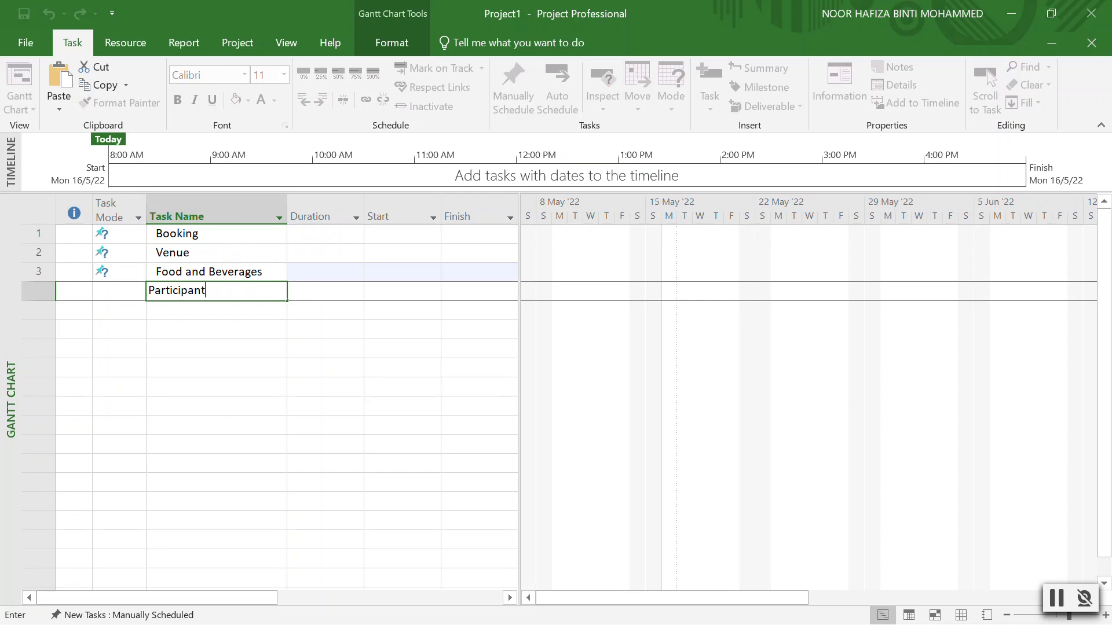
{"action": "left_click", "coordinate": [231, 327]}
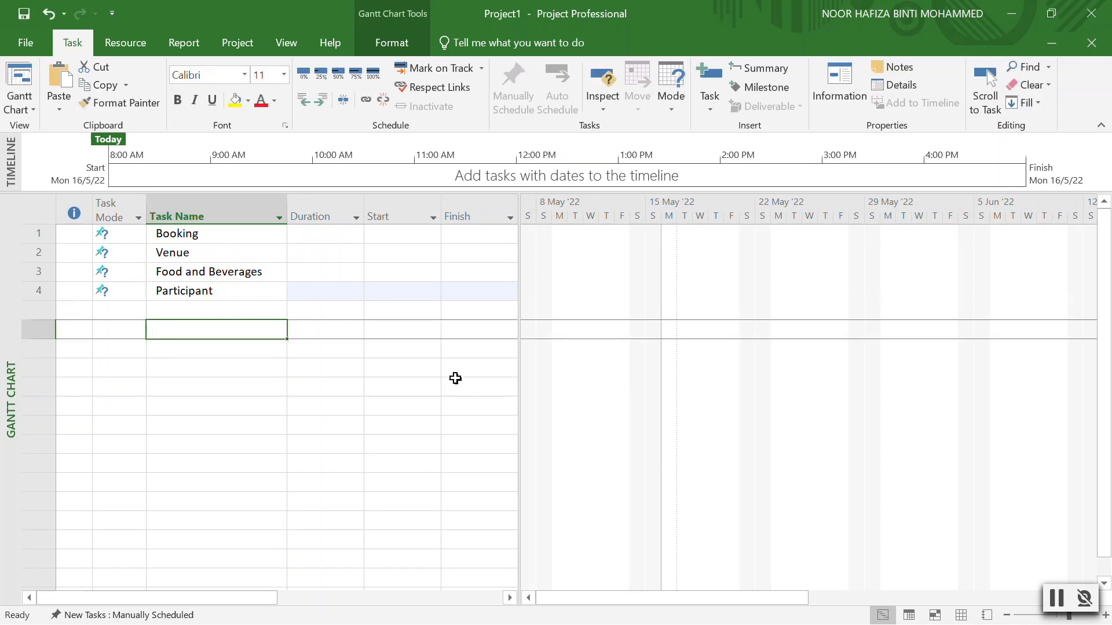
Give Booking a 7-day duration starting Mon 16/5/22.
{"action": "left_click", "coordinate": [245, 236]}
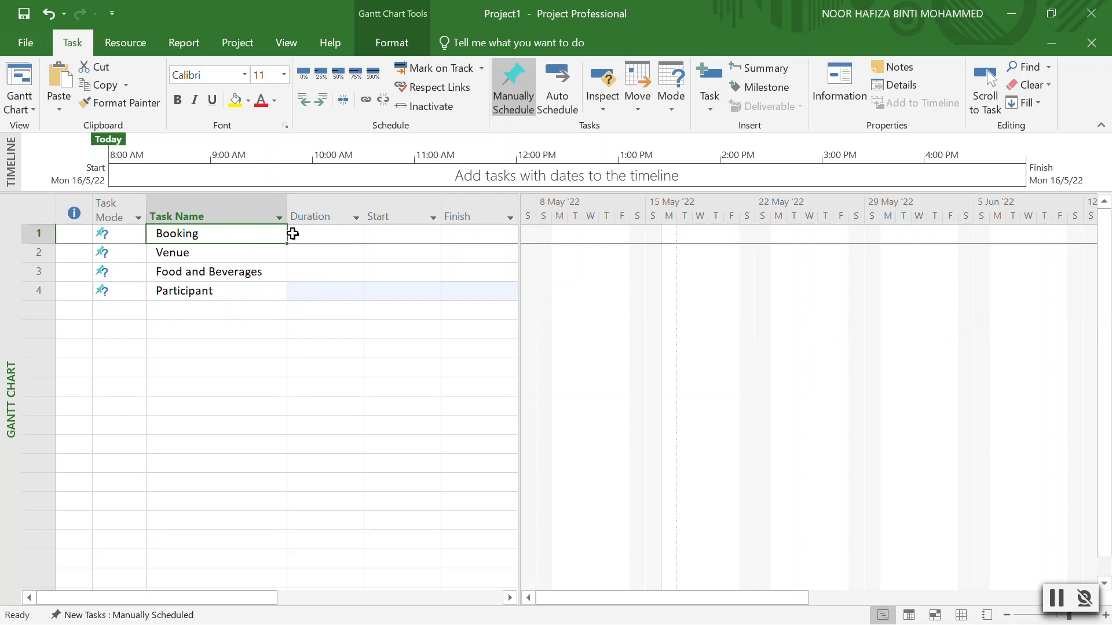
{"action": "left_click", "coordinate": [352, 238]}
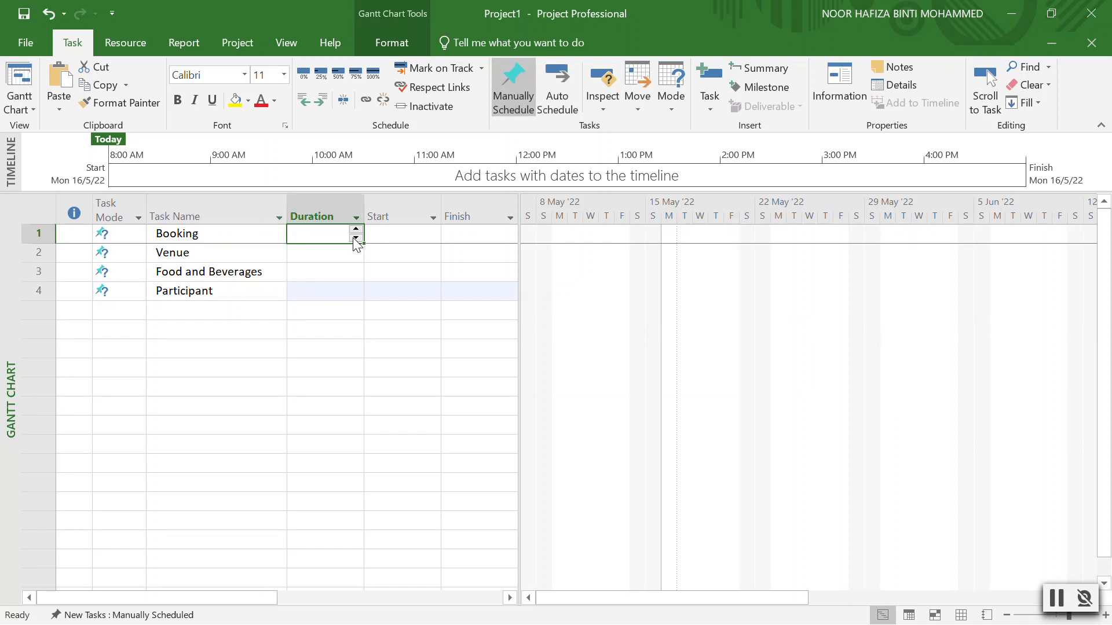
{"action": "left_click", "coordinate": [353, 227]}
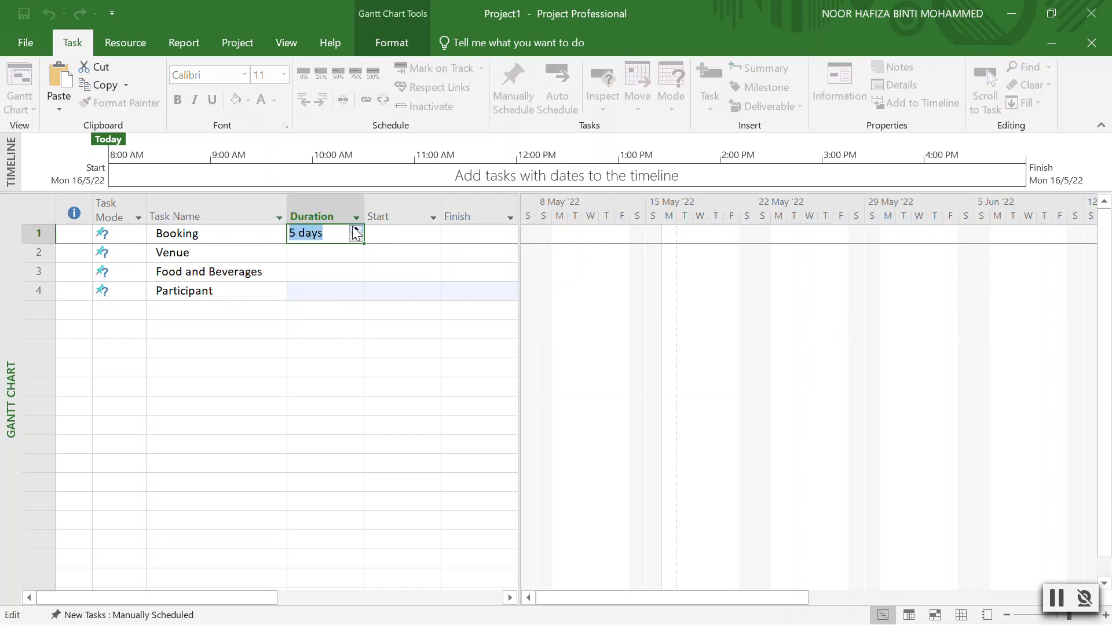
{"action": "left_click", "coordinate": [395, 229]}
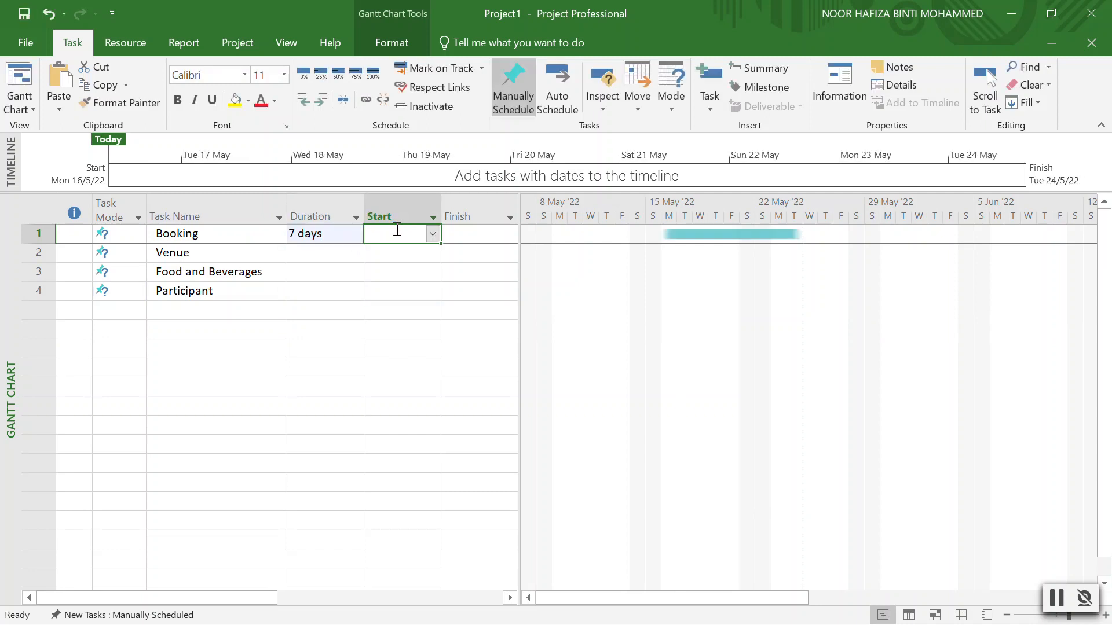
{"action": "left_click", "coordinate": [433, 234]}
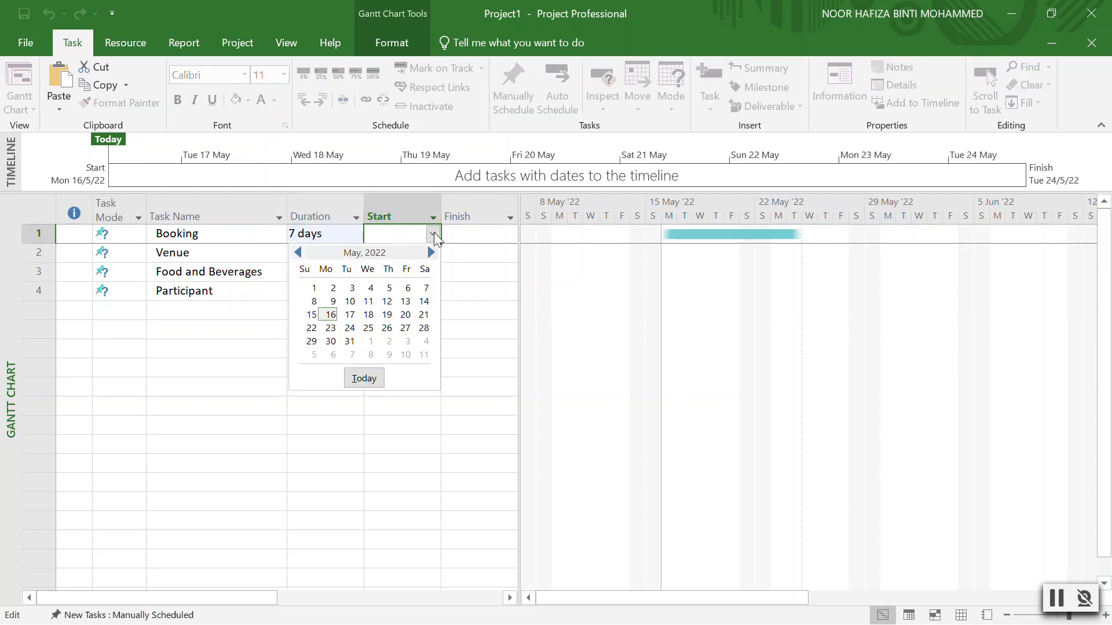
{"action": "left_click", "coordinate": [331, 313]}
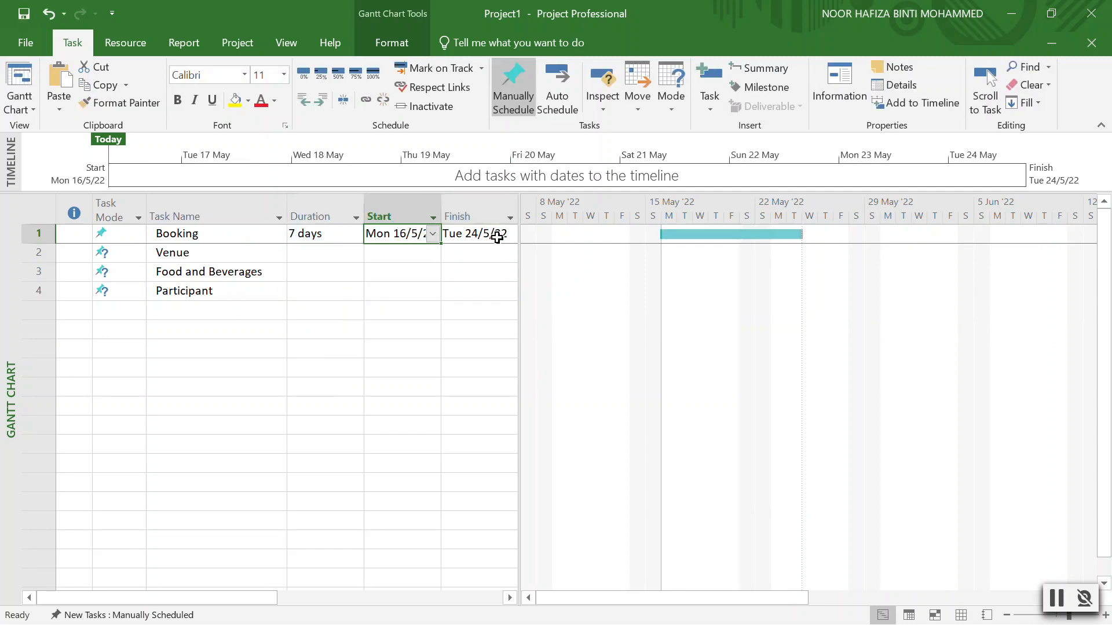
Set durations of 3 days for Venue, 5 for Food and Beverages and 3 for Participant.
{"action": "left_click", "coordinate": [396, 253]}
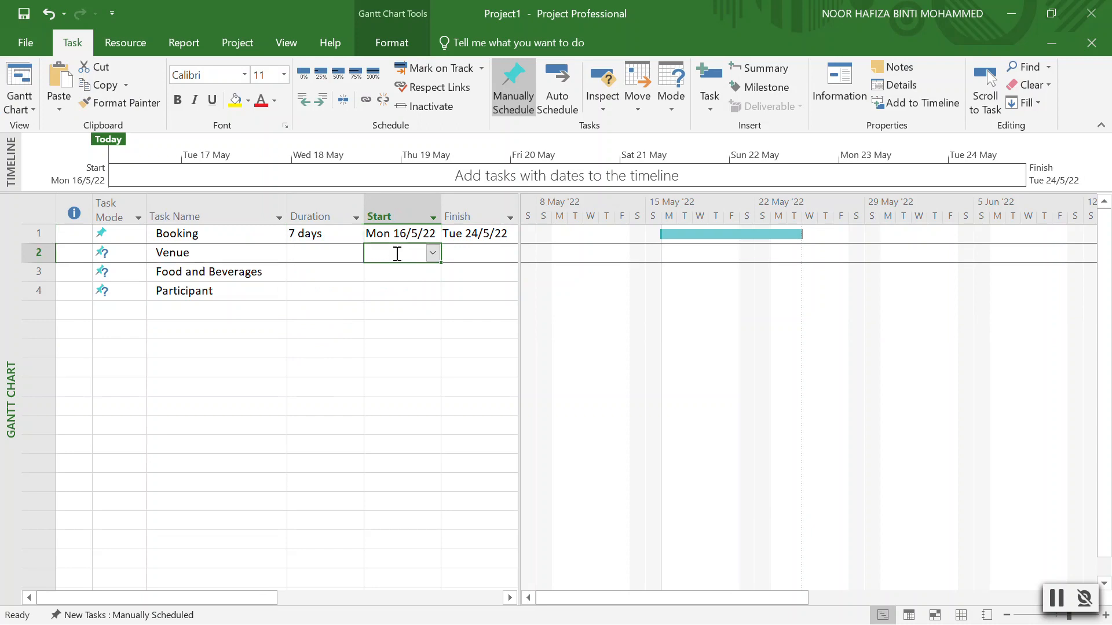
{"action": "left_click", "coordinate": [347, 252]}
{"action": "left_click", "coordinate": [356, 248]}
{"action": "left_click", "coordinate": [356, 248]}
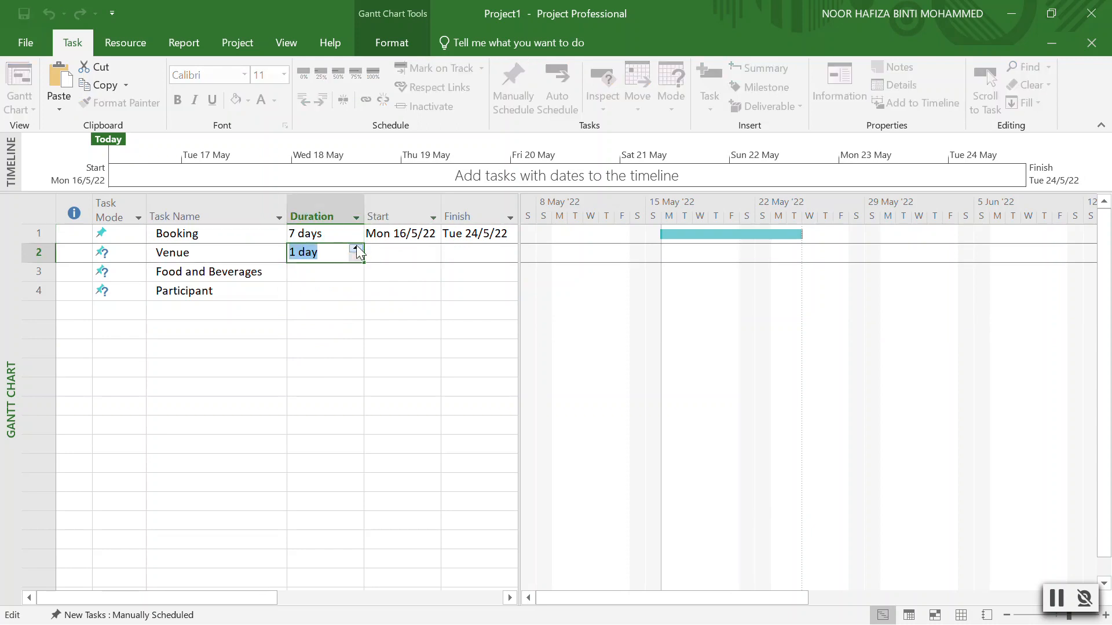
{"action": "left_click", "coordinate": [356, 248]}
{"action": "left_click", "coordinate": [340, 270]}
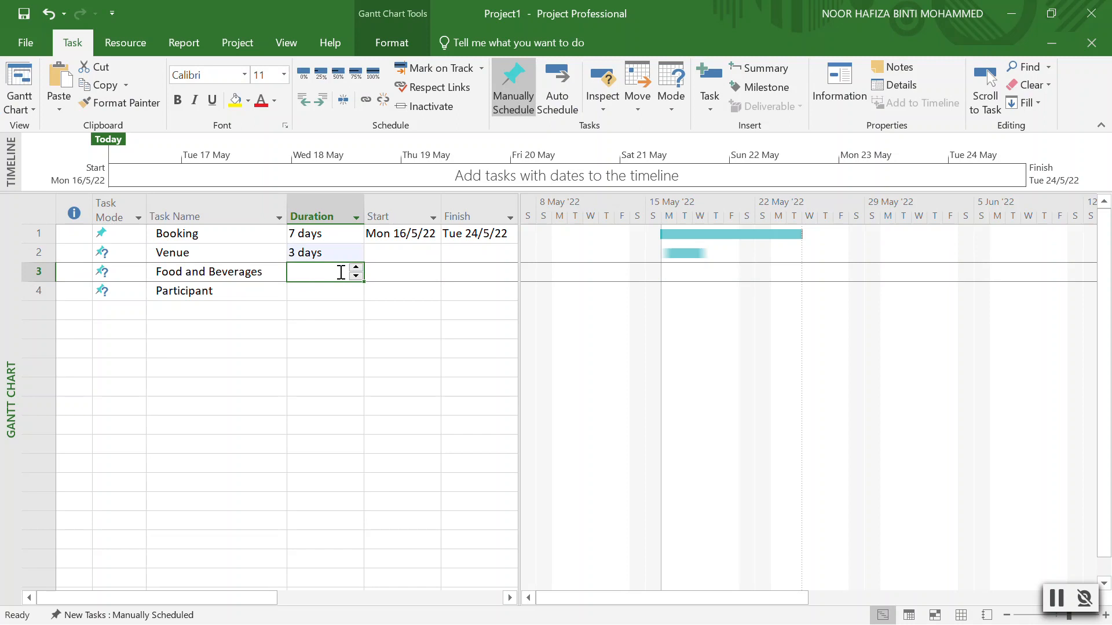
{"action": "left_click", "coordinate": [355, 268]}
{"action": "left_click", "coordinate": [355, 268]}
{"action": "left_click", "coordinate": [355, 268]}
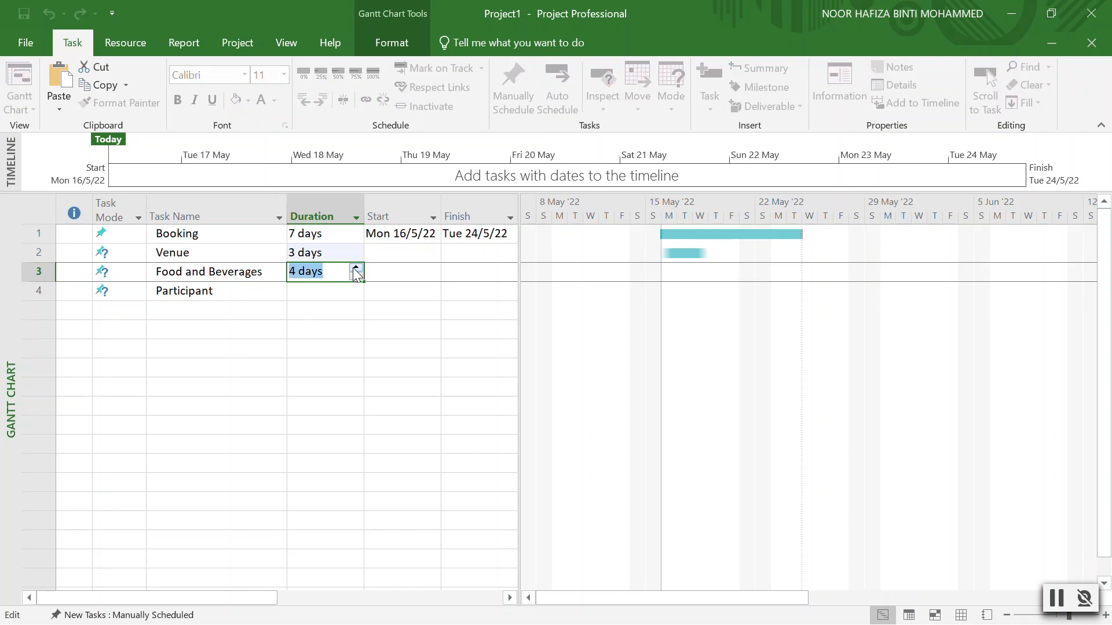
{"action": "left_click", "coordinate": [337, 288]}
{"action": "left_click", "coordinate": [356, 287]}
{"action": "left_click", "coordinate": [355, 286]}
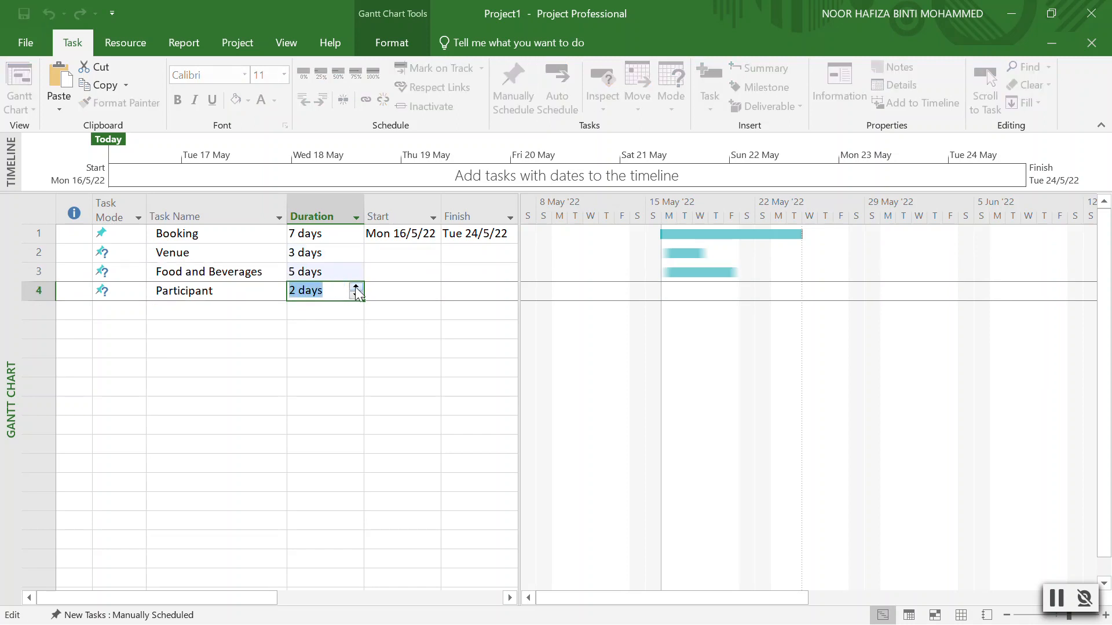
{"action": "left_click", "coordinate": [396, 332]}
Start Venue on Mon 16/5/22, then select each task in turn, ending on Venue.
{"action": "left_click", "coordinate": [424, 255]}
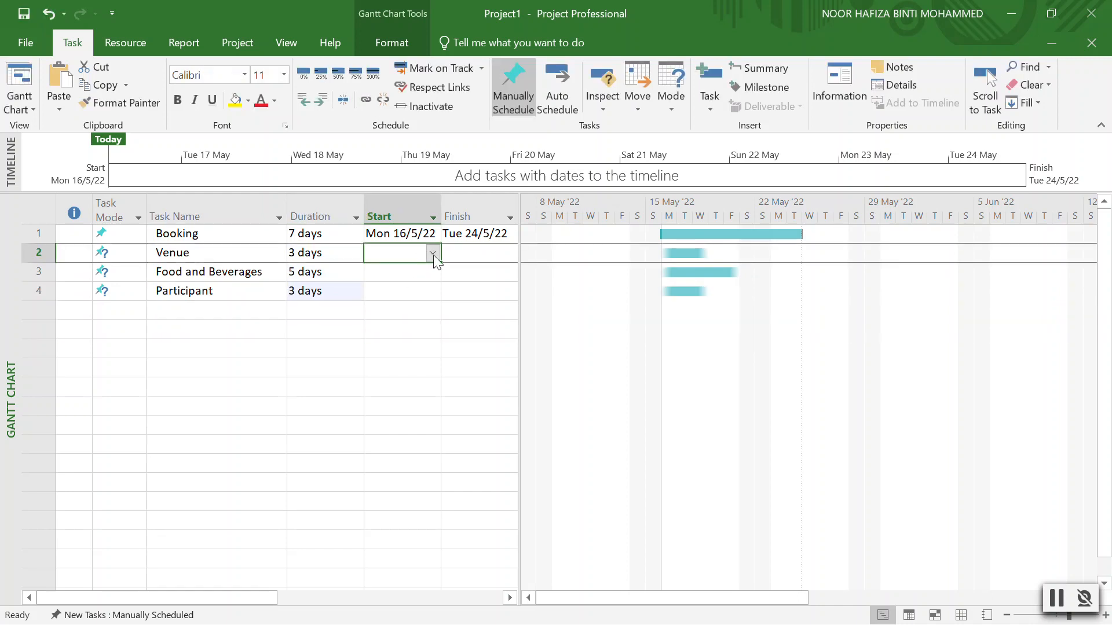
{"action": "left_click", "coordinate": [433, 253]}
{"action": "left_click", "coordinate": [330, 334]}
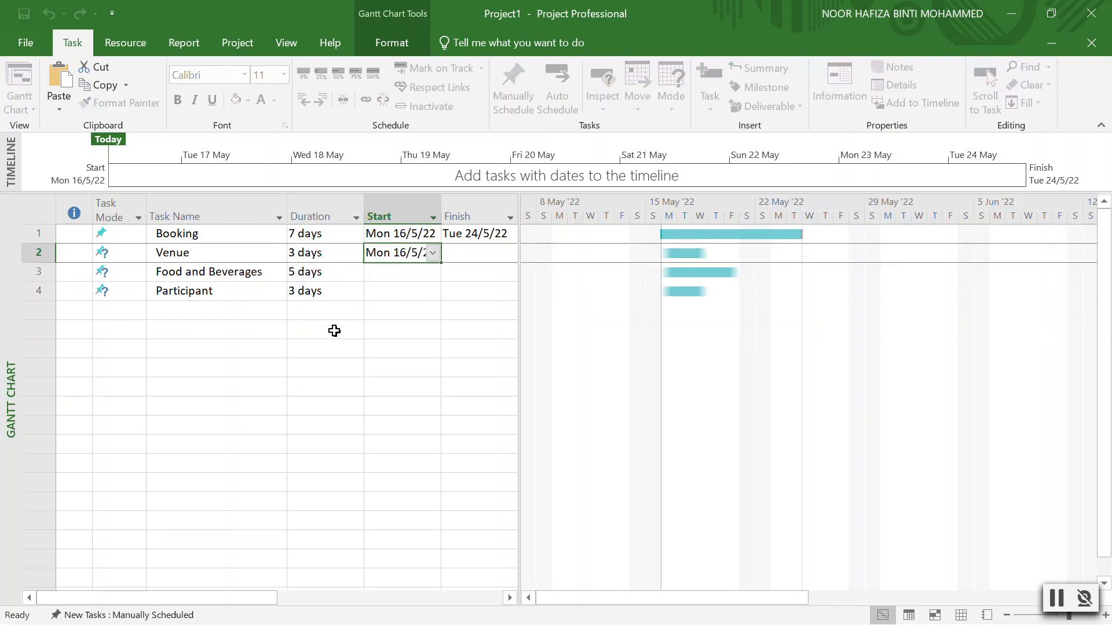
{"action": "left_click", "coordinate": [427, 278]}
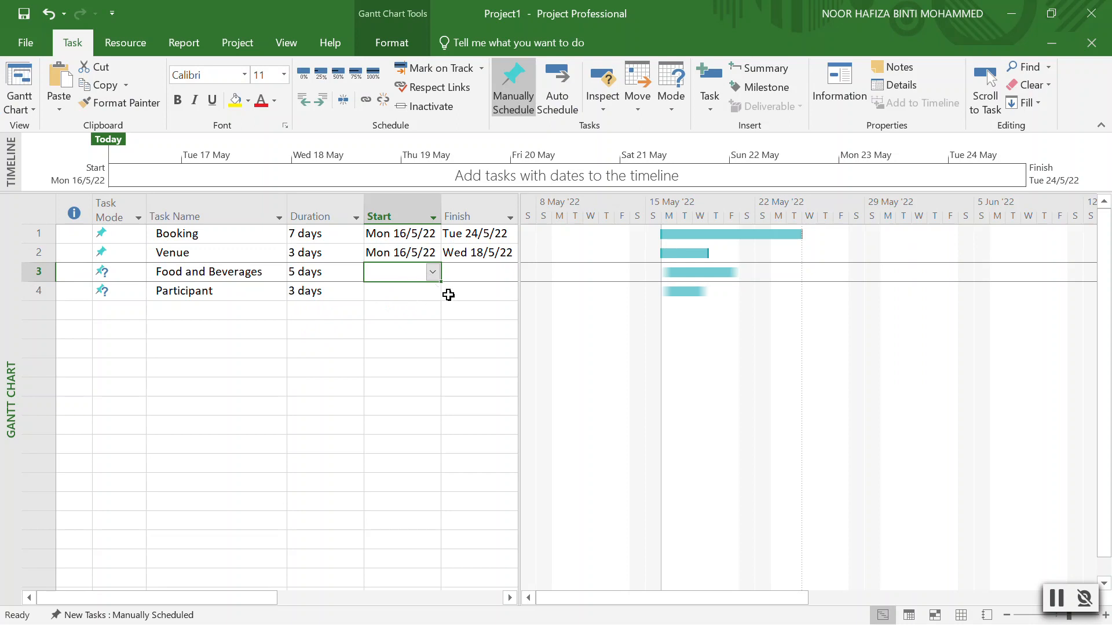
{"action": "left_click", "coordinate": [178, 235]}
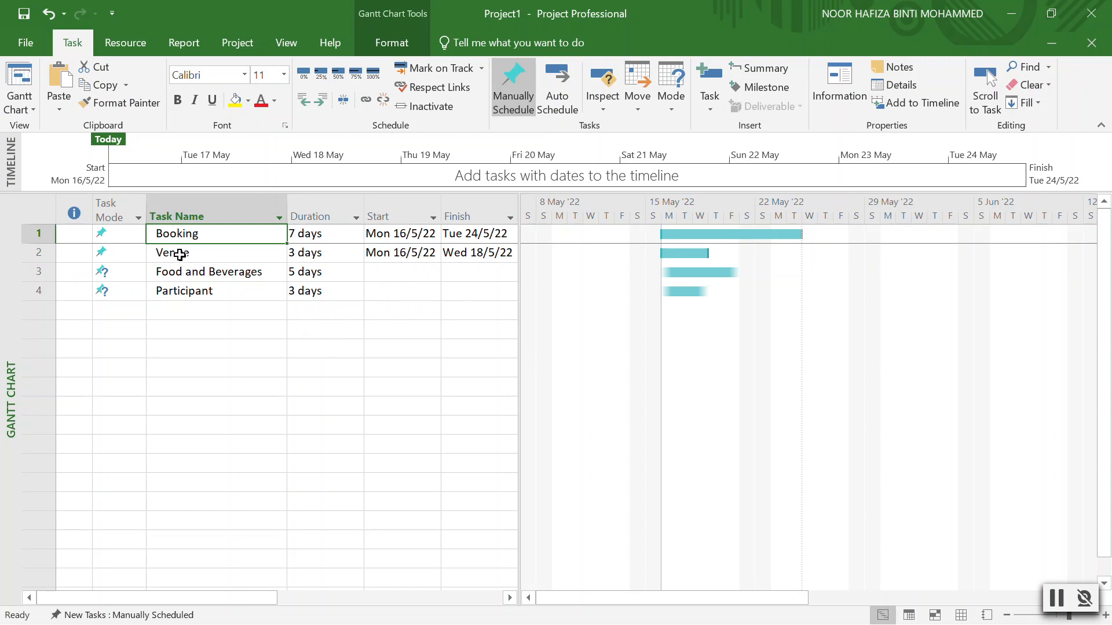
{"action": "left_click", "coordinate": [180, 255]}
{"action": "left_click", "coordinate": [182, 272]}
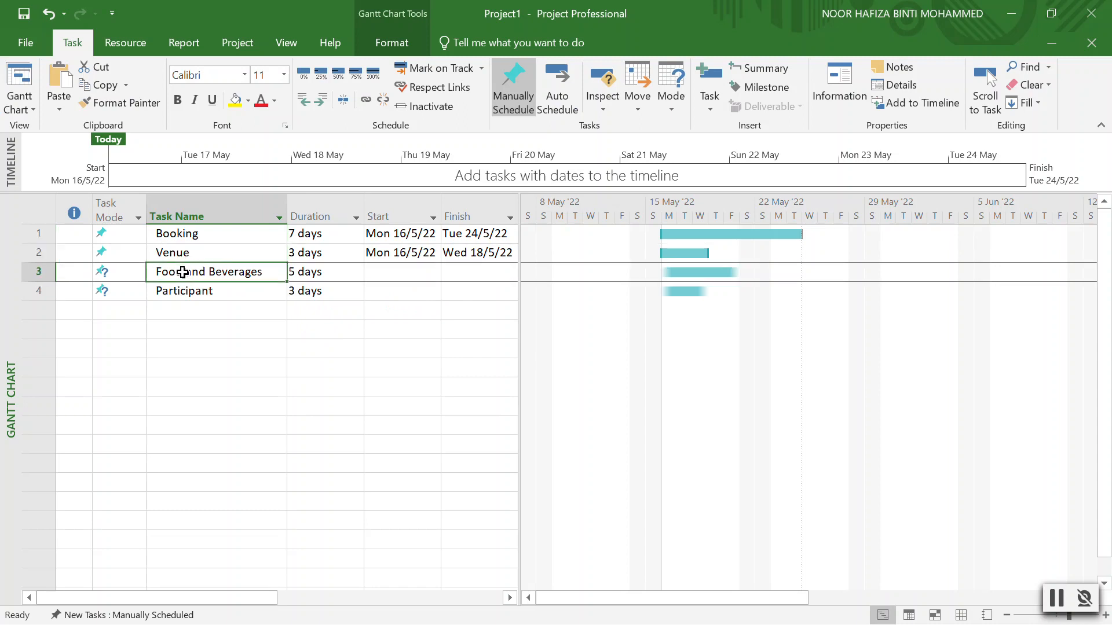
{"action": "left_click", "coordinate": [185, 295]}
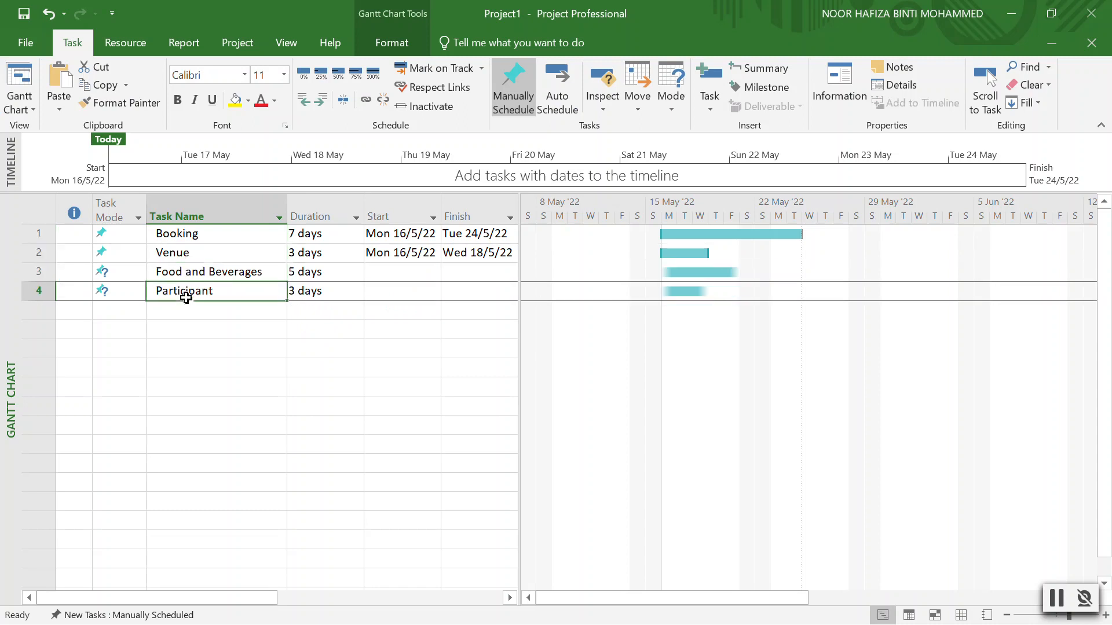
{"action": "left_click", "coordinate": [186, 250]}
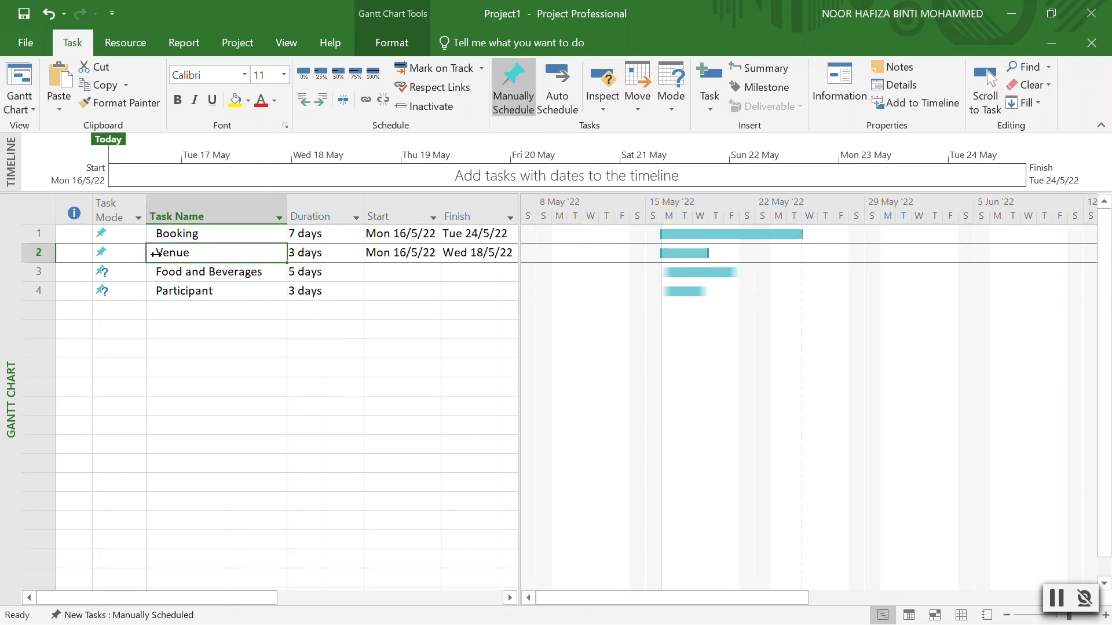
Indent Venue, Food and Beverages and Participant under Booking, checking by collapsing and expanding Booking.
{"action": "left_click_drag", "start_coordinate": [162, 253], "coordinate": [173, 253]}
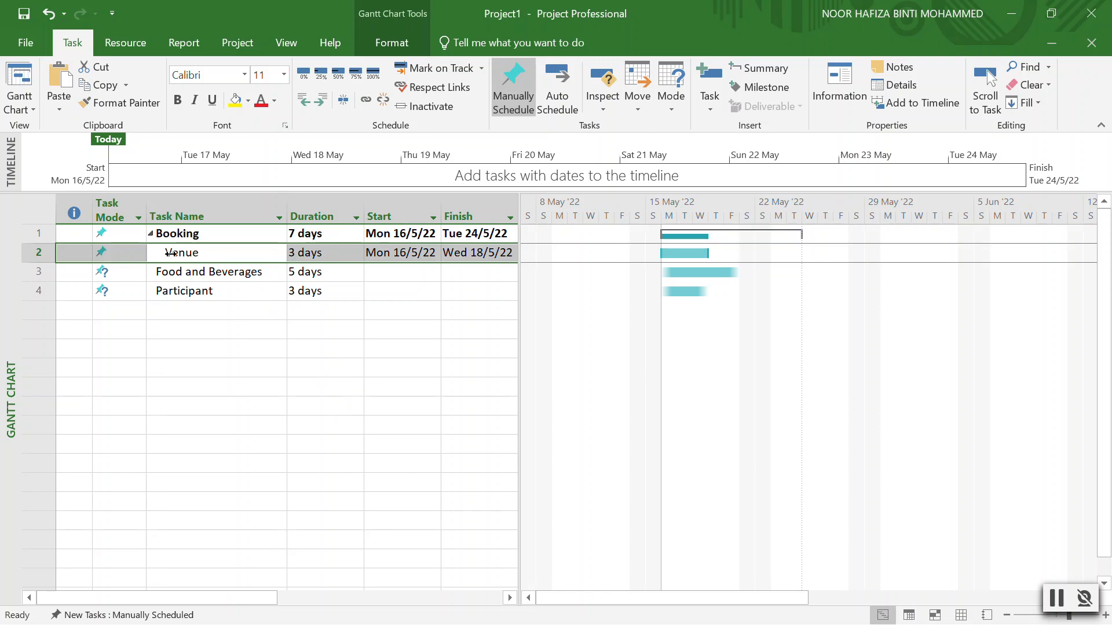
{"action": "left_click", "coordinate": [151, 234]}
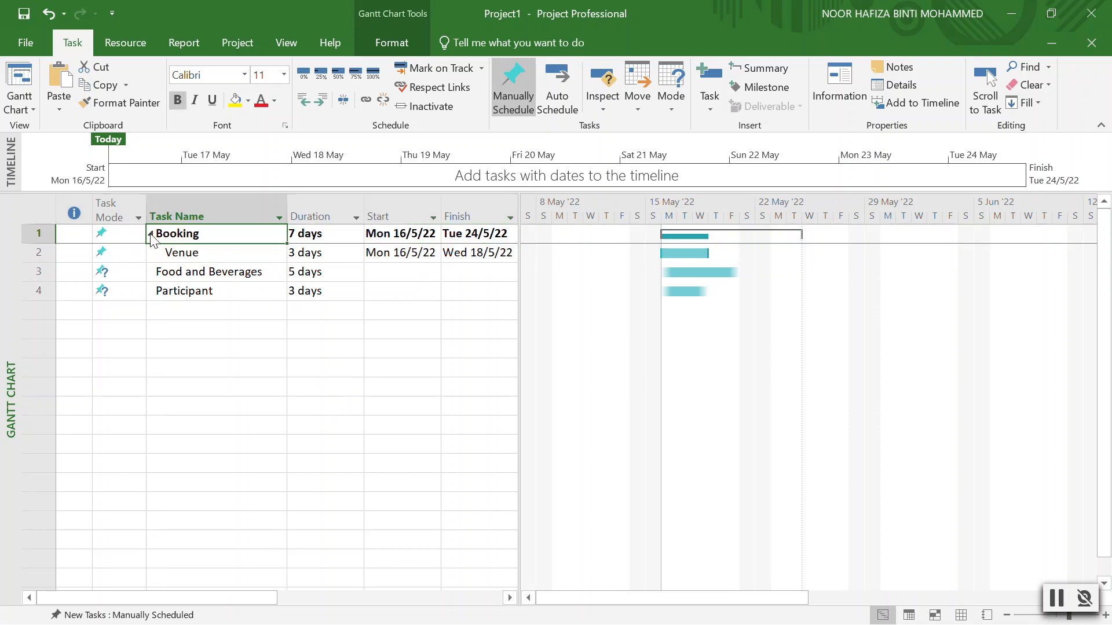
{"action": "left_click", "coordinate": [151, 233]}
{"action": "left_click", "coordinate": [213, 279]}
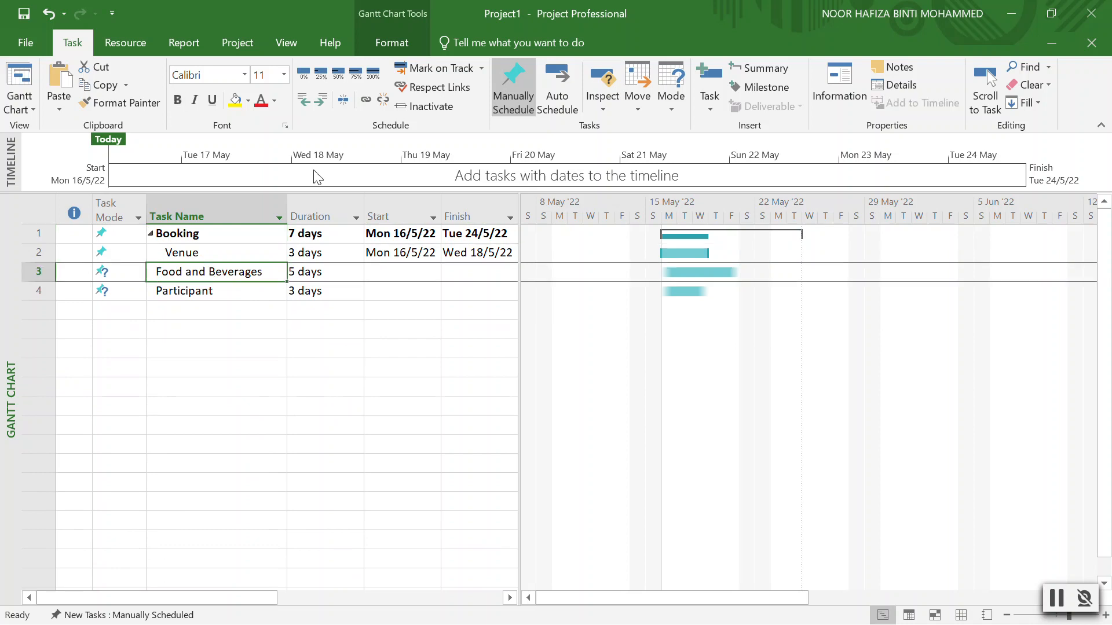
{"action": "left_click", "coordinate": [322, 103]}
{"action": "left_click", "coordinate": [197, 287]}
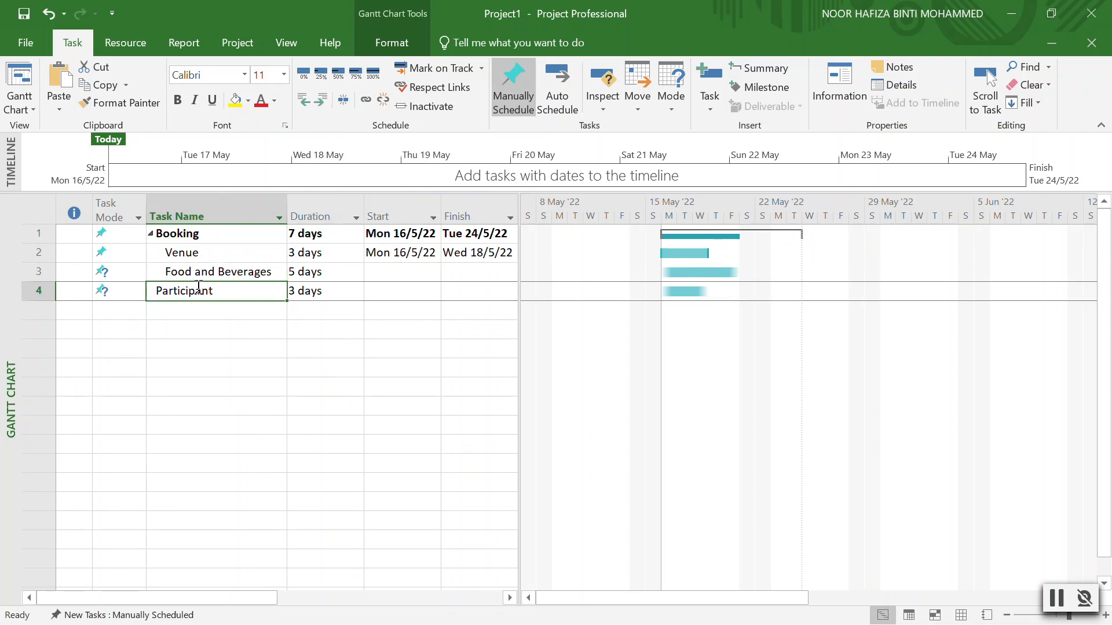
{"action": "left_click", "coordinate": [323, 102]}
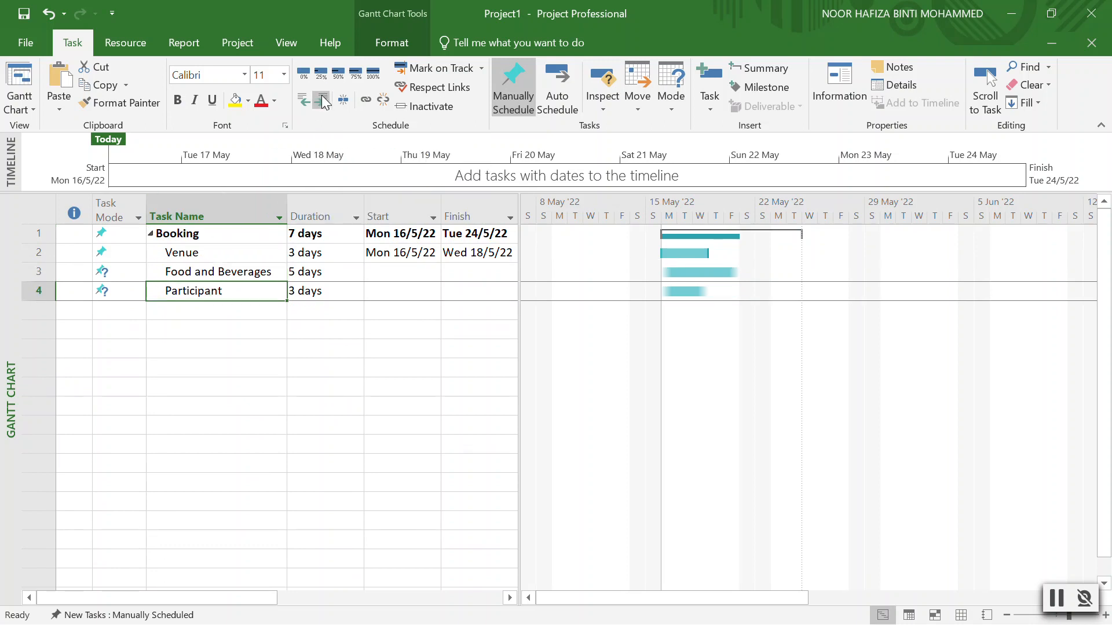
{"action": "left_click", "coordinate": [151, 234]}
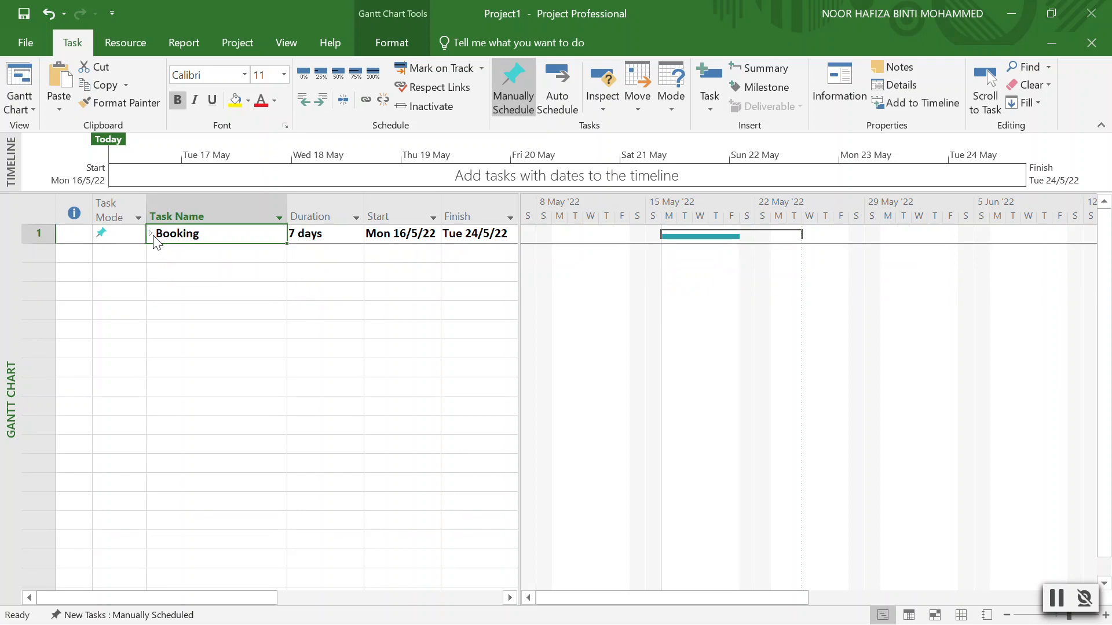
{"action": "left_click", "coordinate": [151, 234]}
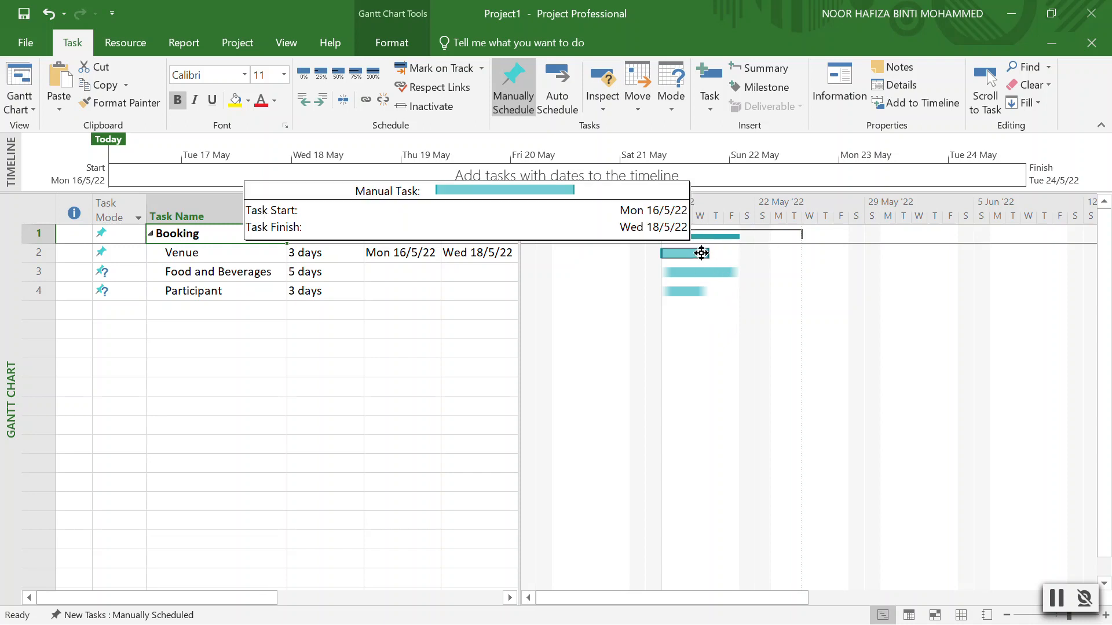
Link Venue finish-to-start to Food and Beverages and set Booking's duration to 8 days.
{"action": "left_click_drag", "start_coordinate": [703, 251], "coordinate": [732, 274]}
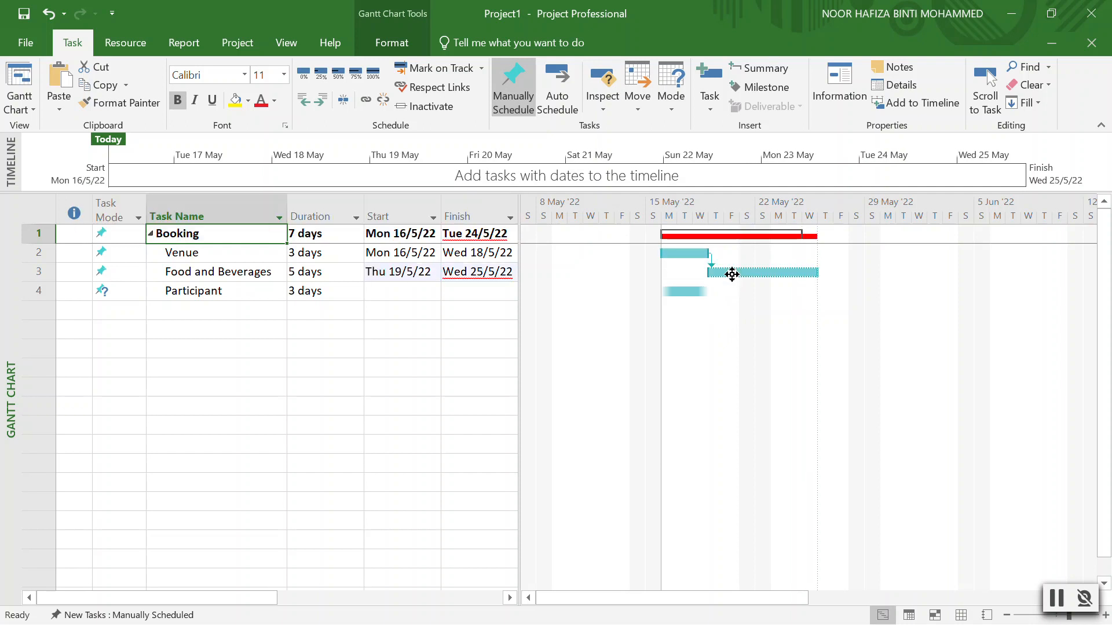
{"action": "left_click", "coordinate": [355, 234]}
{"action": "left_click", "coordinate": [356, 230]}
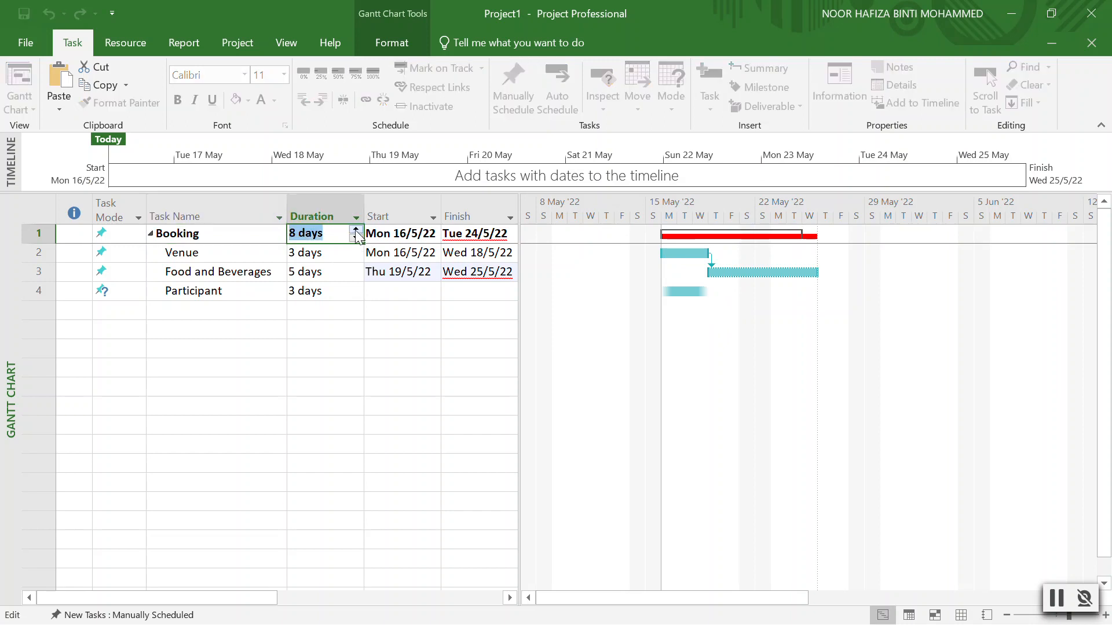
{"action": "left_click", "coordinate": [683, 279]}
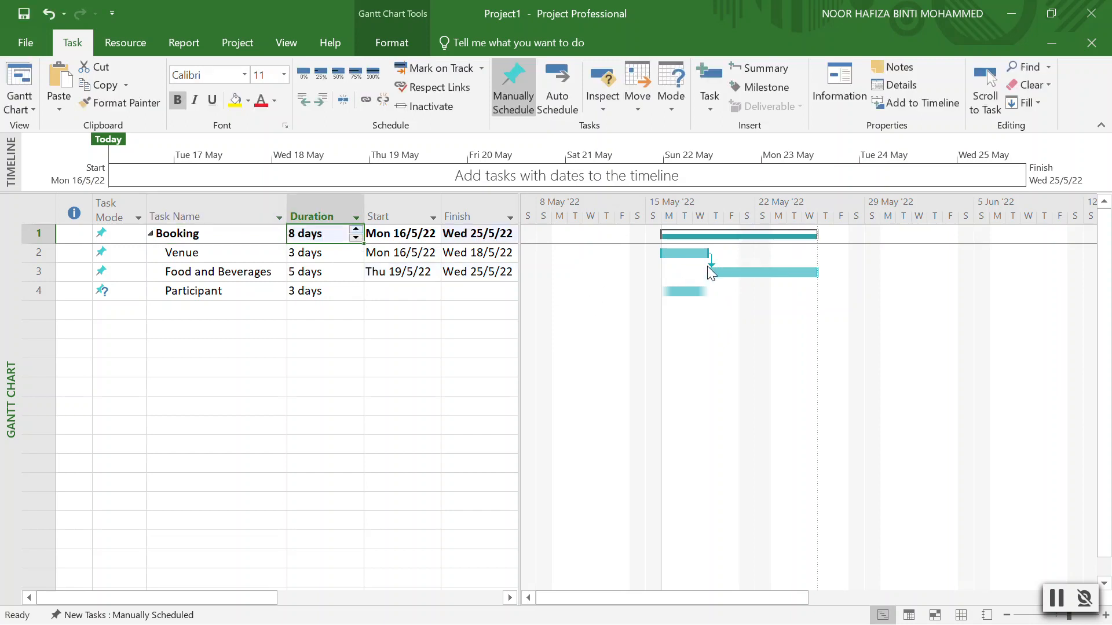
{"action": "left_click_drag", "start_coordinate": [711, 265], "coordinate": [711, 265]}
Set the Venue–Food and Beverages dependency type to (None) in the Task Dependency dialog.
{"action": "right_click", "coordinate": [711, 261]}
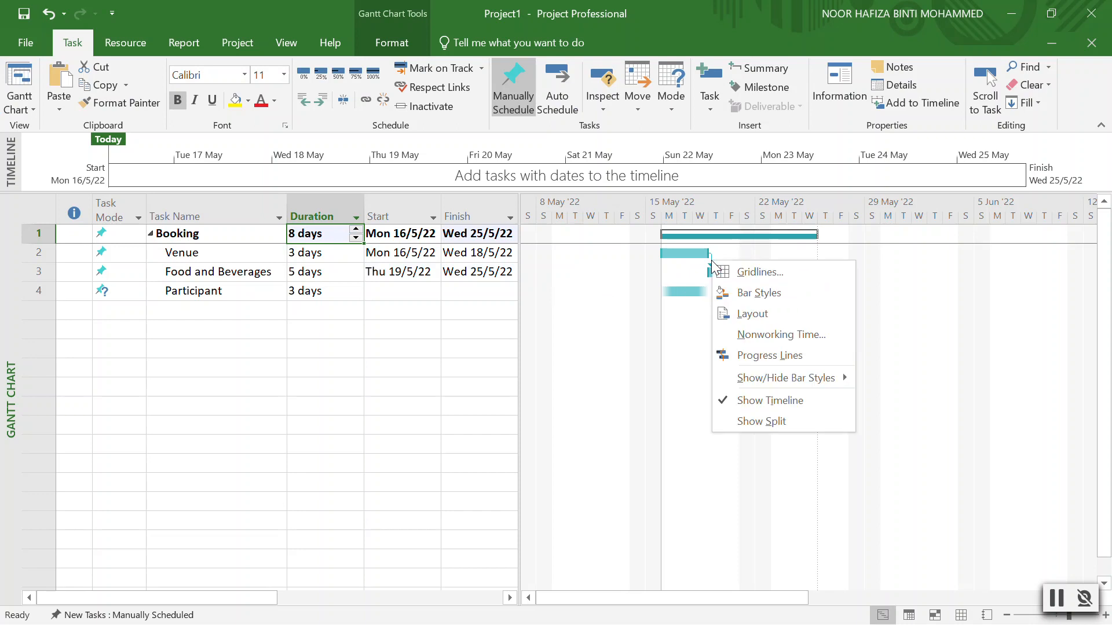
{"action": "left_click", "coordinate": [710, 259]}
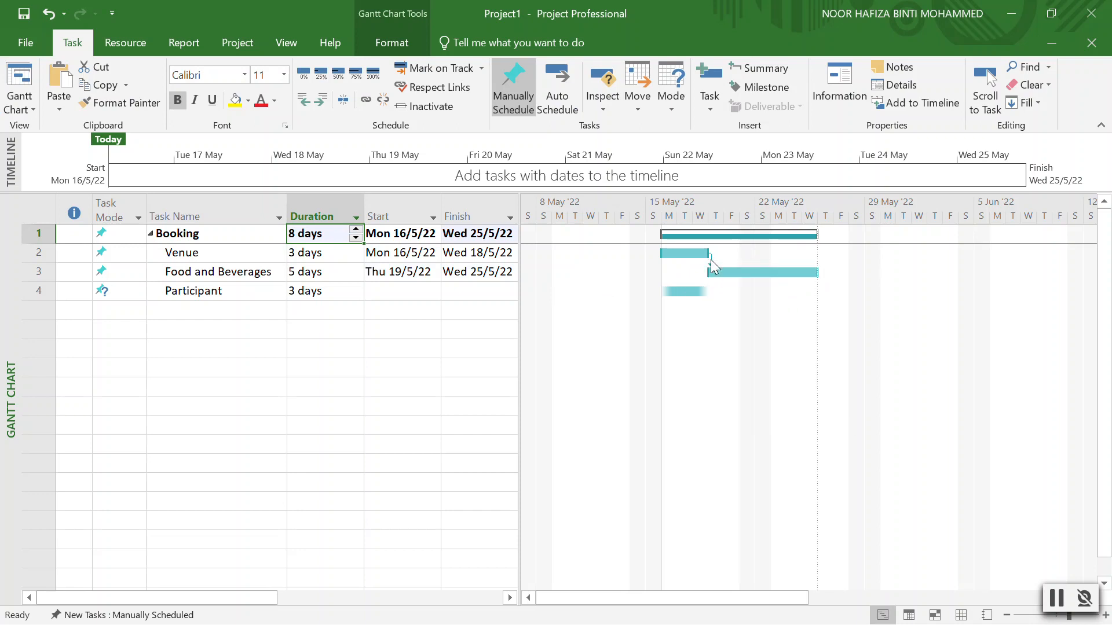
{"action": "double_click", "coordinate": [710, 259]}
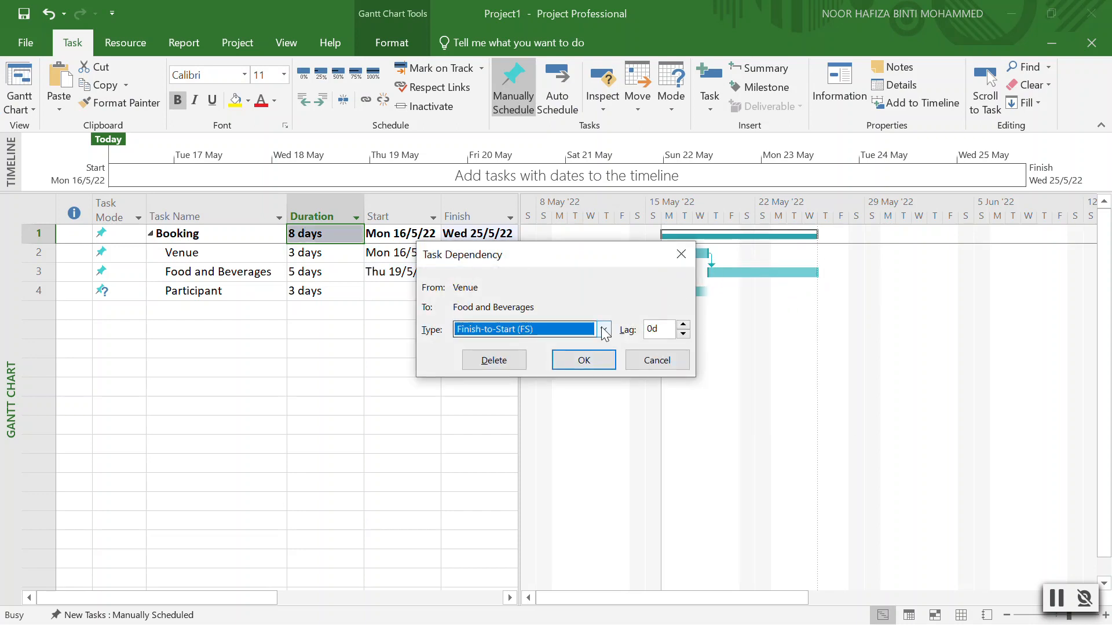
{"action": "left_click", "coordinate": [604, 330]}
{"action": "left_click", "coordinate": [555, 396]}
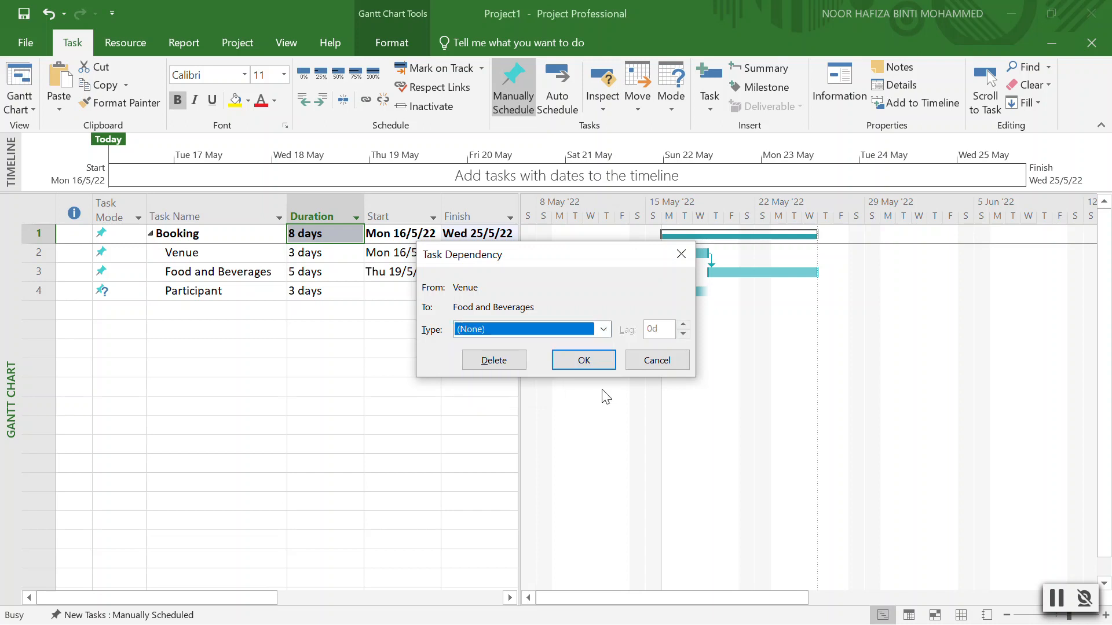
{"action": "left_click", "coordinate": [581, 361]}
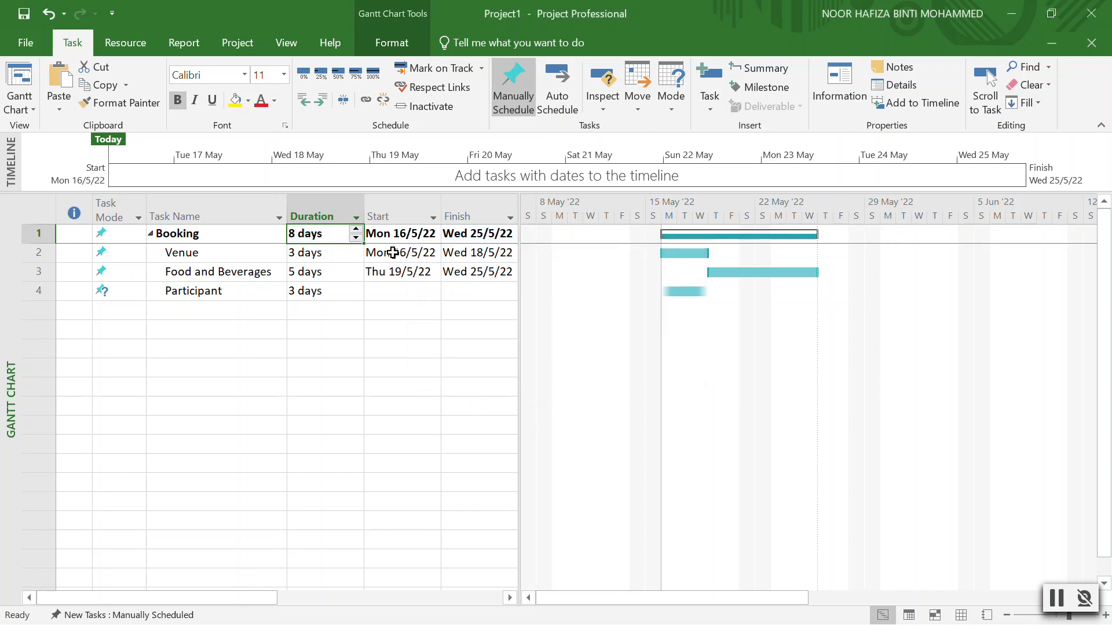
Add Venue as a finish-to-start predecessor in Food and Beverages' Task Information.
{"action": "double_click", "coordinate": [225, 268]}
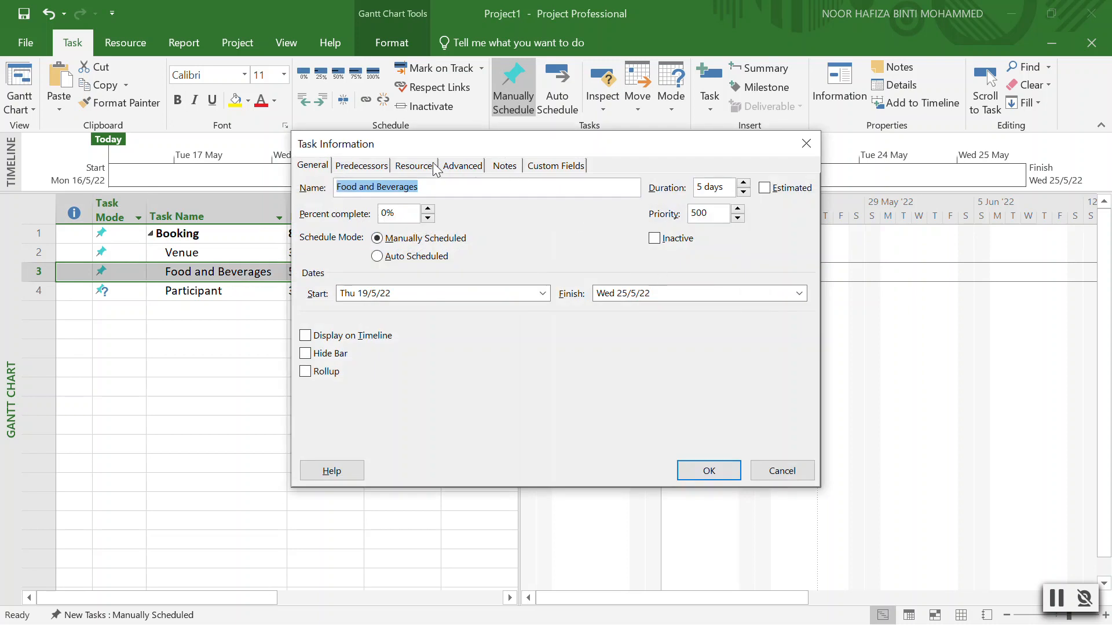
{"action": "left_click", "coordinate": [355, 166]}
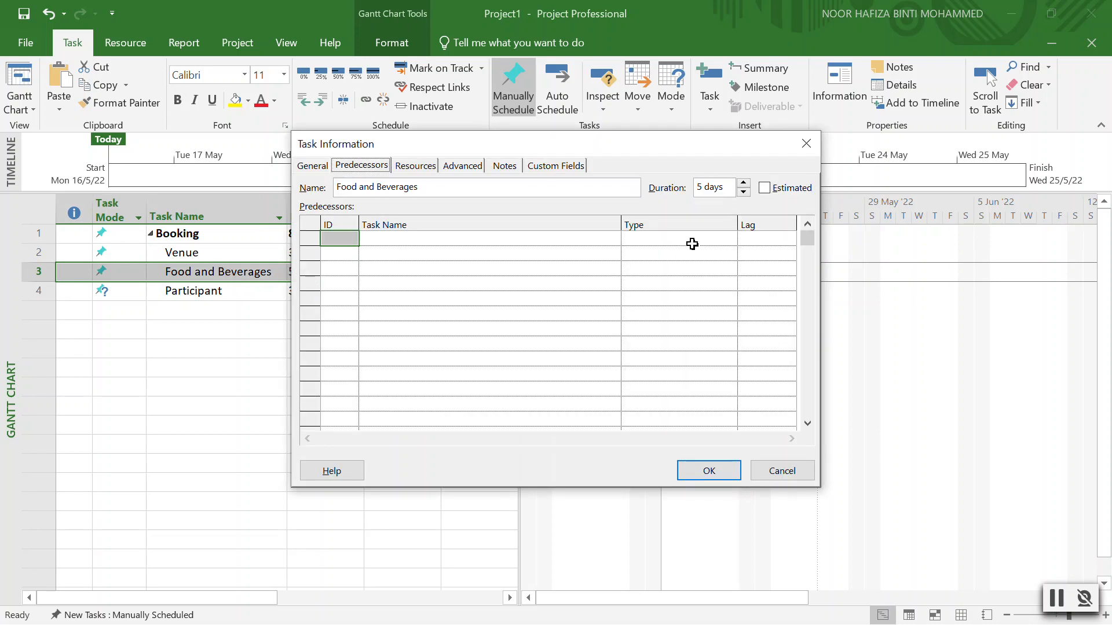
{"action": "left_click", "coordinate": [544, 240]}
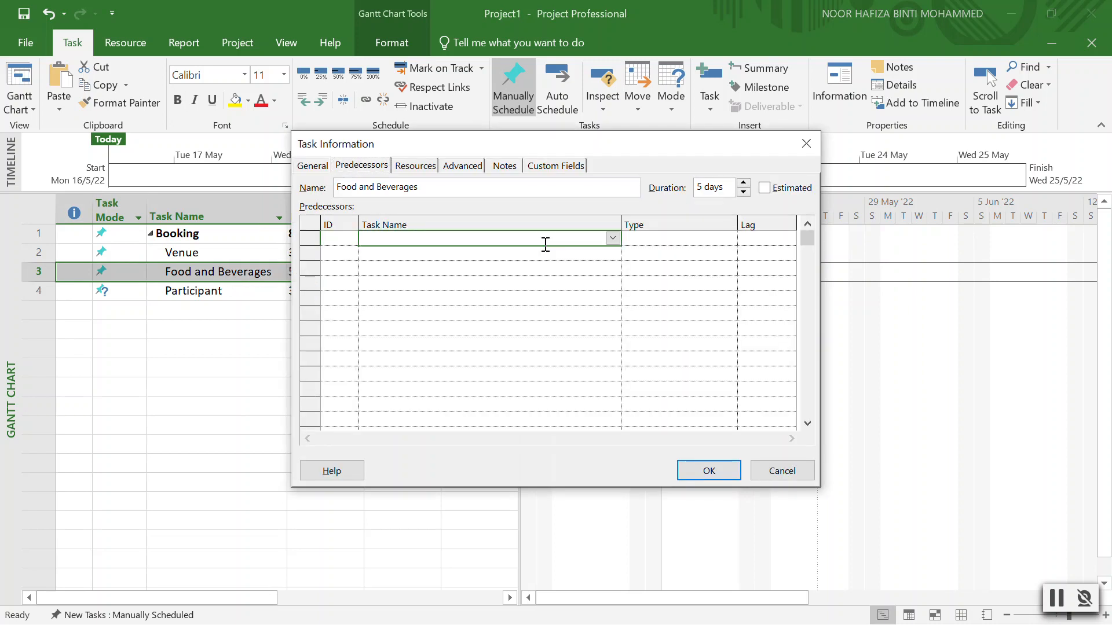
{"action": "left_click", "coordinate": [612, 239]}
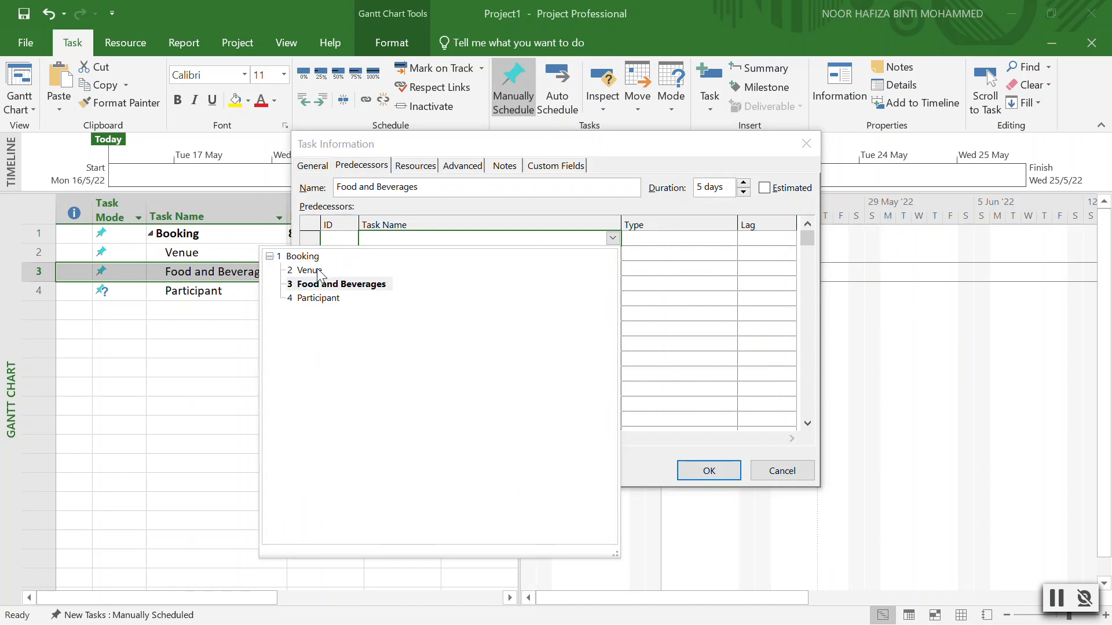
{"action": "left_click", "coordinate": [307, 270]}
{"action": "left_click", "coordinate": [721, 242]}
{"action": "left_click_drag", "start_coordinate": [693, 151], "coordinate": [454, 133]}
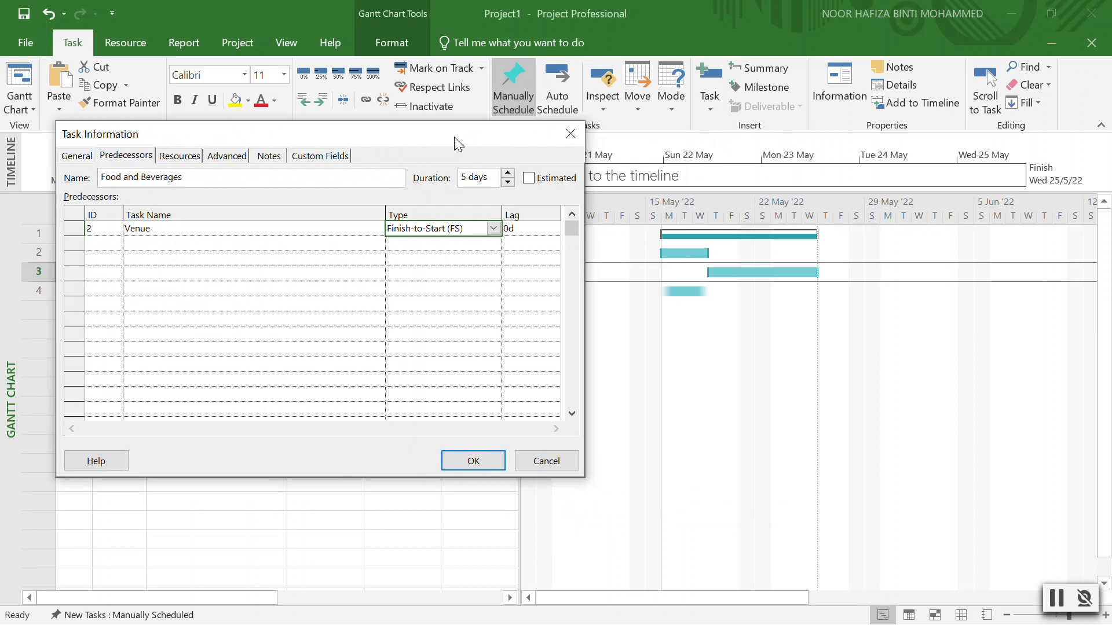
{"action": "left_click", "coordinate": [486, 461]}
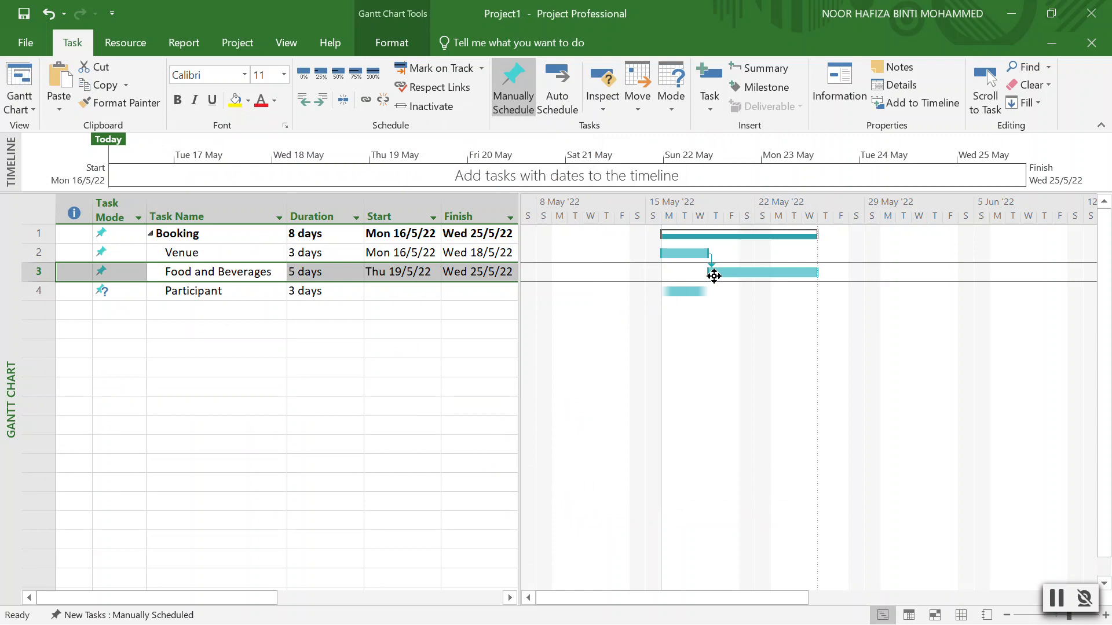
Change the Venue link to start-to-start, so Food and Beverages runs 16/5/22 to 20/5/22.
{"action": "double_click", "coordinate": [259, 271]}
{"action": "left_click_drag", "start_coordinate": [611, 144], "coordinate": [366, 171]}
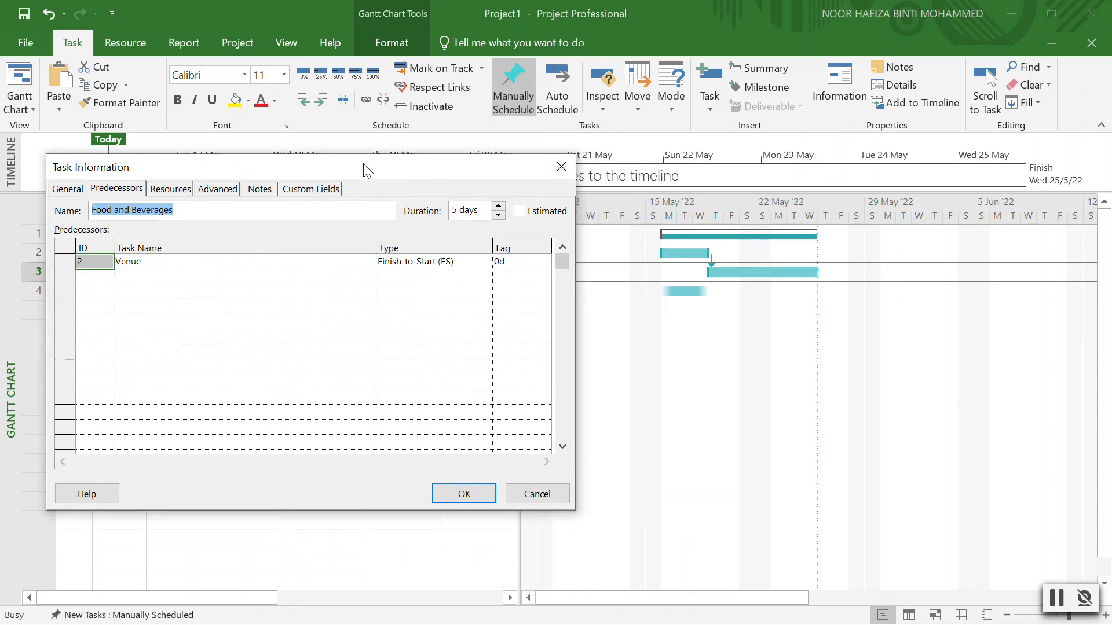
{"action": "left_click", "coordinate": [479, 262]}
{"action": "left_click", "coordinate": [484, 261]}
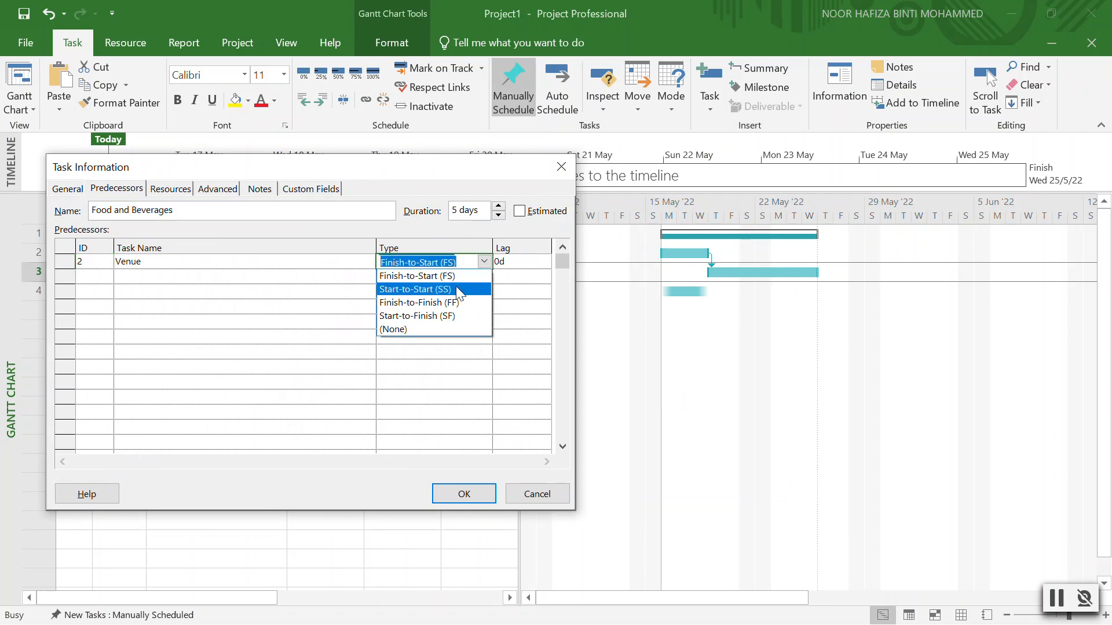
{"action": "left_click", "coordinate": [457, 288]}
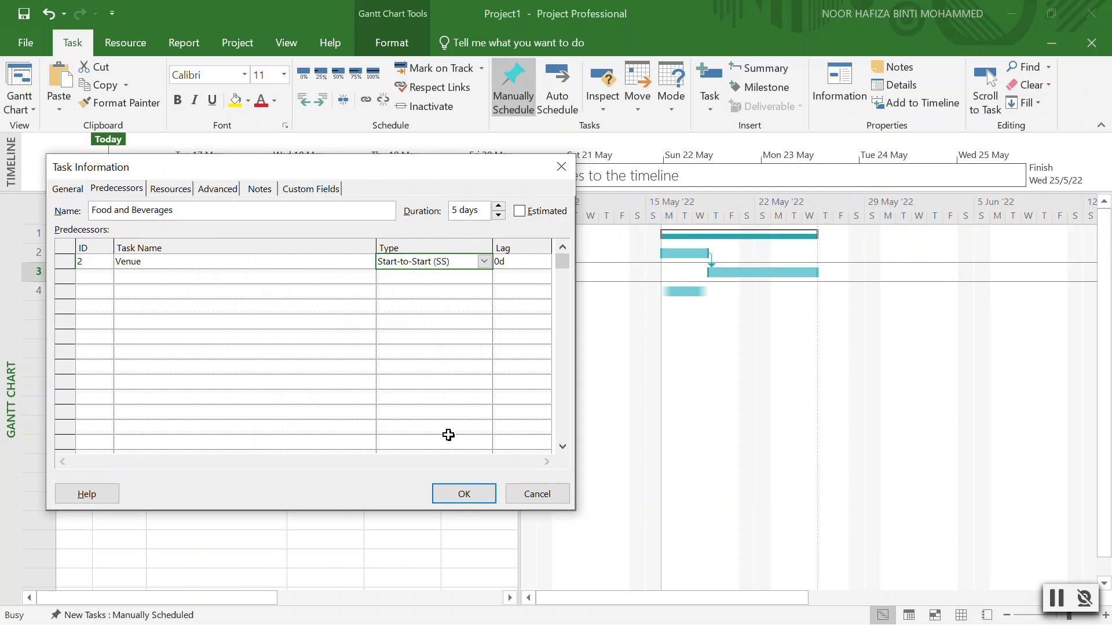
{"action": "left_click", "coordinate": [462, 494]}
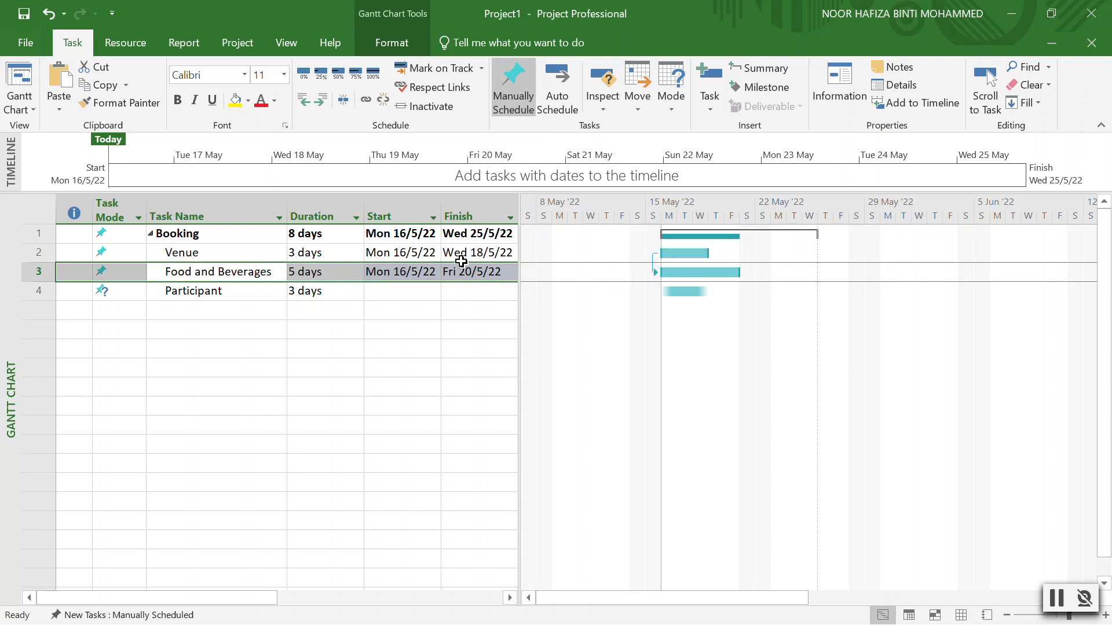
Change Food and Beverages' Venue link type to finish-to-finish.
{"action": "double_click", "coordinate": [235, 272]}
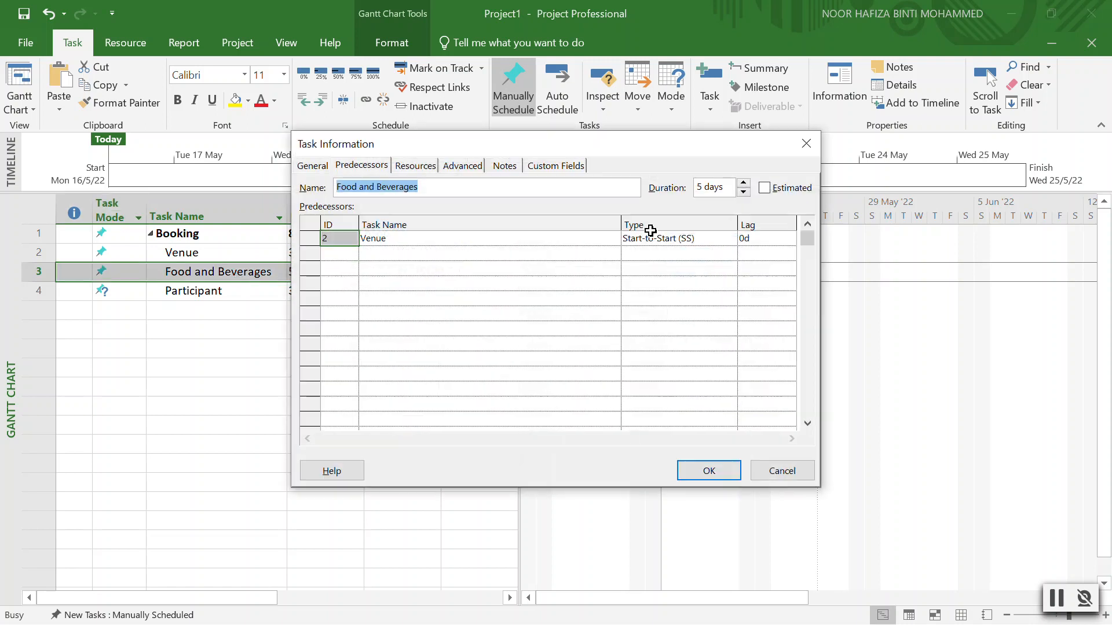
{"action": "left_click", "coordinate": [713, 237]}
{"action": "left_click", "coordinate": [729, 239]}
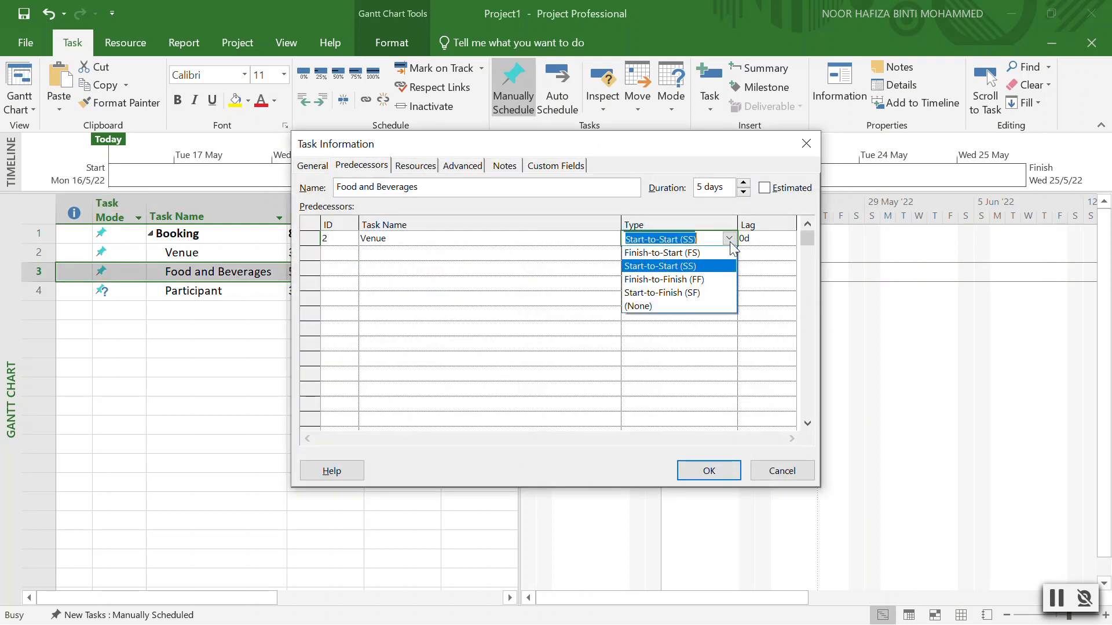
{"action": "left_click", "coordinate": [715, 281]}
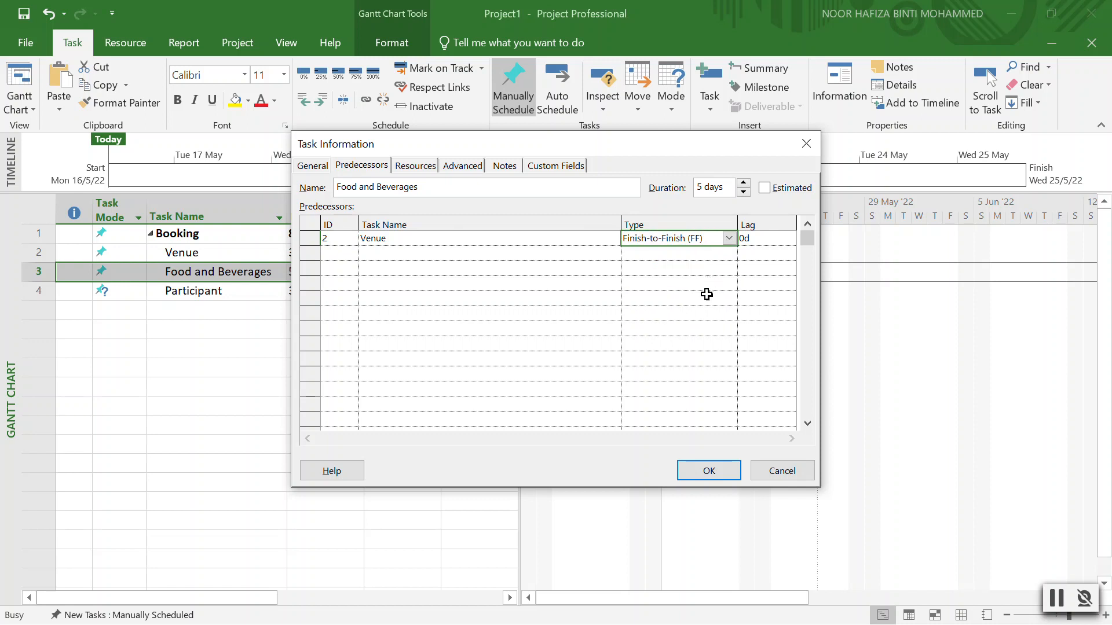
{"action": "left_click", "coordinate": [721, 464]}
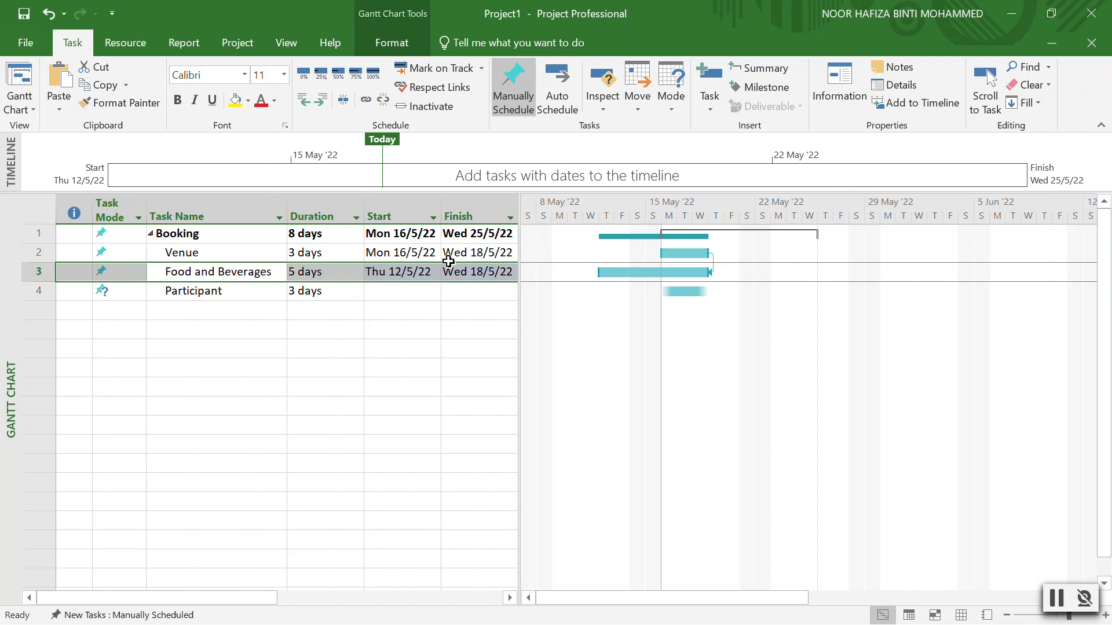
Change the Venue link type to start-to-finish.
{"action": "double_click", "coordinate": [249, 274]}
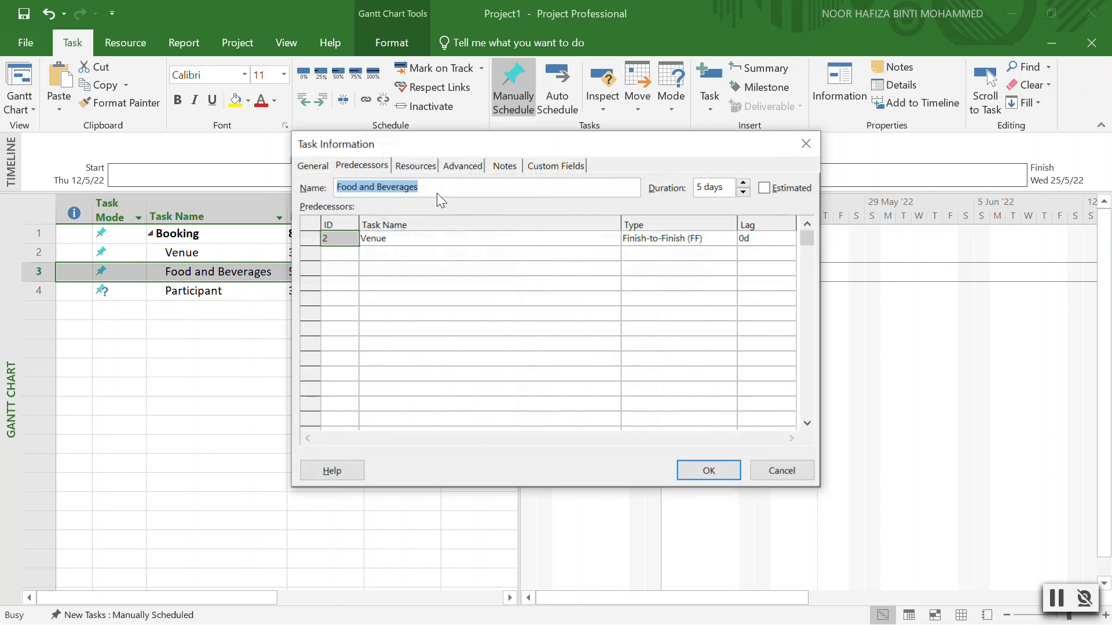
{"action": "left_click", "coordinate": [709, 238]}
{"action": "left_click", "coordinate": [728, 238]}
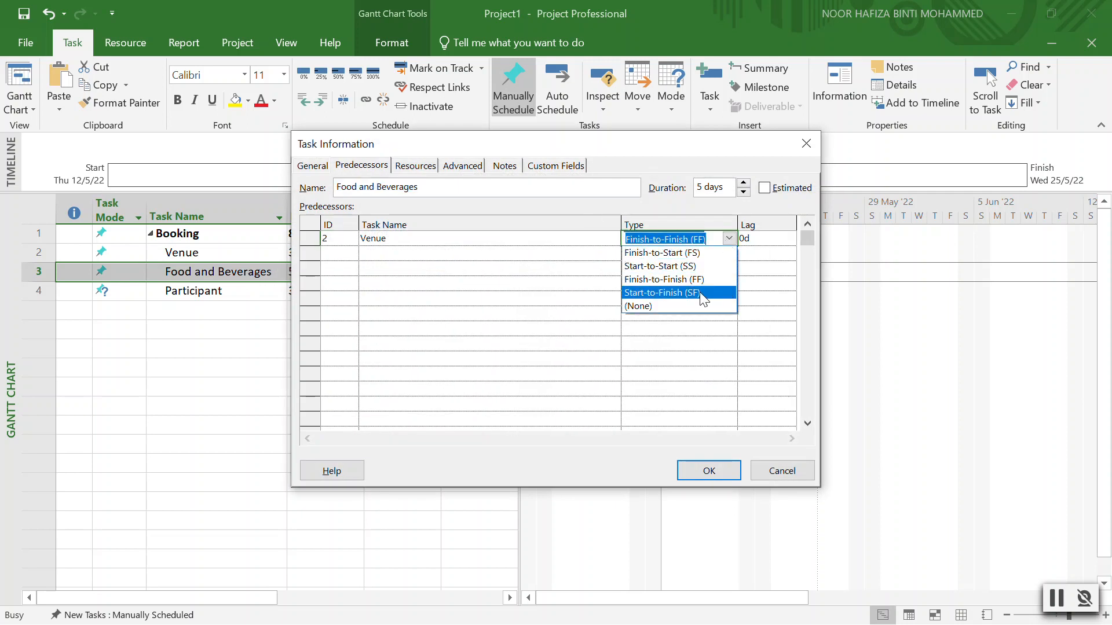
{"action": "left_click", "coordinate": [701, 293]}
{"action": "left_click", "coordinate": [717, 471]}
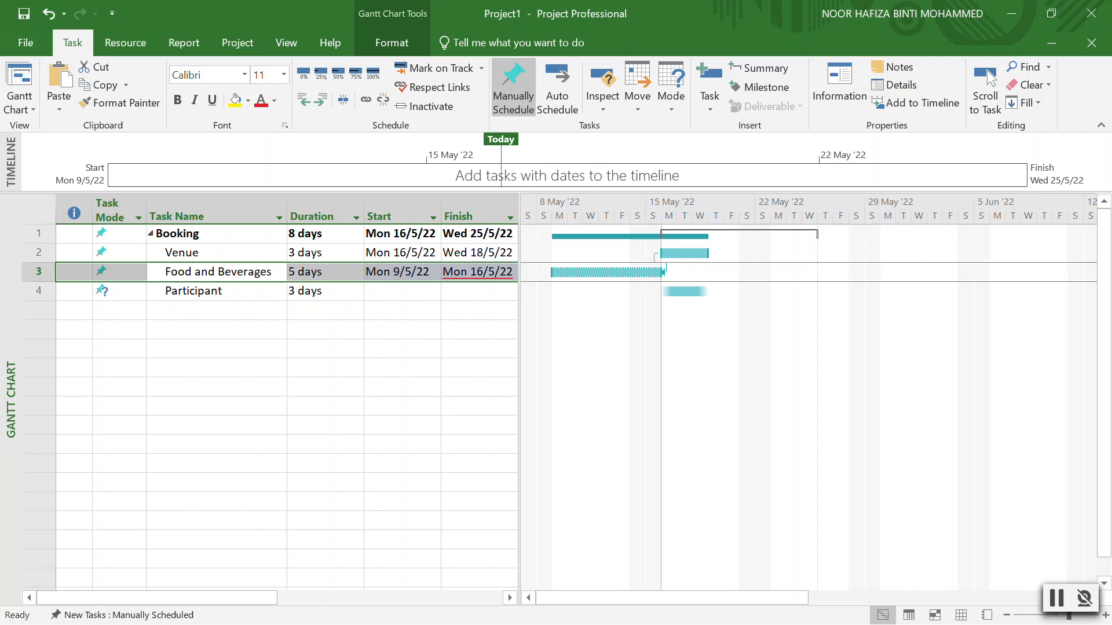
Set the Venue link back to finish-to-start, running Thu 19/5/22 to Wed 25/5/22.
{"action": "double_click", "coordinate": [240, 275]}
{"action": "left_click", "coordinate": [672, 238]}
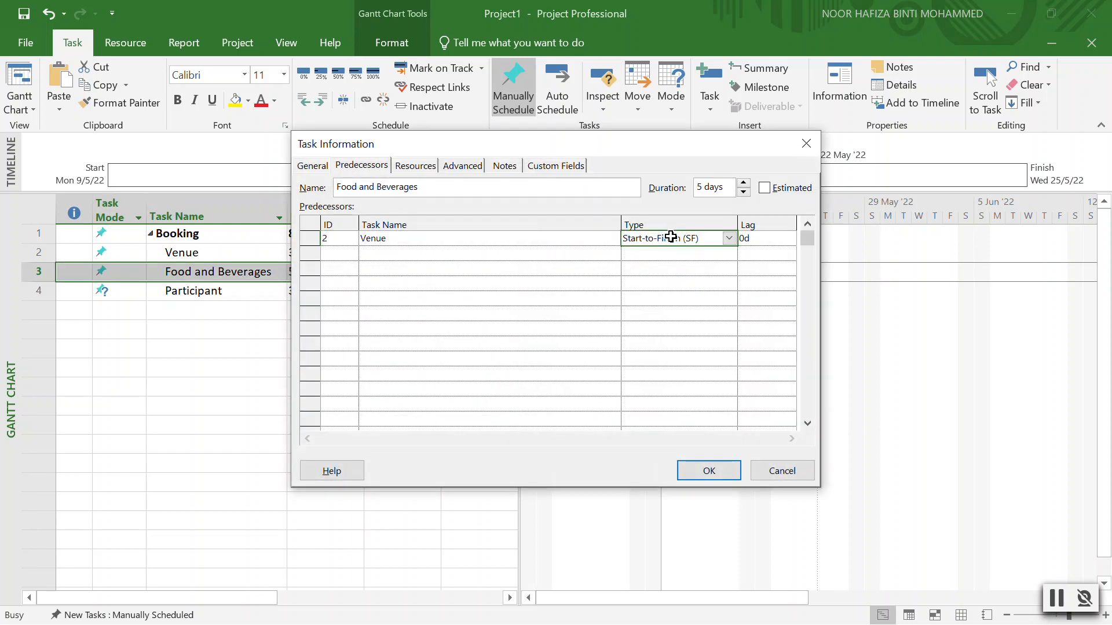
{"action": "left_click", "coordinate": [730, 238]}
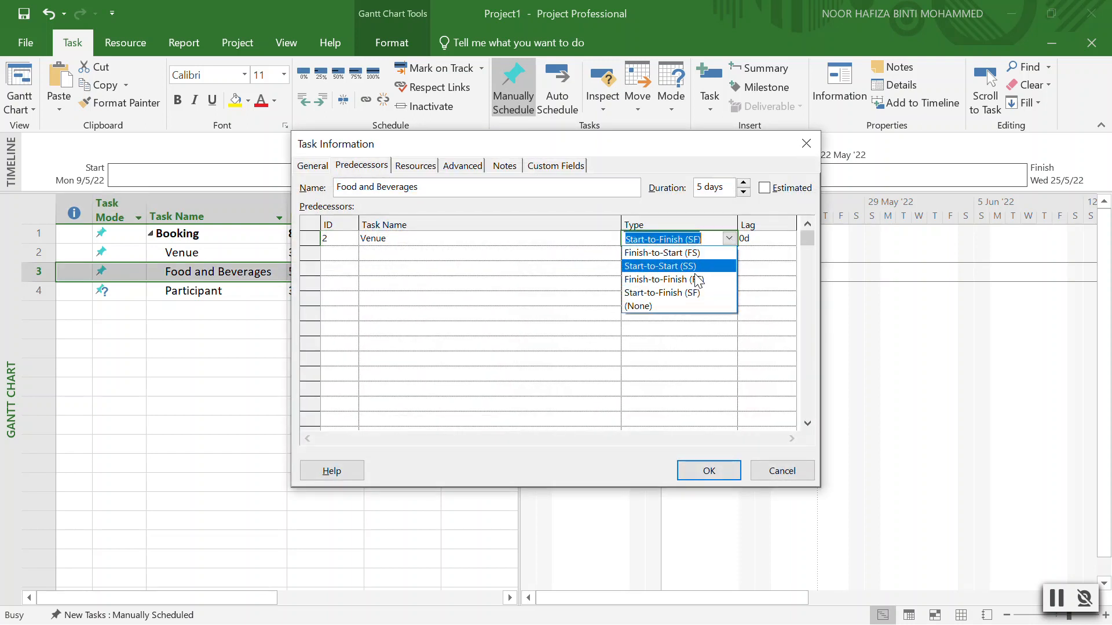
{"action": "left_click", "coordinate": [686, 253]}
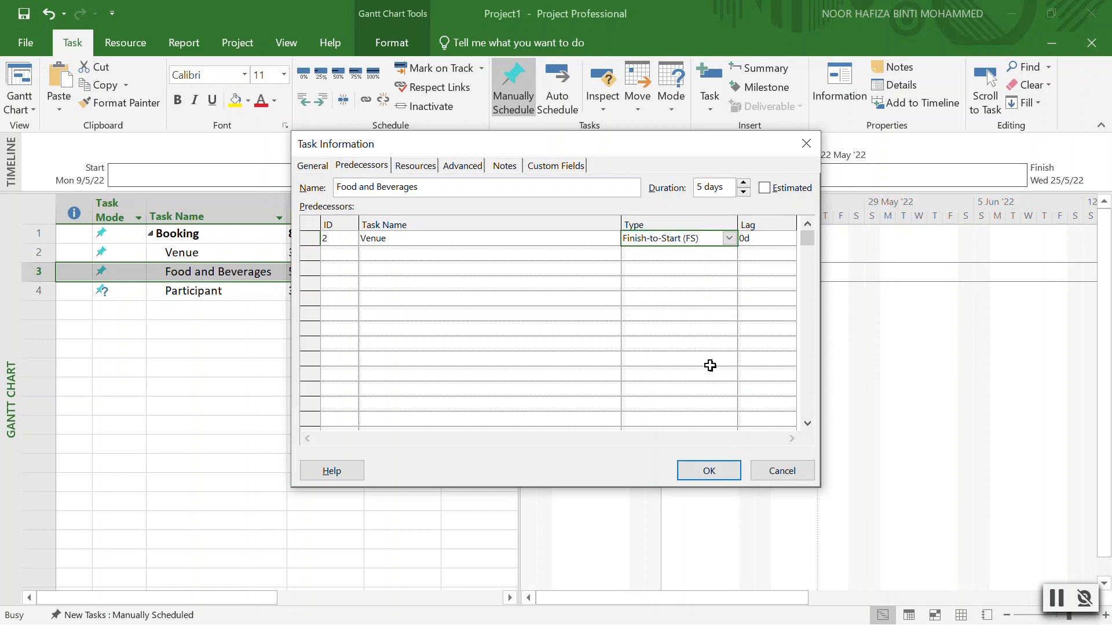
{"action": "left_click", "coordinate": [720, 470]}
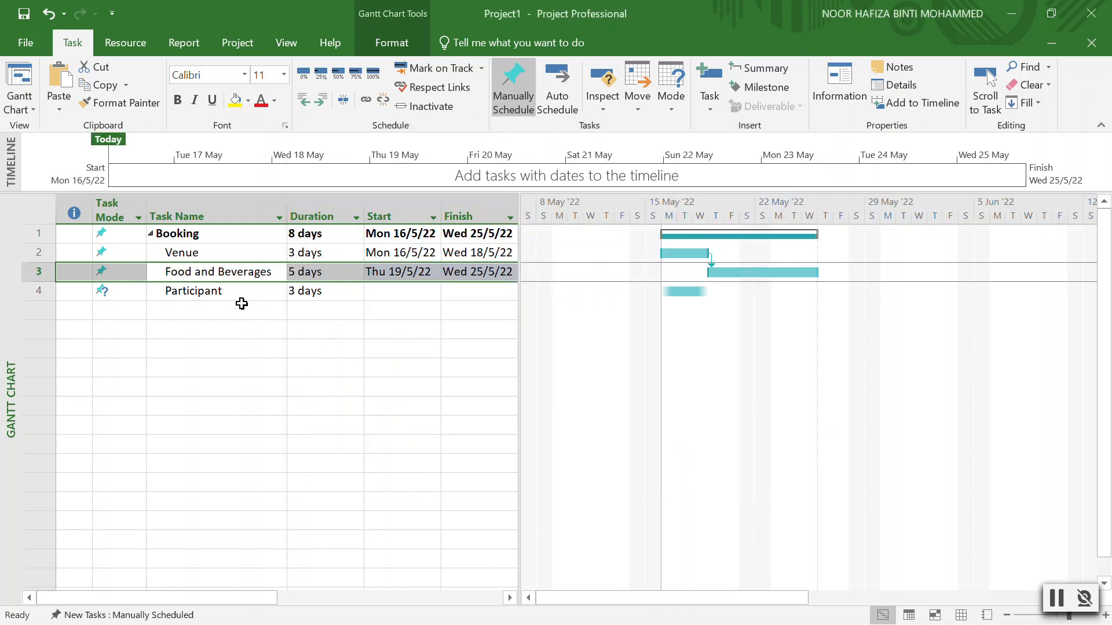
Link Food and Beverages to Participant and set the link type to start-to-start.
{"action": "left_click_drag", "start_coordinate": [753, 273], "coordinate": [692, 295]}
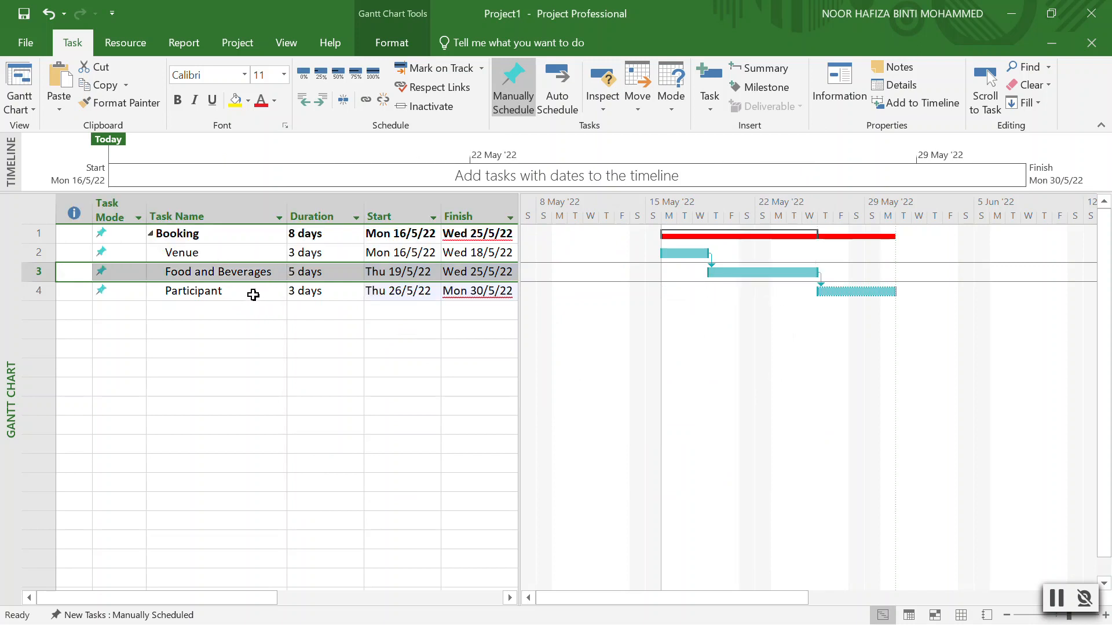
{"action": "double_click", "coordinate": [821, 290]}
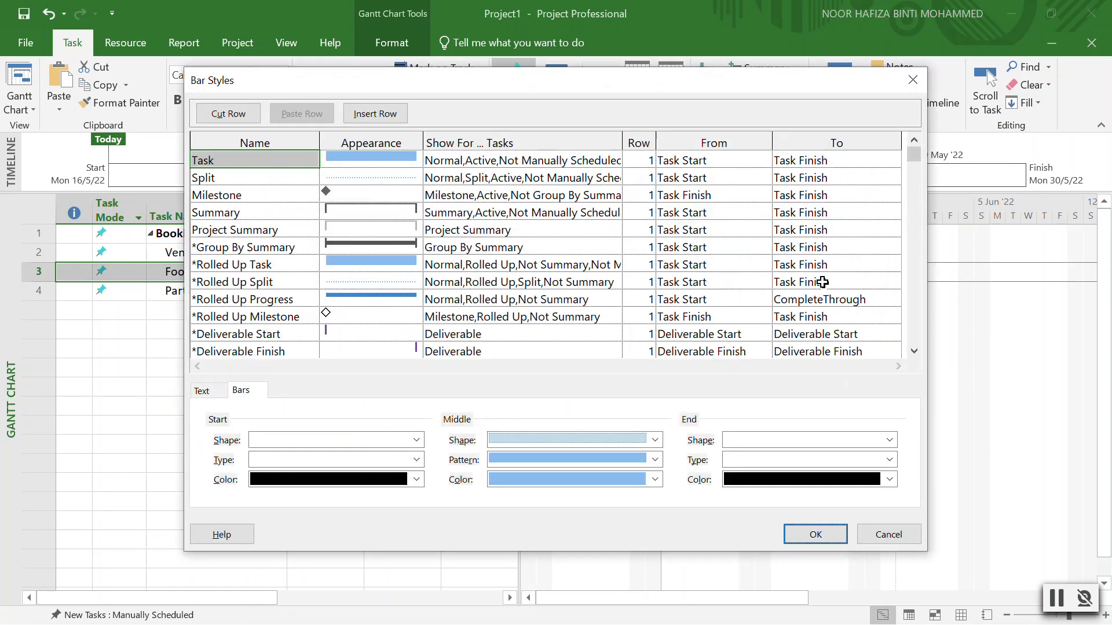
{"action": "left_click", "coordinate": [913, 80]}
{"action": "double_click", "coordinate": [819, 285]}
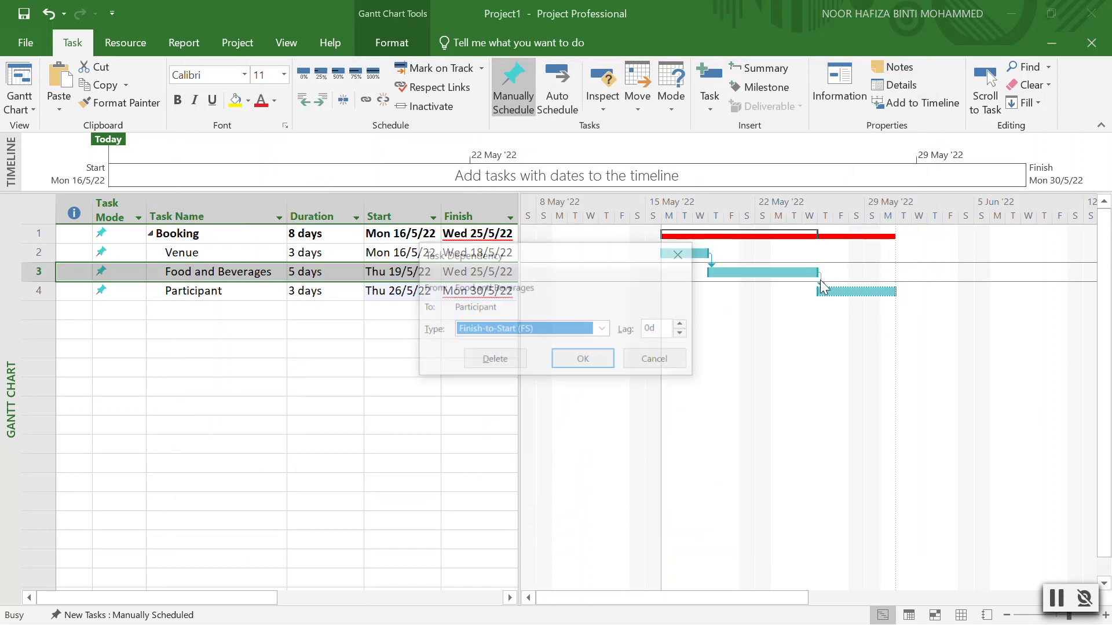
{"action": "left_click", "coordinate": [605, 330]}
{"action": "left_click", "coordinate": [519, 360]}
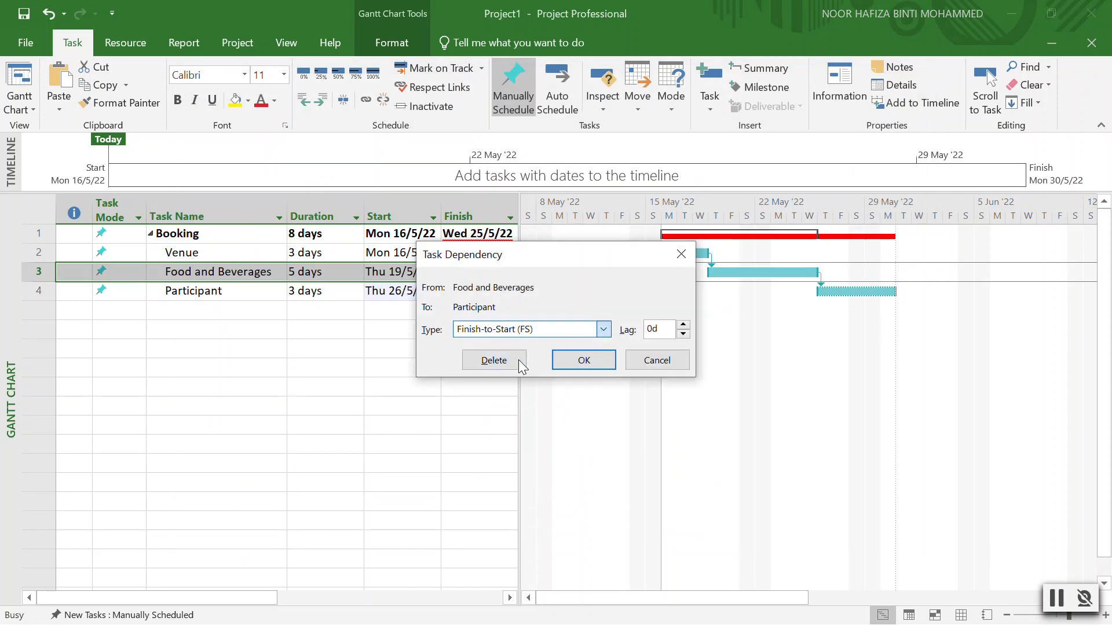
{"action": "left_click", "coordinate": [583, 360]}
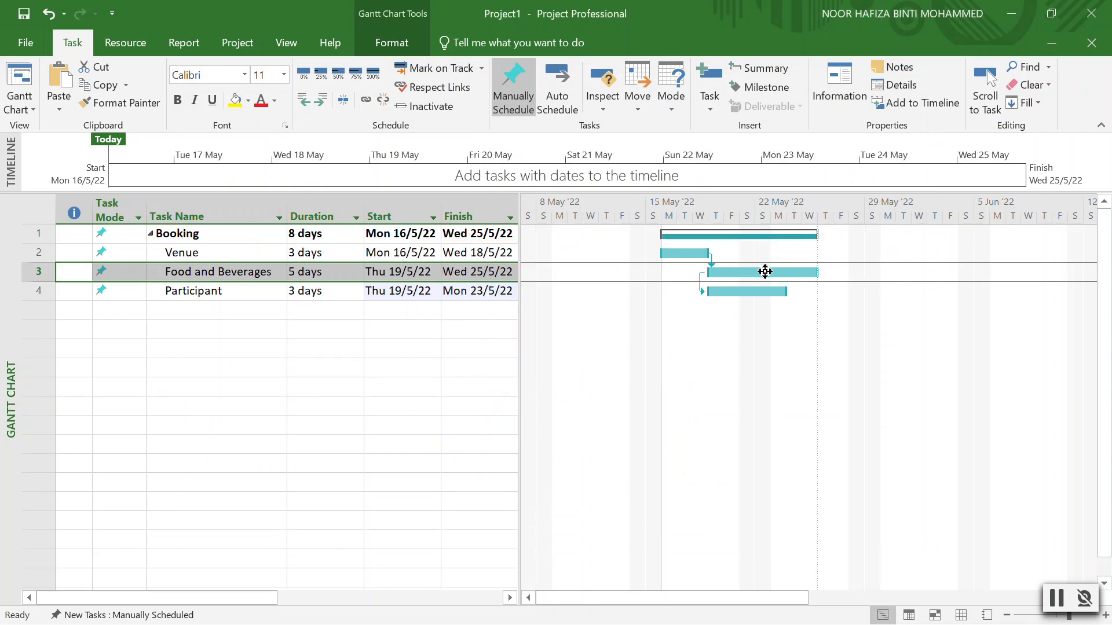
Close the bar style settings unchanged and open Participant's task details.
{"action": "double_click", "coordinate": [697, 282]}
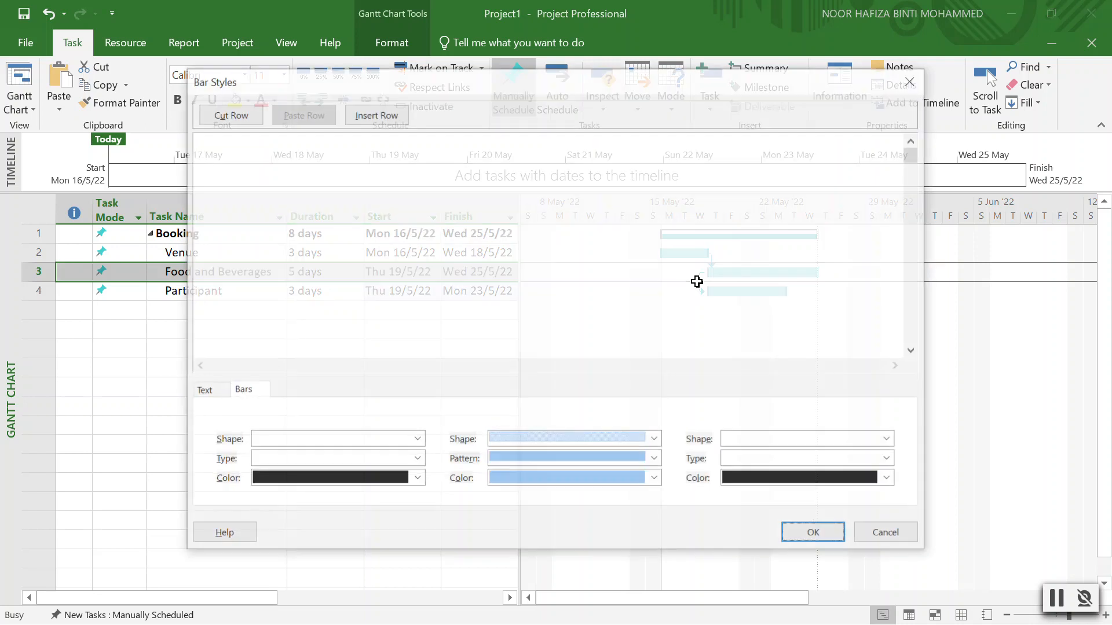
{"action": "left_click", "coordinate": [912, 80]}
{"action": "double_click", "coordinate": [250, 287]}
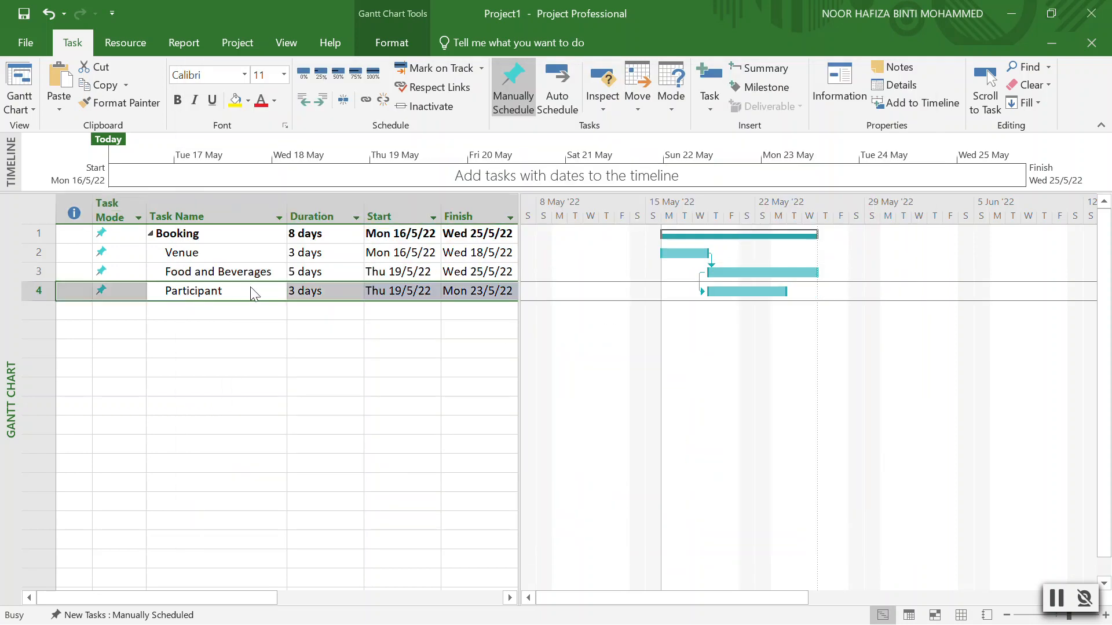
Link Participant Finish-to-Finish with Food and Beverages so it runs Mon 23/5/22 to Wed 25/5/22.
{"action": "left_click", "coordinate": [706, 236]}
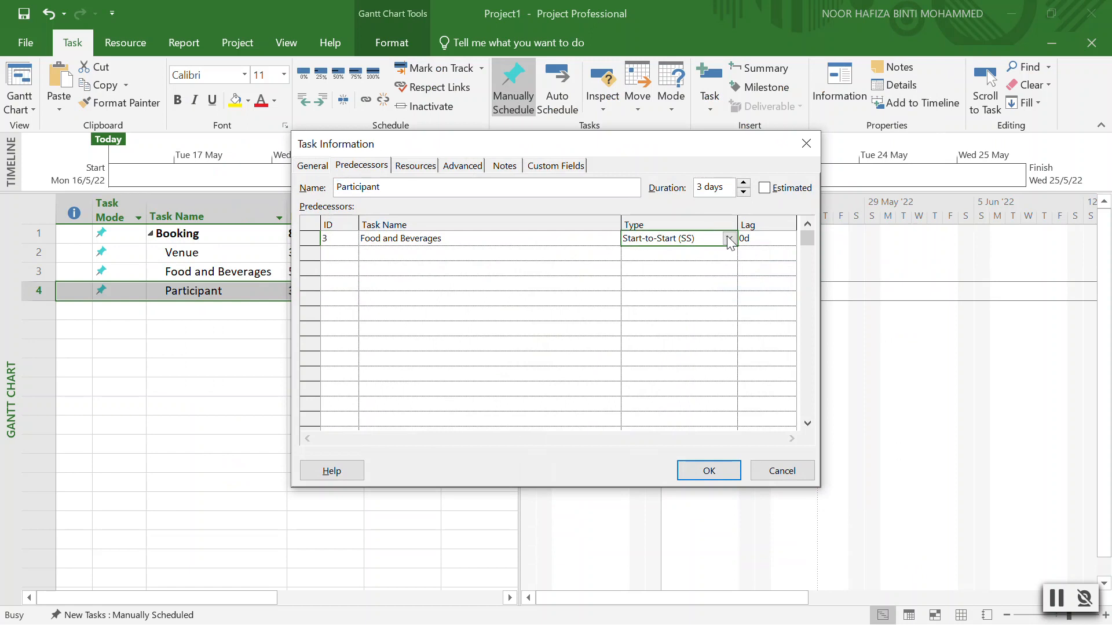
{"action": "left_click", "coordinate": [728, 238]}
{"action": "left_click", "coordinate": [684, 273]}
{"action": "left_click", "coordinate": [707, 470]}
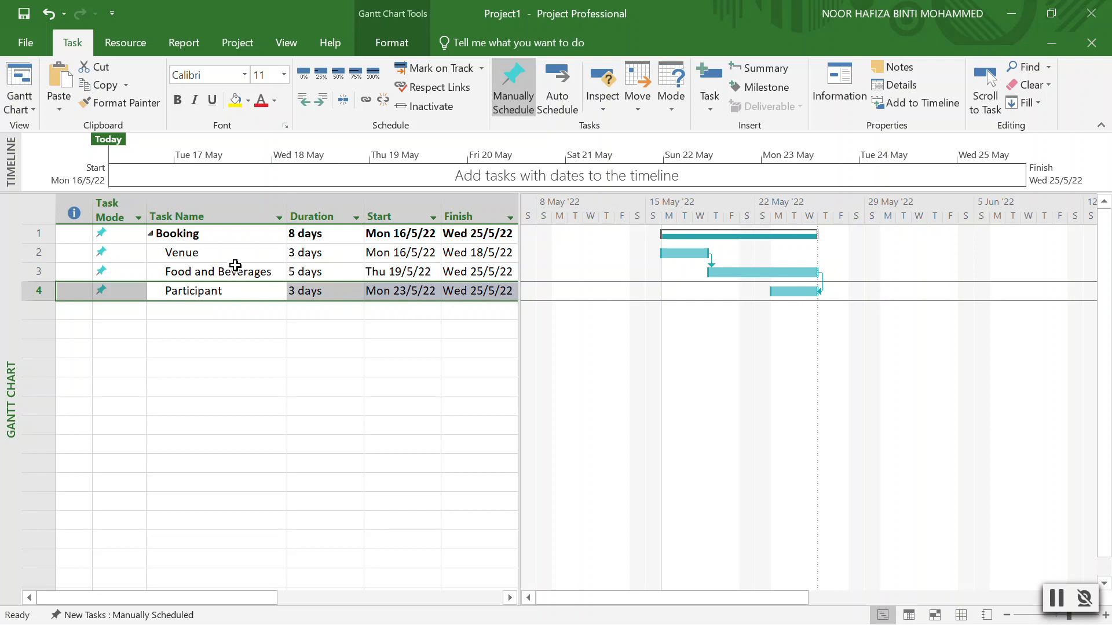
Assign a new resource named Along to the Venue task at 100%.
{"action": "double_click", "coordinate": [202, 254]}
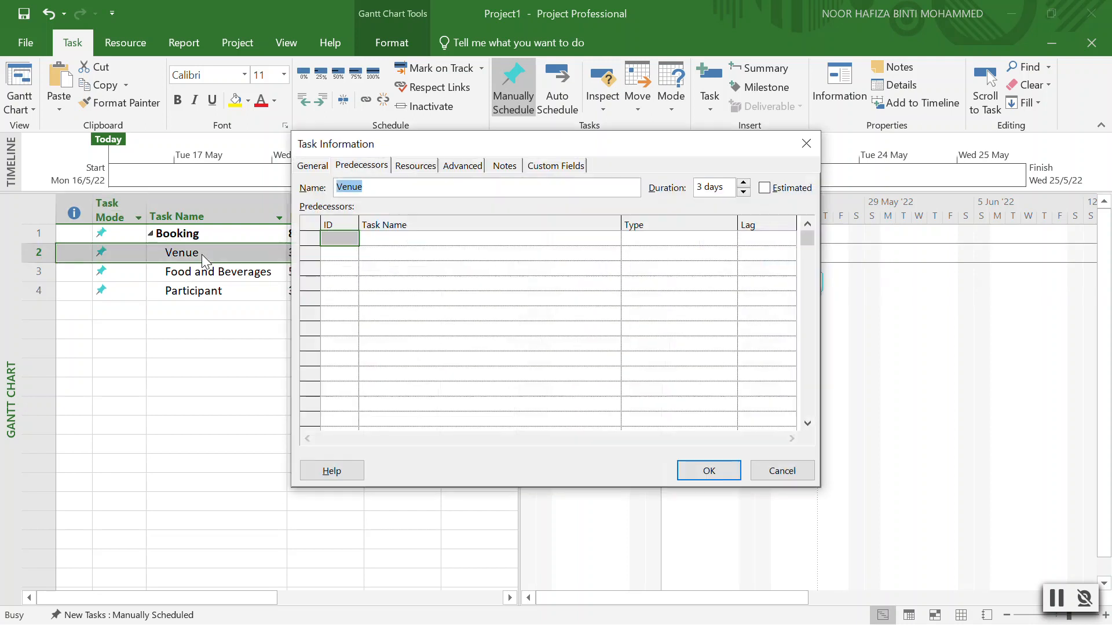
{"action": "left_click", "coordinate": [414, 166]}
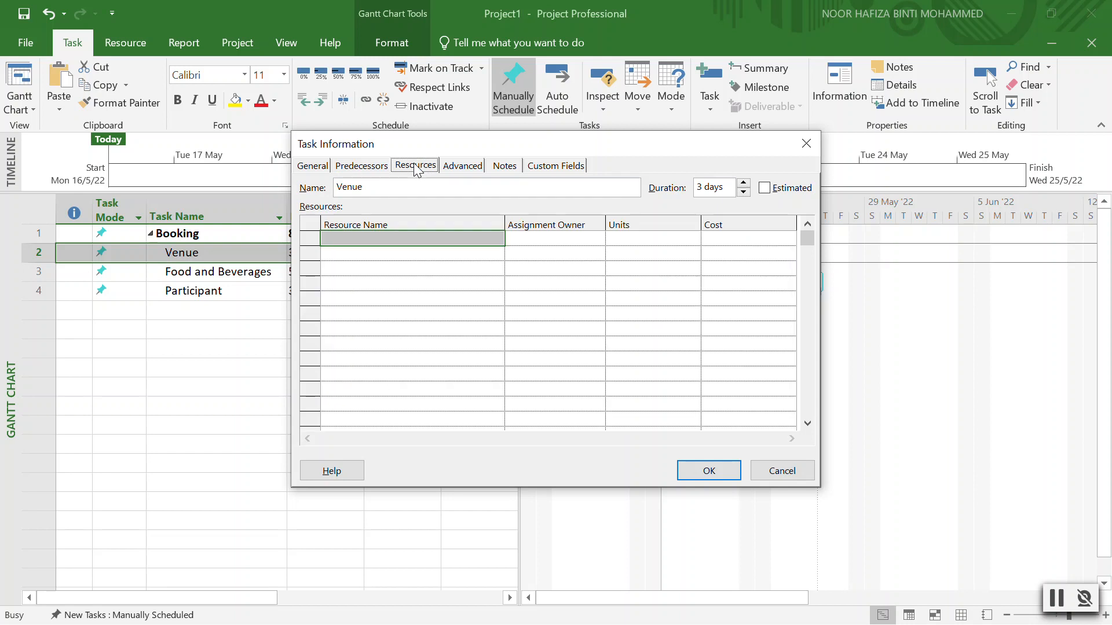
{"action": "left_click", "coordinate": [381, 241]}
{"action": "type", "text": "Along"}
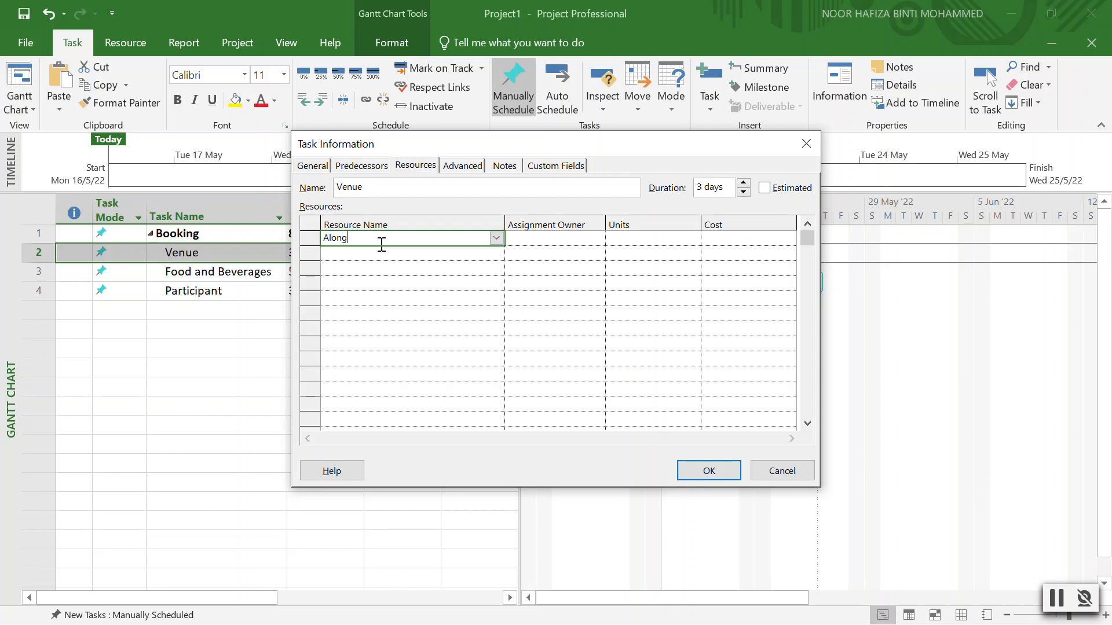
{"action": "left_click", "coordinate": [728, 470]}
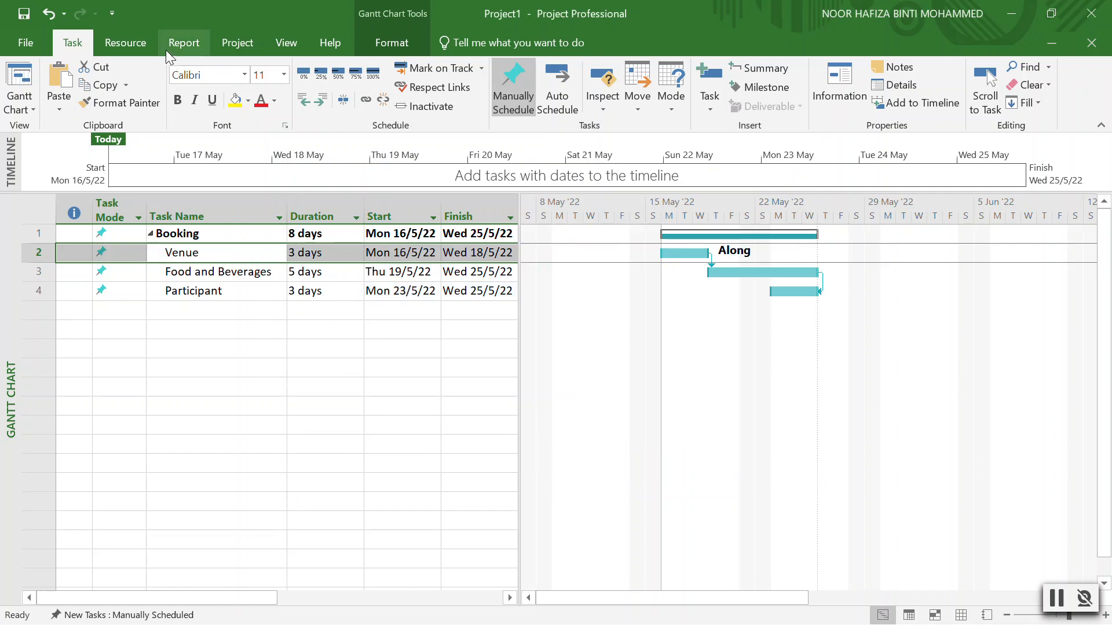
In Assign Resources, add Angah, Alang and Achik as project resources below Along.
{"action": "left_click", "coordinate": [137, 51]}
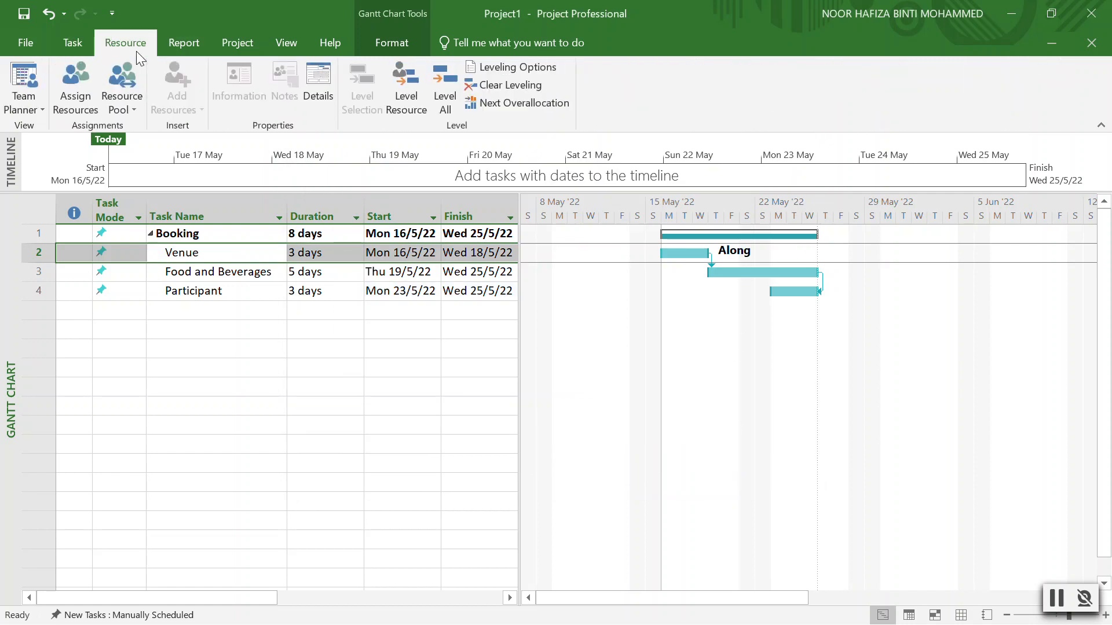
{"action": "left_click", "coordinate": [77, 103]}
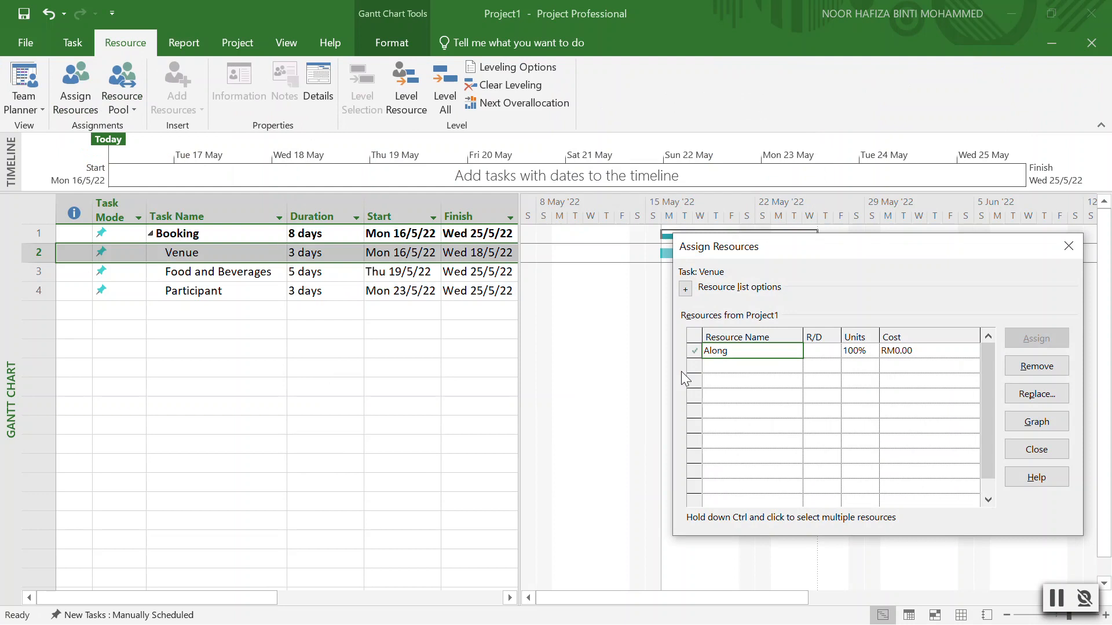
{"action": "left_click", "coordinate": [738, 363]}
{"action": "type", "text": "Ana"}
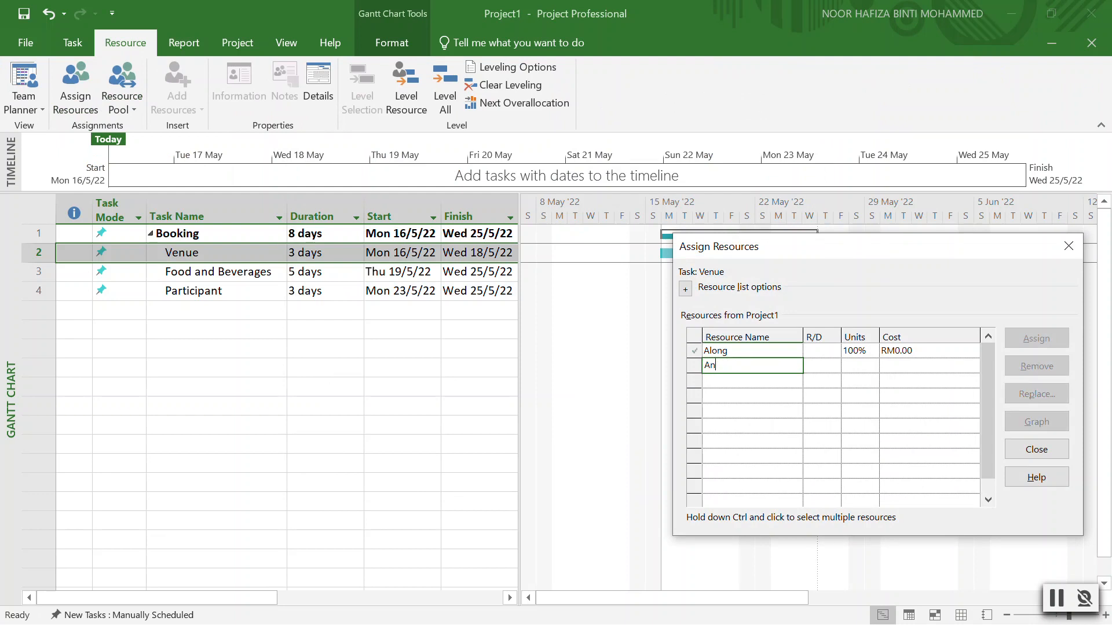
{"action": "left_click", "coordinate": [750, 382]}
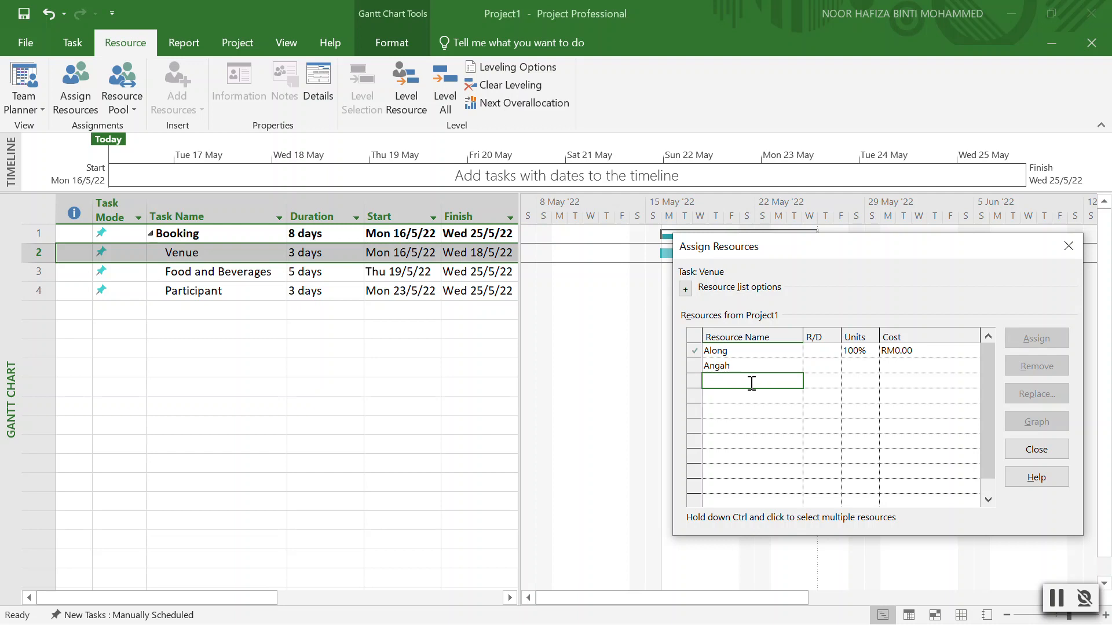
{"action": "type", "text": "Alang"}
{"action": "left_click", "coordinate": [756, 397]}
{"action": "type", "text": "Achik"}
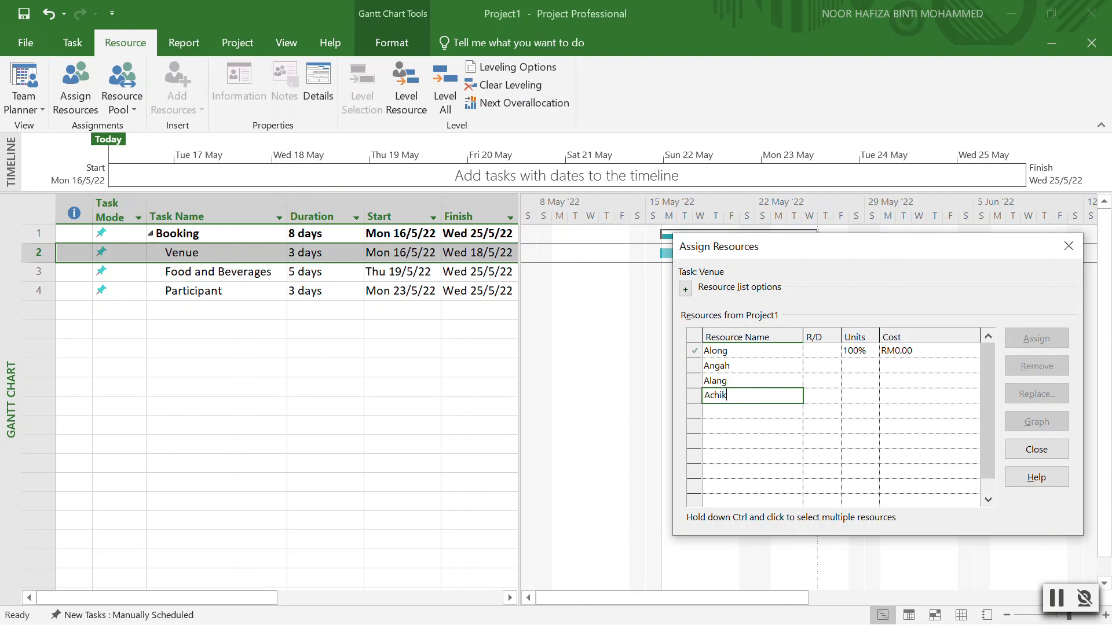
{"action": "left_click", "coordinate": [873, 455]}
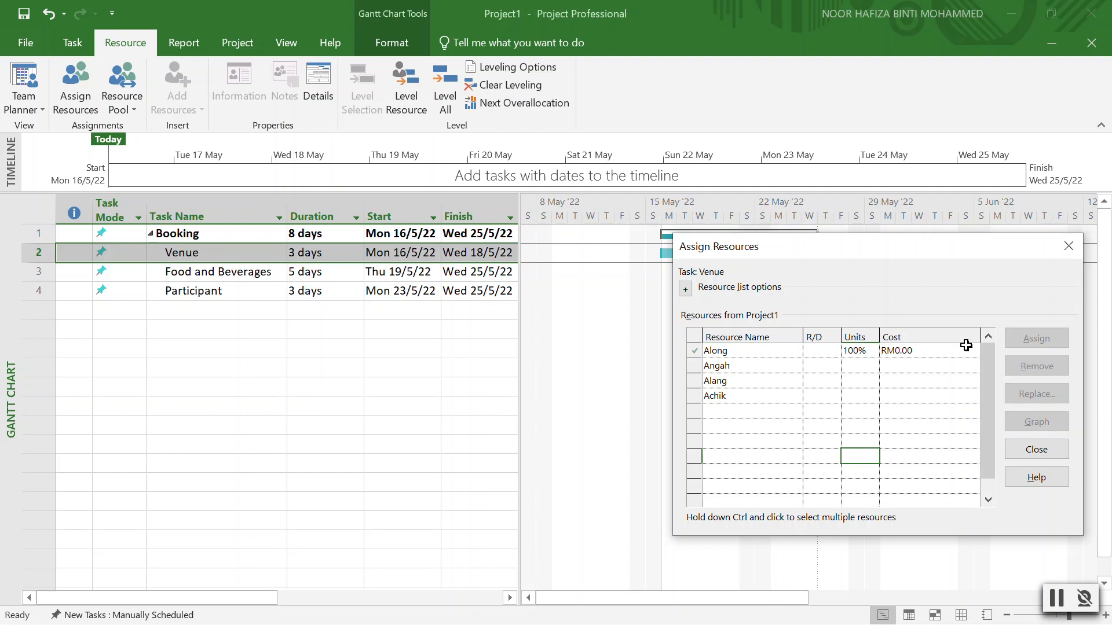
{"action": "left_click", "coordinate": [1069, 246]}
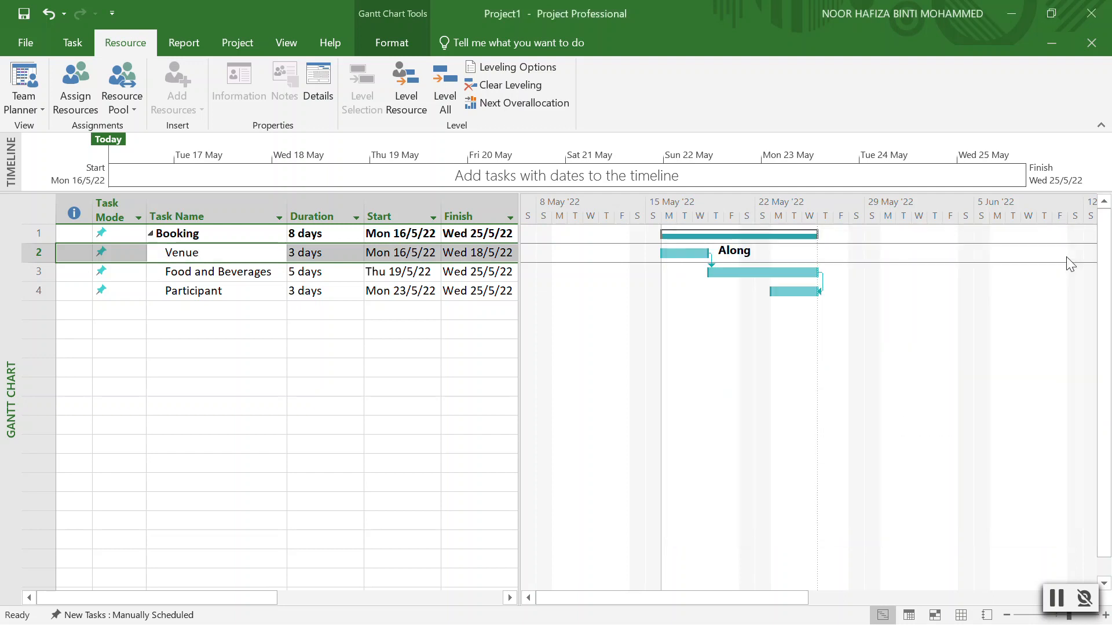
Assign Angah and Alang as the two resources of Food and Beverages.
{"action": "double_click", "coordinate": [178, 275]}
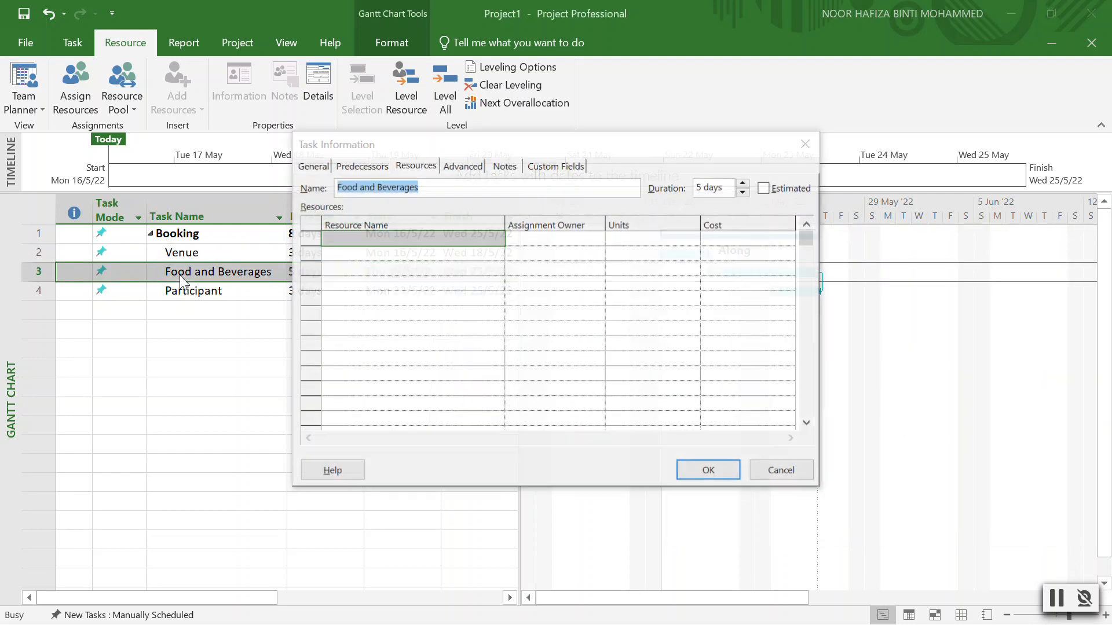
{"action": "left_click", "coordinate": [417, 165]}
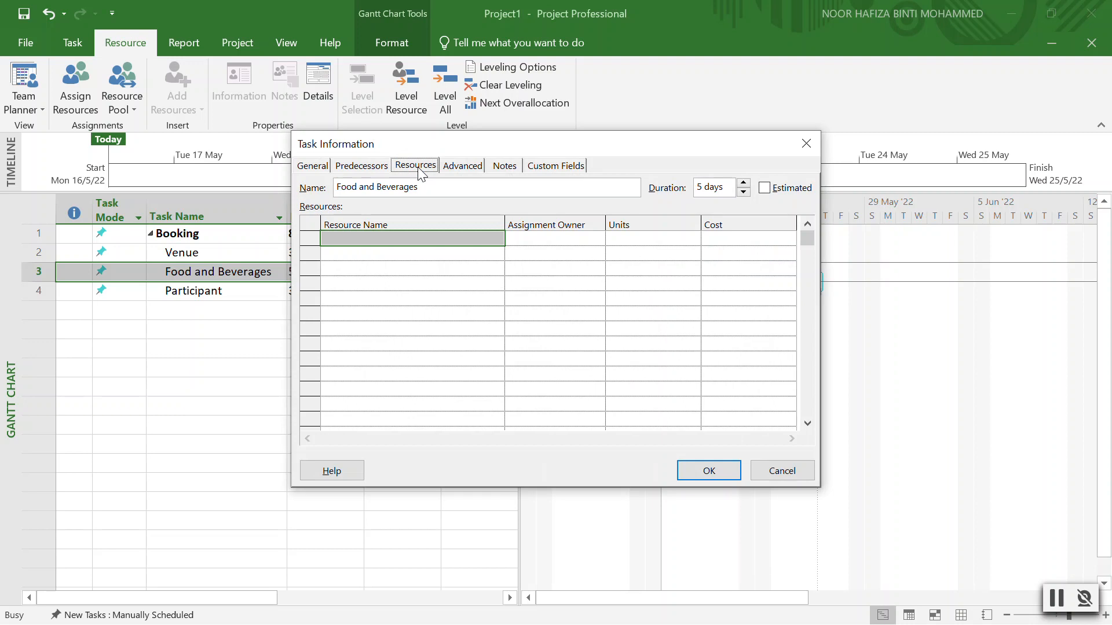
{"action": "left_click", "coordinate": [499, 238]}
{"action": "left_click", "coordinate": [496, 238]}
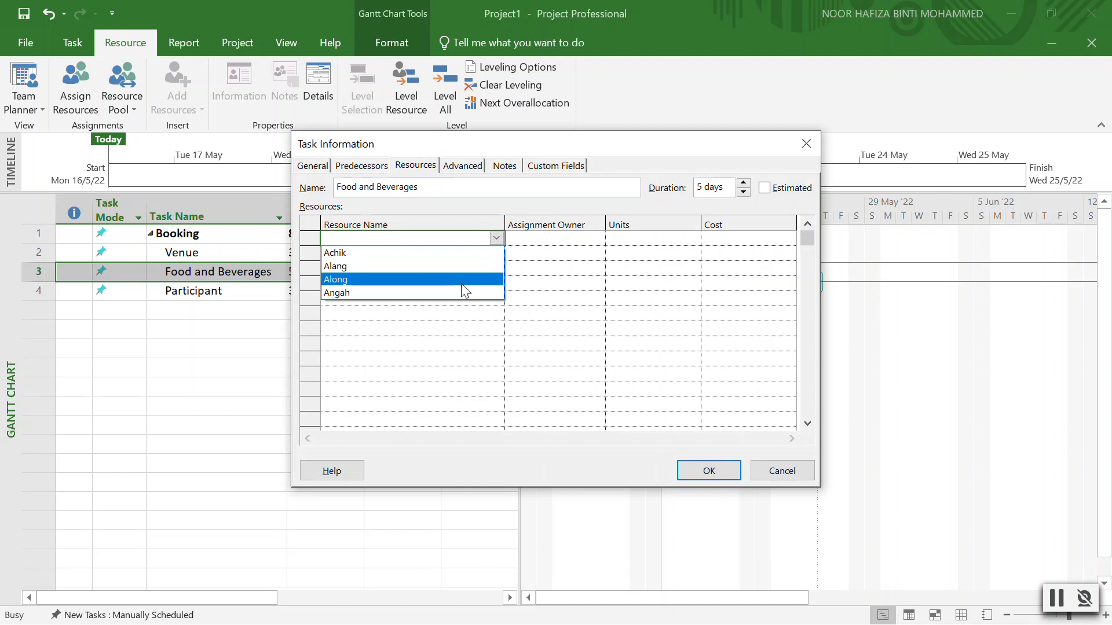
{"action": "left_click", "coordinate": [461, 291]}
{"action": "left_click", "coordinate": [488, 253]}
{"action": "left_click", "coordinate": [496, 253]}
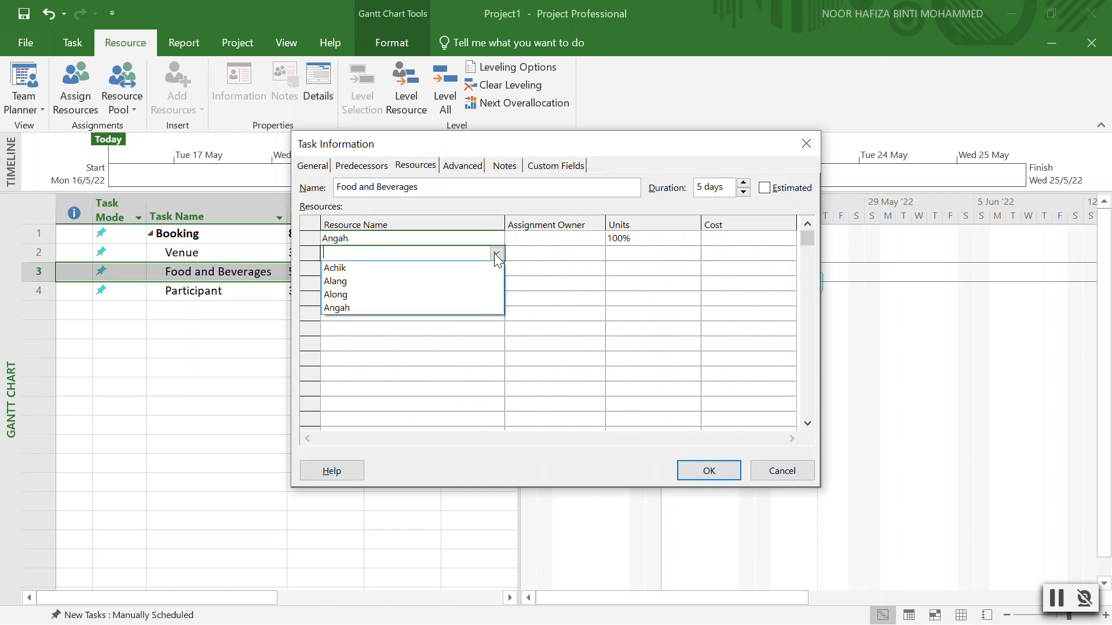
{"action": "left_click", "coordinate": [454, 280]}
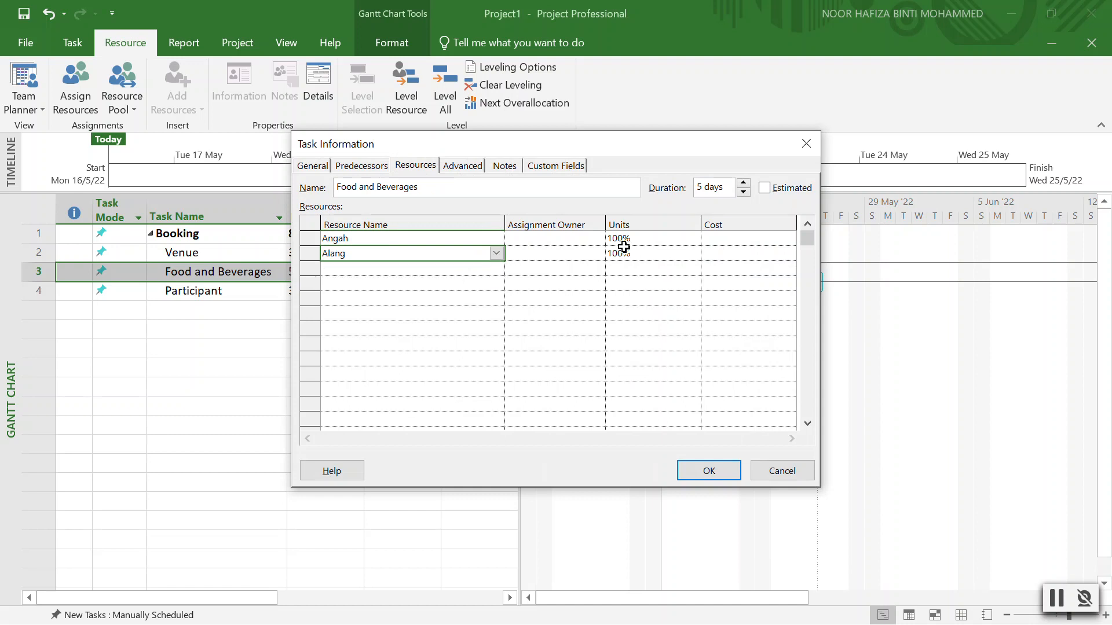
Split the Food and Beverages assignment, setting Angah and Alang to 50% units each.
{"action": "left_click", "coordinate": [672, 239]}
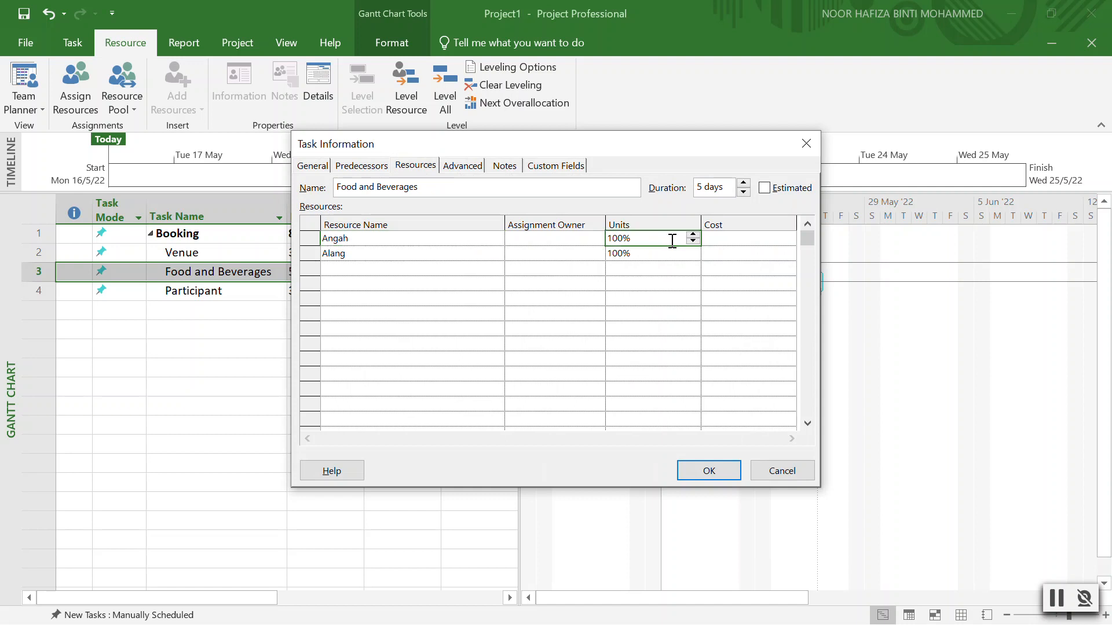
{"action": "left_click", "coordinate": [693, 235]}
{"action": "left_click", "coordinate": [693, 242]}
{"action": "left_click", "coordinate": [693, 242]}
{"action": "left_click", "coordinate": [689, 258]}
{"action": "left_click", "coordinate": [692, 256]}
{"action": "left_click", "coordinate": [692, 256]}
{"action": "left_click", "coordinate": [693, 250]}
{"action": "left_click", "coordinate": [708, 472]}
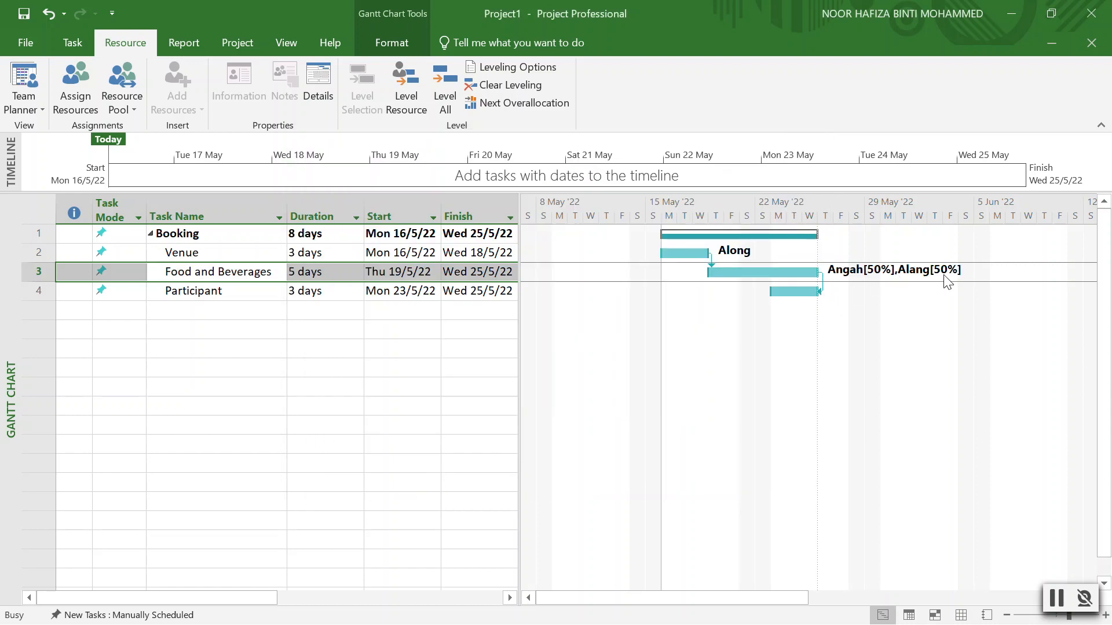
{"action": "double_click", "coordinate": [943, 274]}
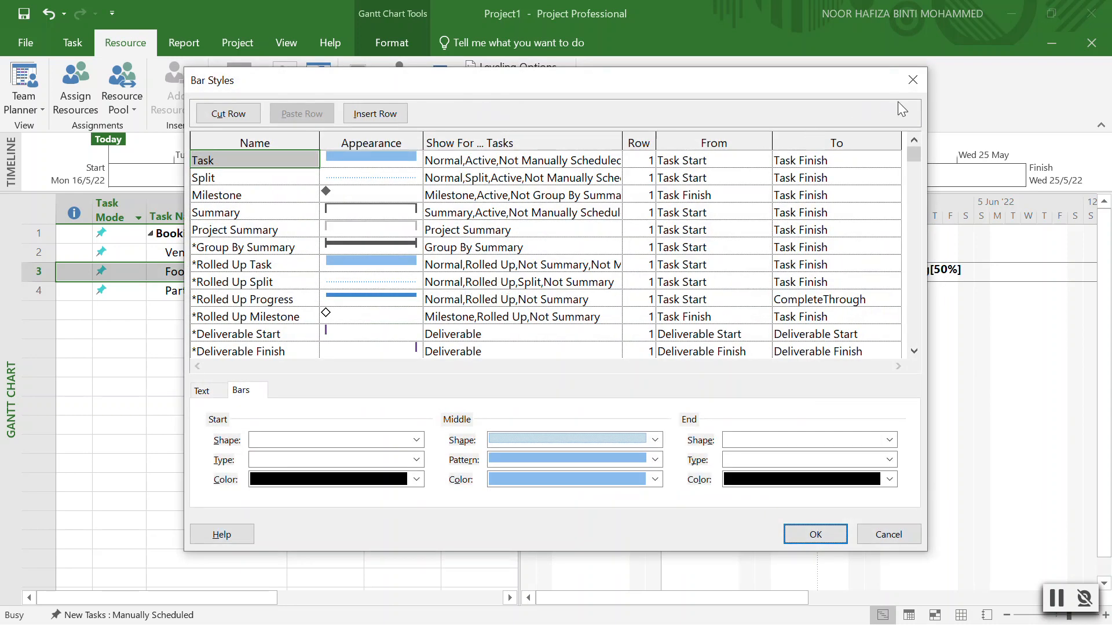
{"action": "left_click", "coordinate": [914, 79]}
Restore Angah and Alang to full 100% units on Food and Beverages.
{"action": "left_click", "coordinate": [249, 274]}
{"action": "double_click", "coordinate": [249, 274]}
{"action": "left_click", "coordinate": [662, 239]}
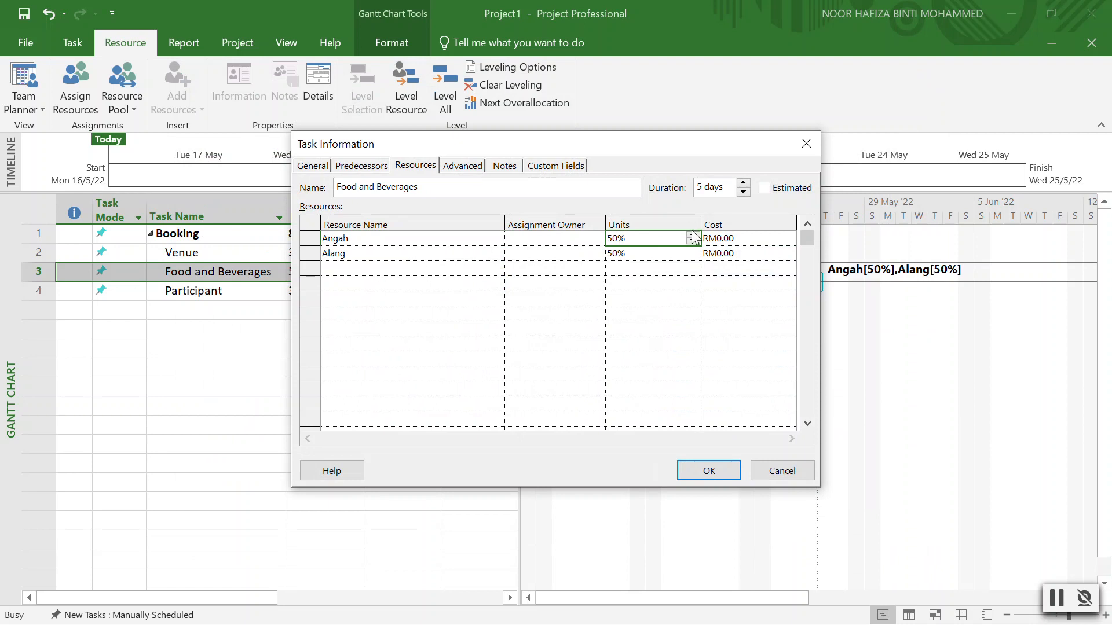
{"action": "left_click", "coordinate": [690, 235]}
{"action": "left_click", "coordinate": [693, 242]}
{"action": "left_click", "coordinate": [692, 253]}
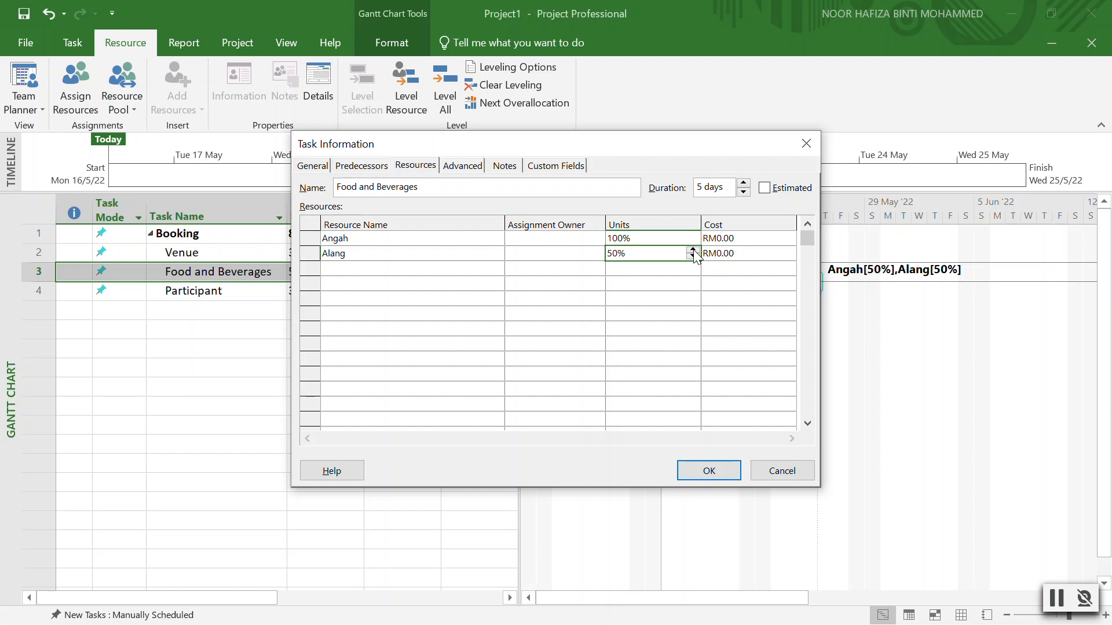
{"action": "left_click", "coordinate": [703, 473]}
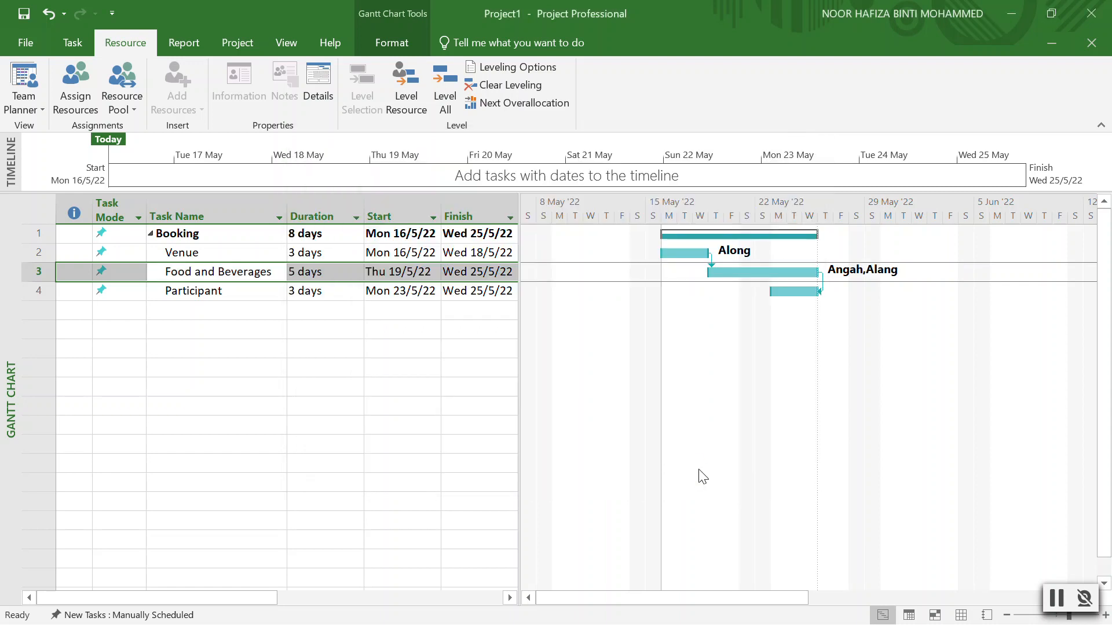
Assign Achik to the Participant task at 100%.
{"action": "double_click", "coordinate": [220, 293]}
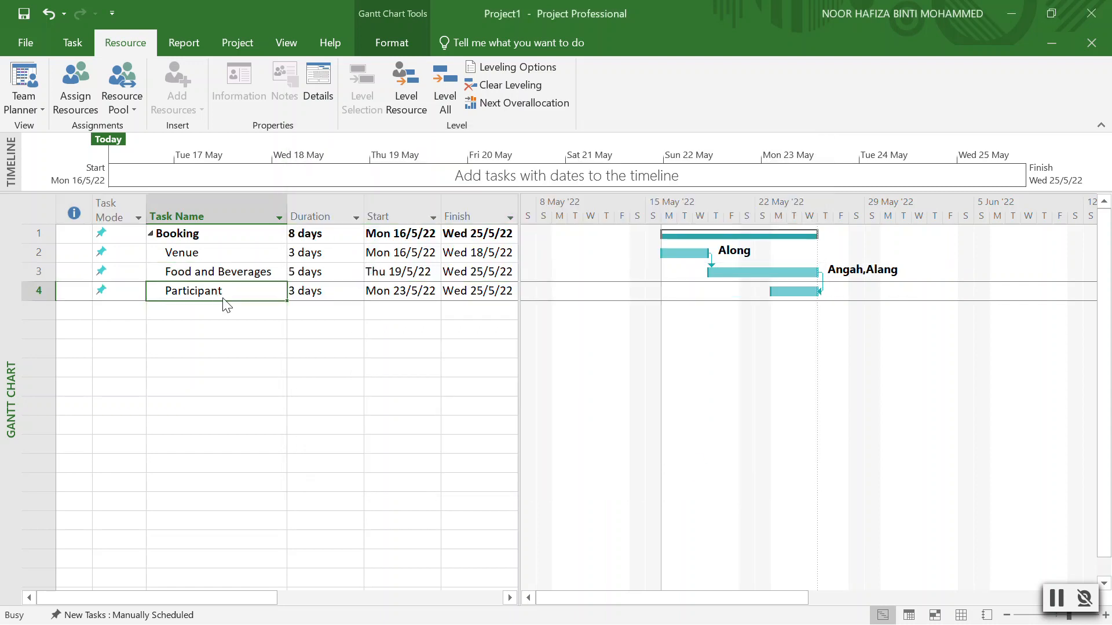
{"action": "left_click", "coordinate": [497, 239]}
{"action": "left_click", "coordinate": [496, 239]}
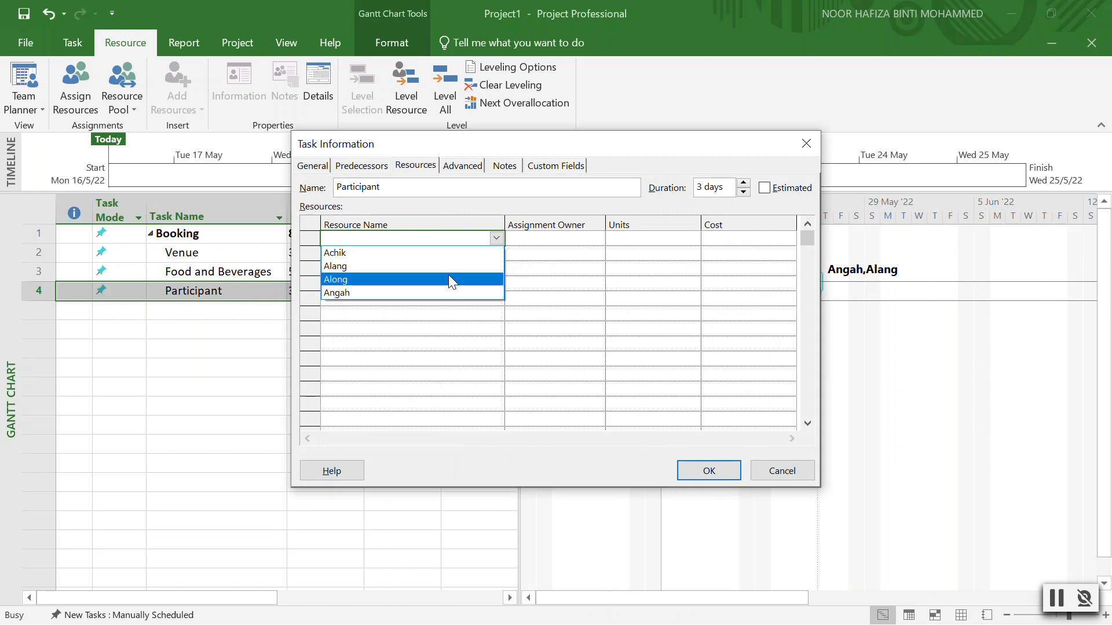
{"action": "left_click", "coordinate": [430, 252]}
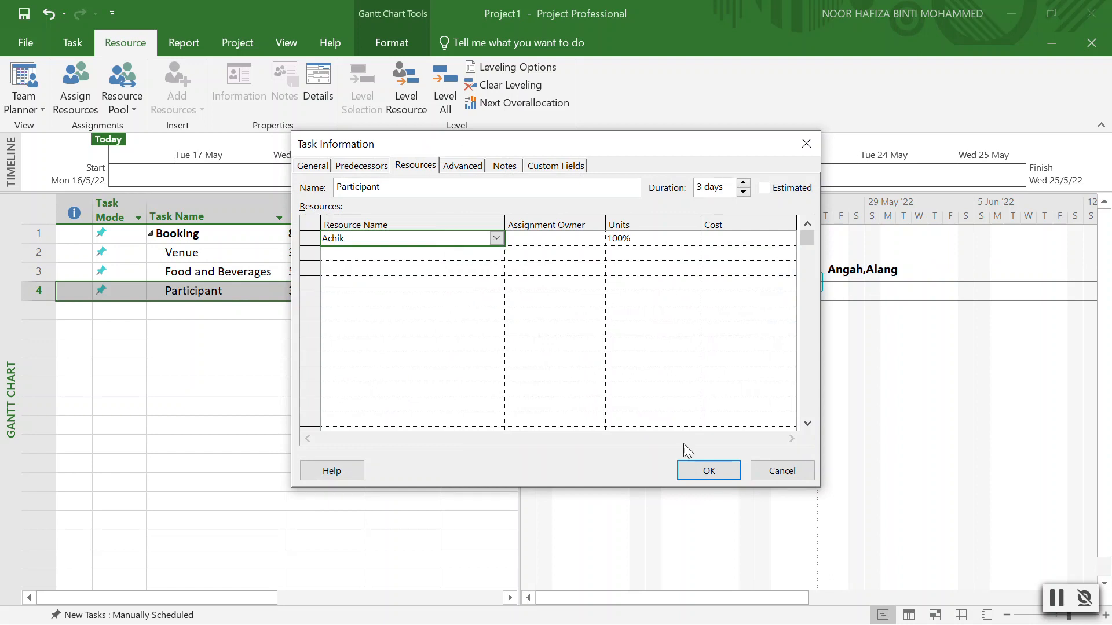
{"action": "left_click", "coordinate": [709, 471]}
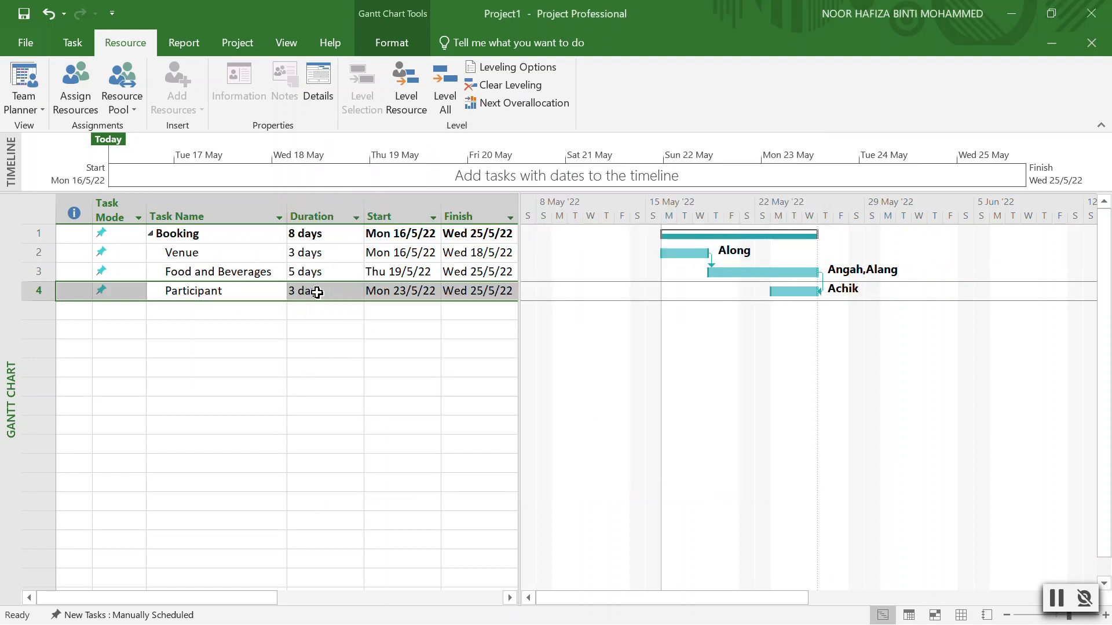
{"action": "left_click", "coordinate": [153, 311]}
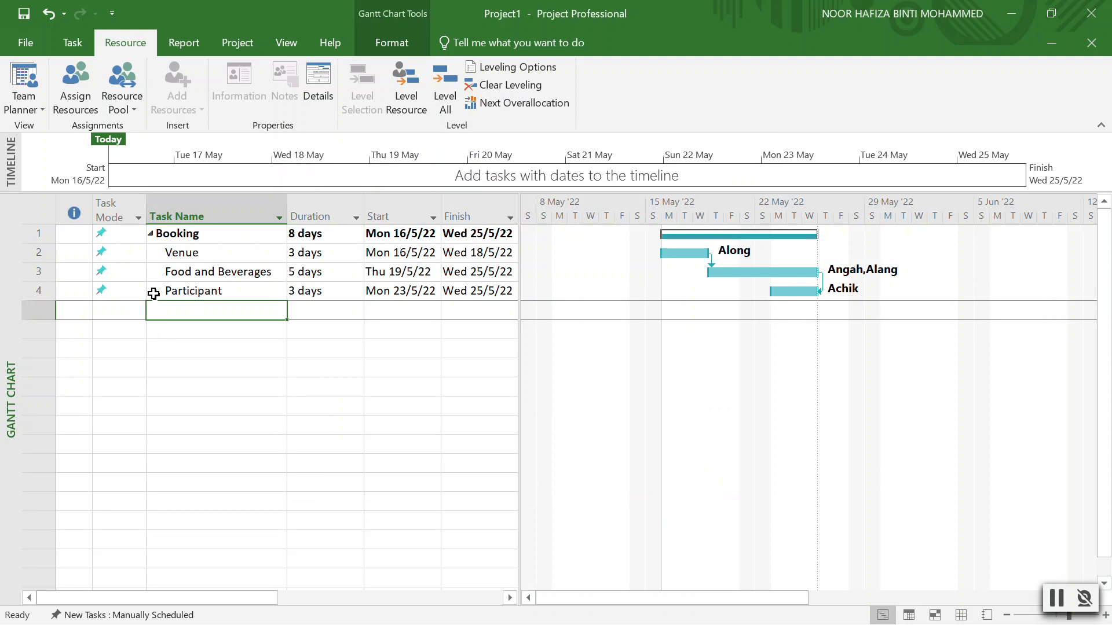
Insert a new summary task with a subtask and give it a 5-day duration.
{"action": "left_click", "coordinate": [75, 45]}
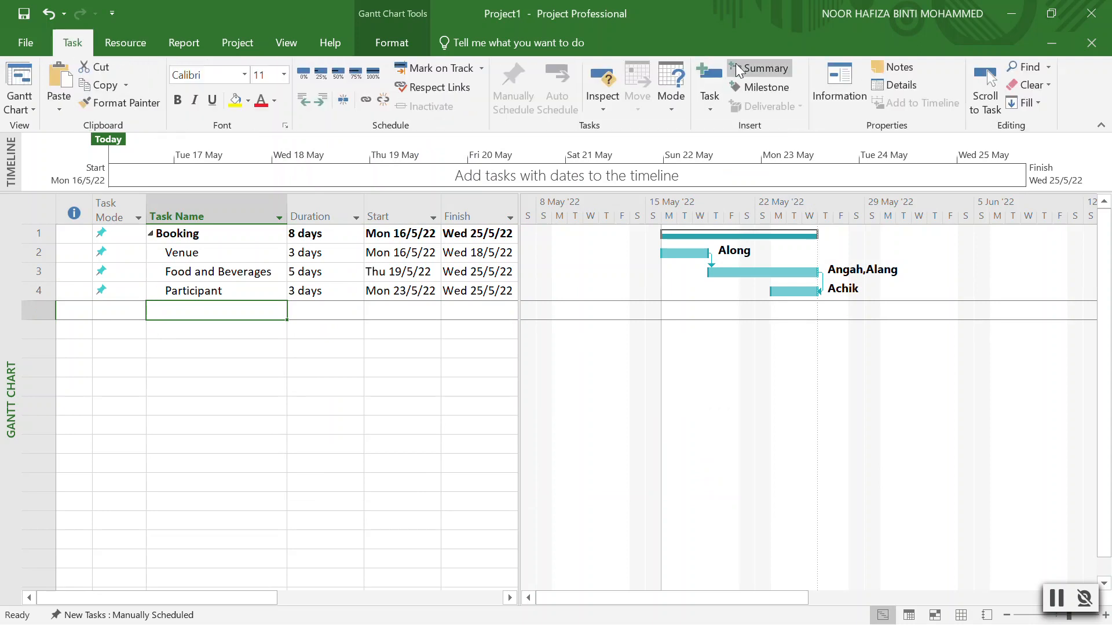
{"action": "left_click", "coordinate": [738, 70]}
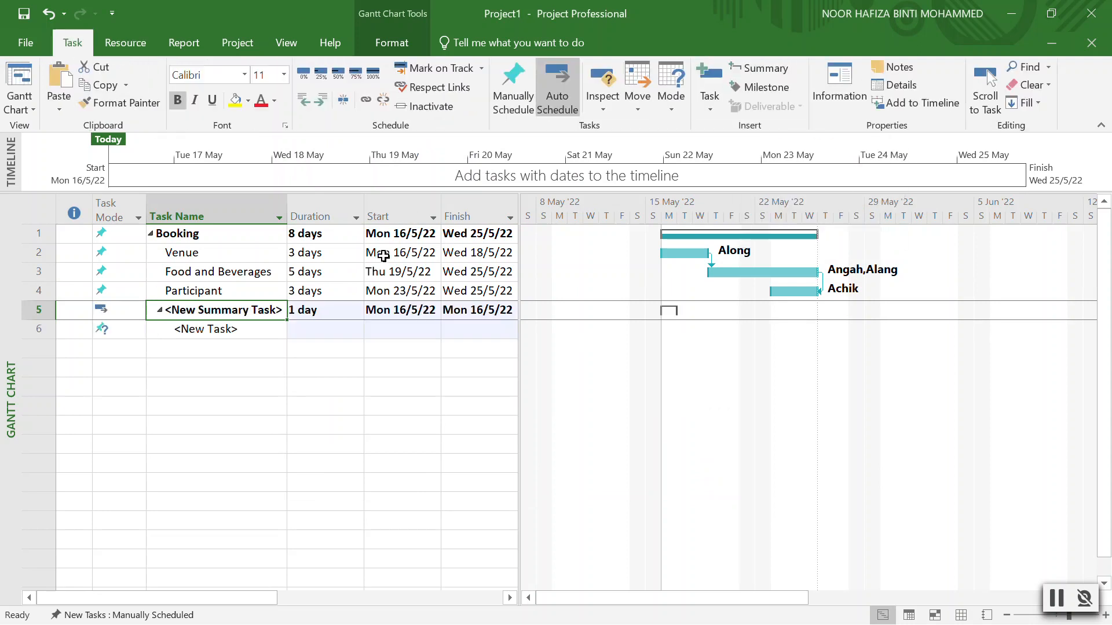
{"action": "left_click", "coordinate": [329, 312]}
{"action": "left_click", "coordinate": [356, 306]}
{"action": "left_click", "coordinate": [356, 307]}
{"action": "left_click", "coordinate": [356, 306]}
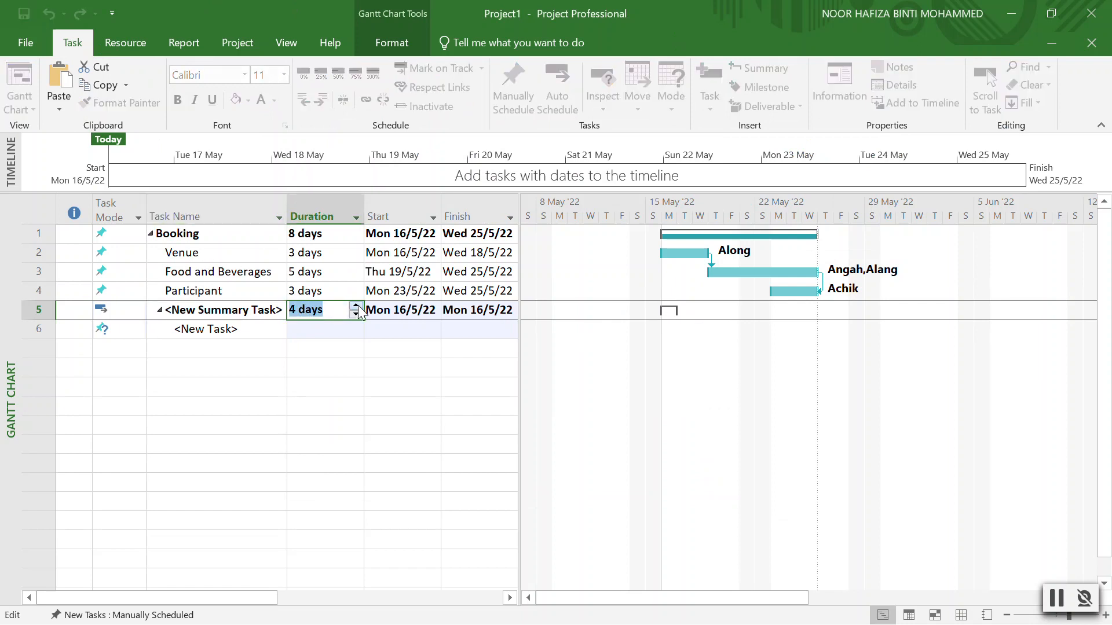
{"action": "left_click", "coordinate": [356, 316]}
{"action": "left_click", "coordinate": [231, 315]}
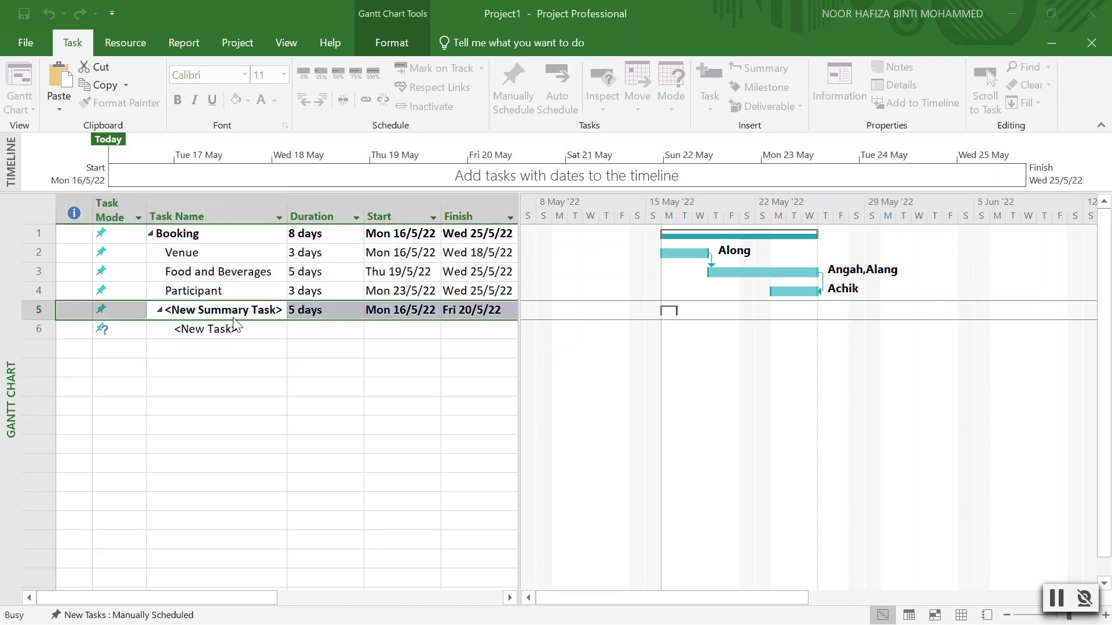
Rename the summary task Promotion and outdent it to the top level beside Booking.
{"action": "left_click", "coordinate": [458, 192]}
{"action": "double_click", "coordinate": [457, 192]}
{"action": "key", "text": "BackSpace"}
{"action": "key", "text": "BackSpace"}
{"action": "key", "text": "BackSpace"}
{"action": "key", "text": "BackSpace"}
{"action": "key", "text": "BackSpace"}
{"action": "key", "text": "BackSpace"}
{"action": "key", "text": "BackSpace"}
{"action": "key", "text": "BackSpace"}
{"action": "key", "text": "BackSpace"}
{"action": "key", "text": "BackSpace"}
{"action": "key", "text": "BackSpace"}
{"action": "key", "text": "BackSpace"}
{"action": "key", "text": "BackSpace"}
{"action": "key", "text": "BackSpace"}
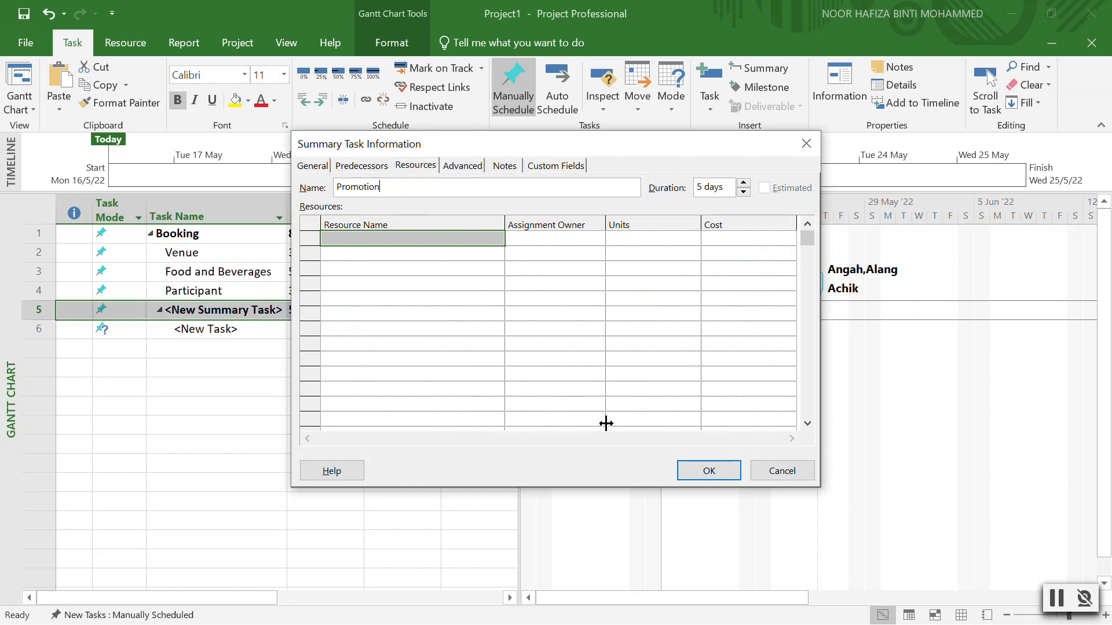
{"action": "left_click", "coordinate": [702, 469]}
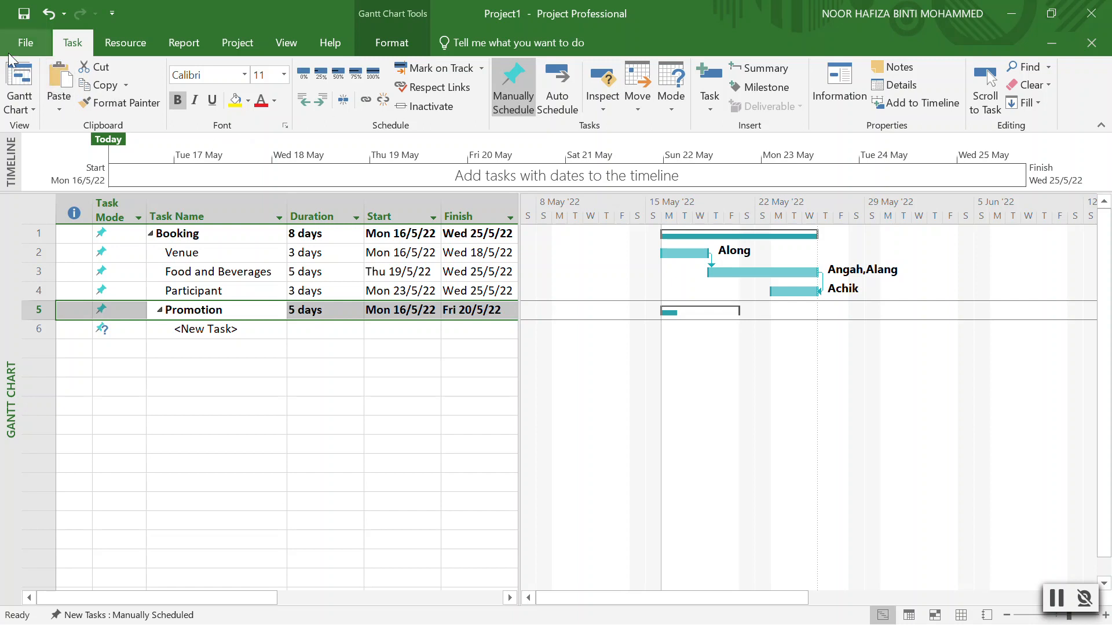
{"action": "left_click", "coordinate": [282, 444]}
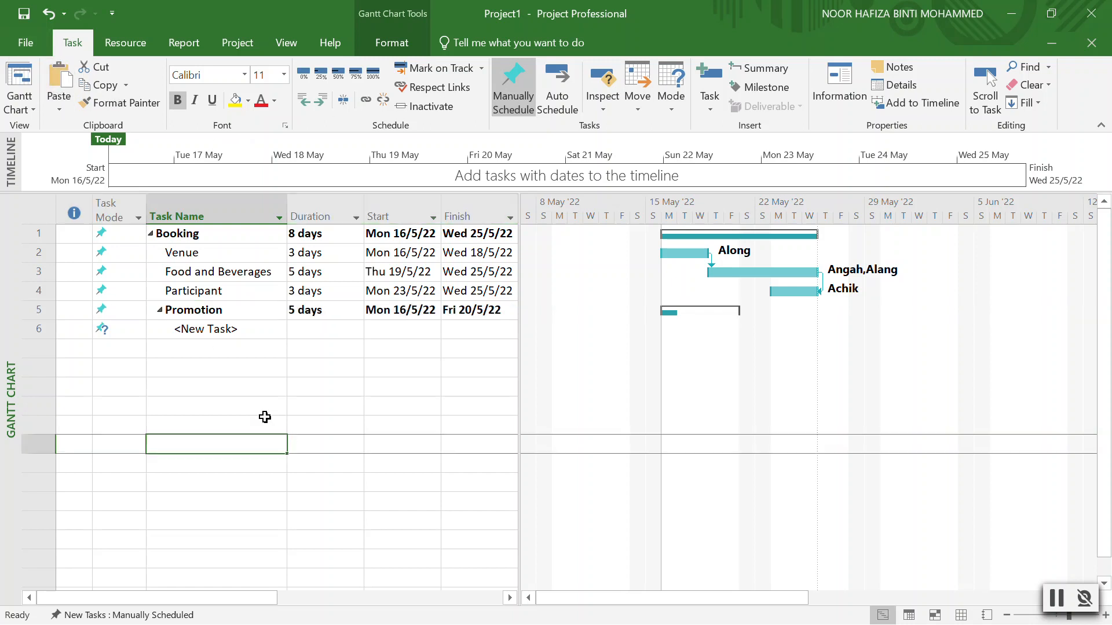
{"action": "left_click", "coordinate": [191, 309]}
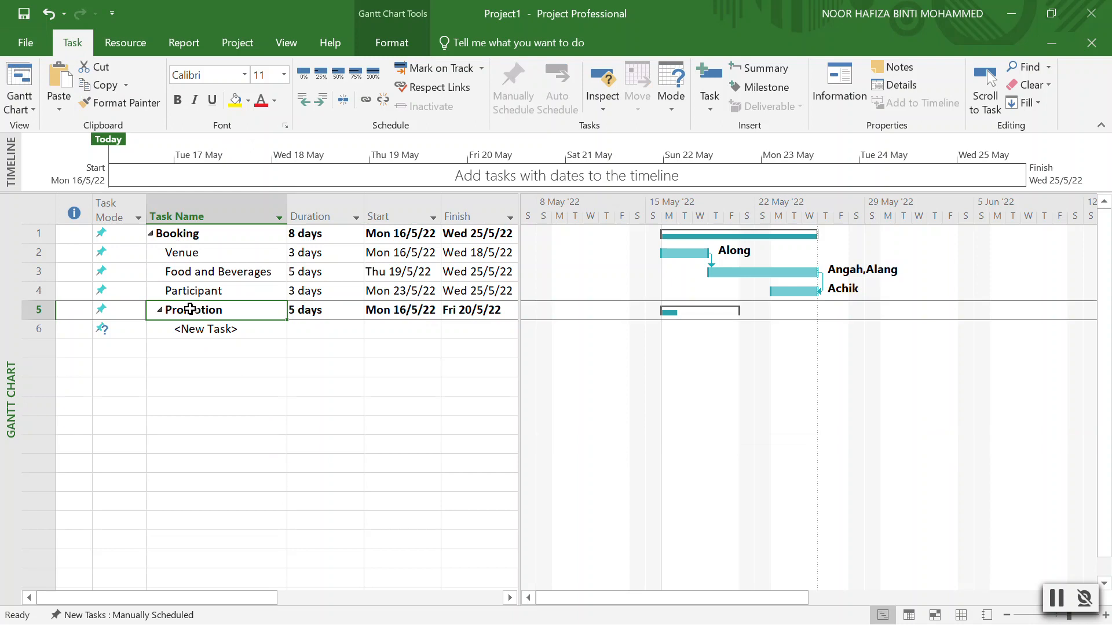
{"action": "left_click", "coordinate": [302, 102]}
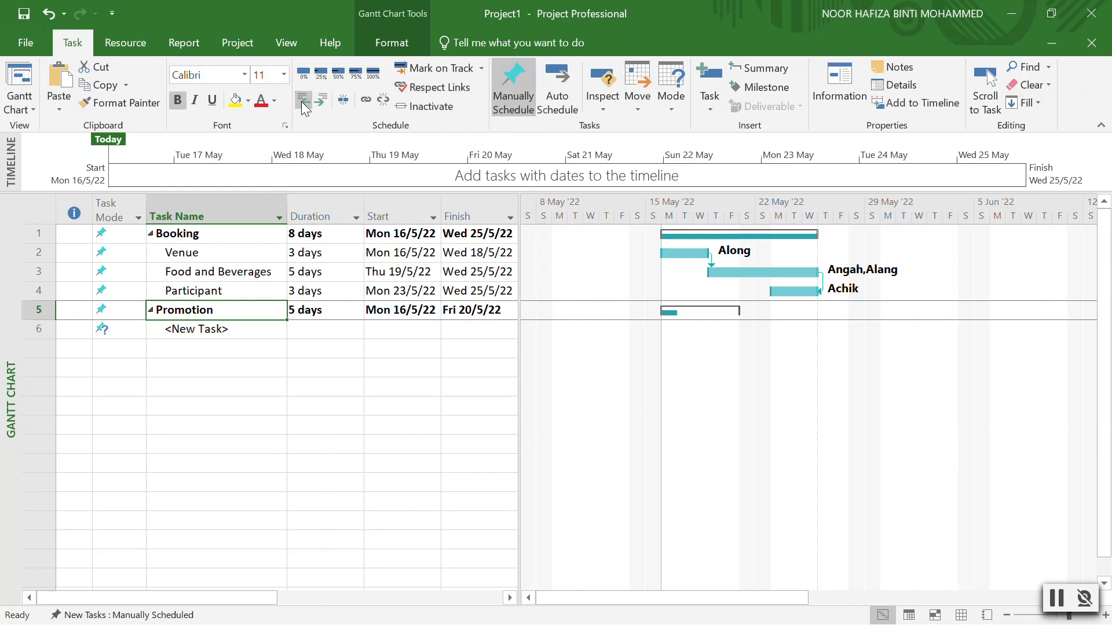
Name Promotion's subtask Social Media and enter Hands-on as the next task in row 7.
{"action": "left_click", "coordinate": [219, 328]}
{"action": "double_click", "coordinate": [217, 326]}
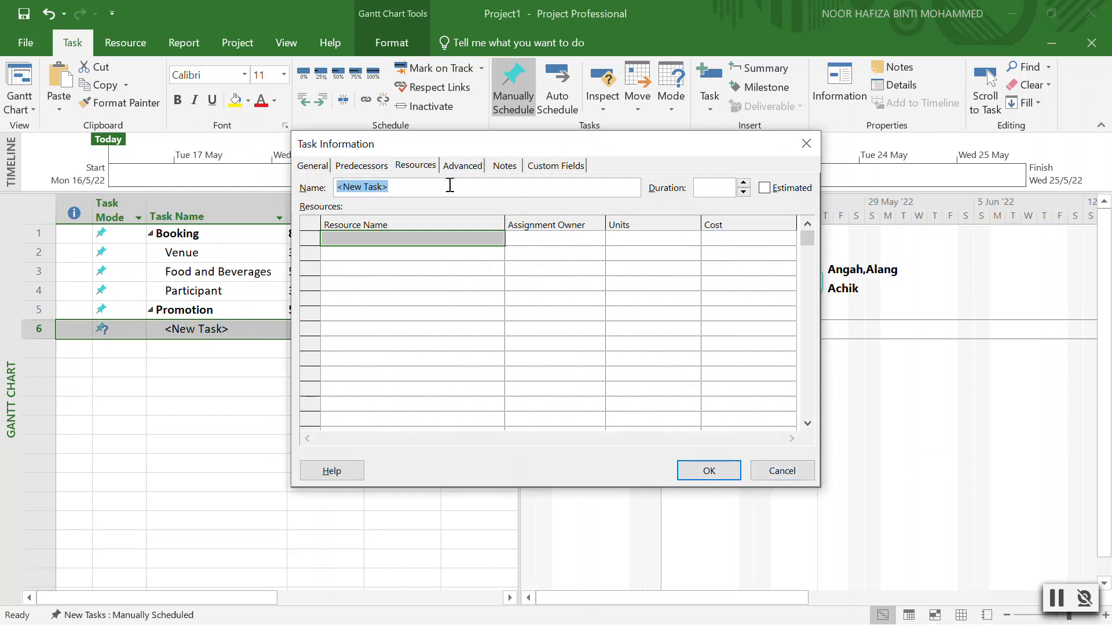
{"action": "type", "text": "Social Media"}
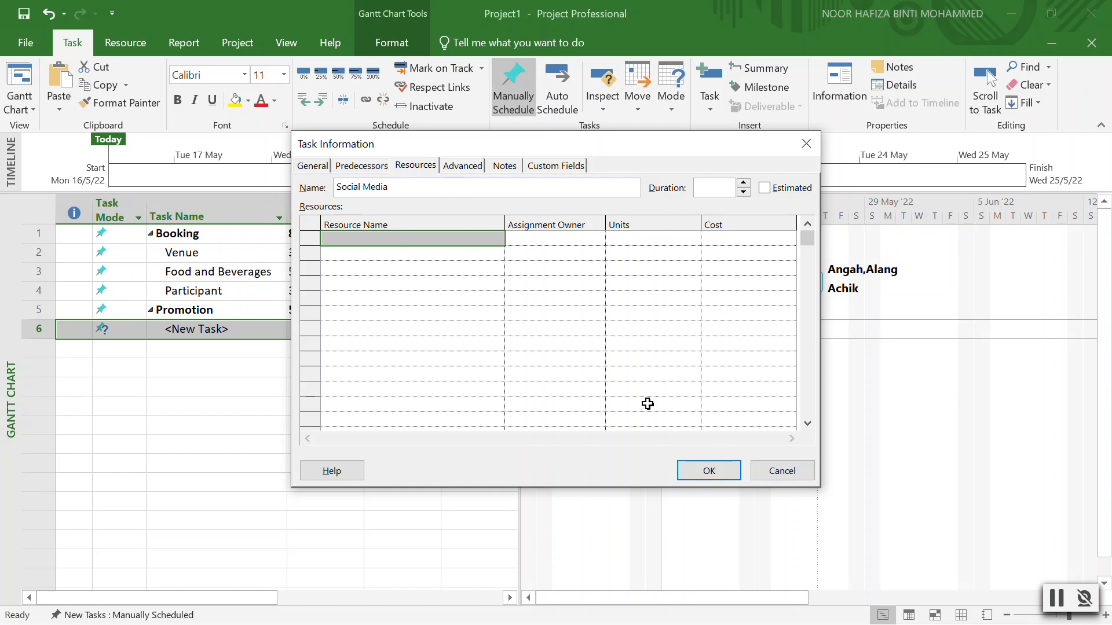
{"action": "left_click", "coordinate": [712, 471]}
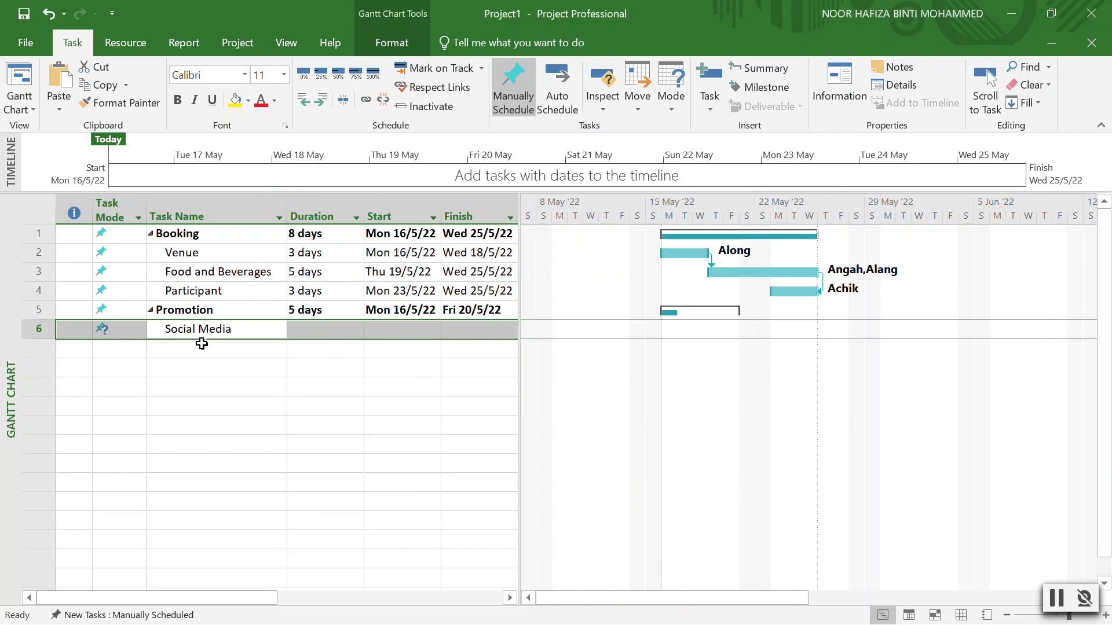
{"action": "left_click", "coordinate": [201, 346]}
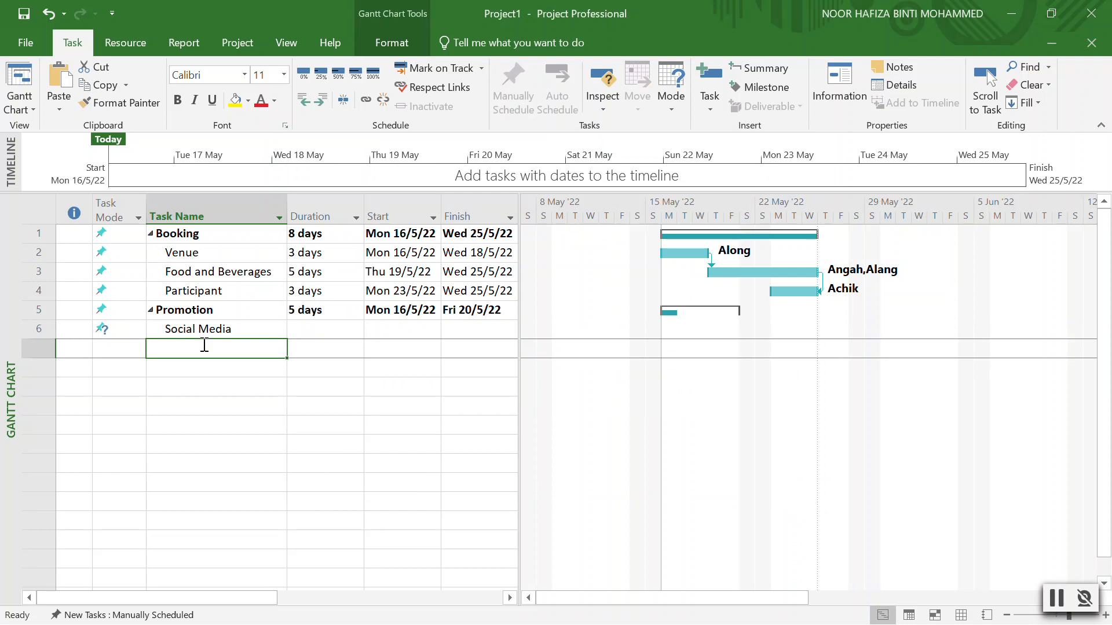
{"action": "type", "text": "Han"}
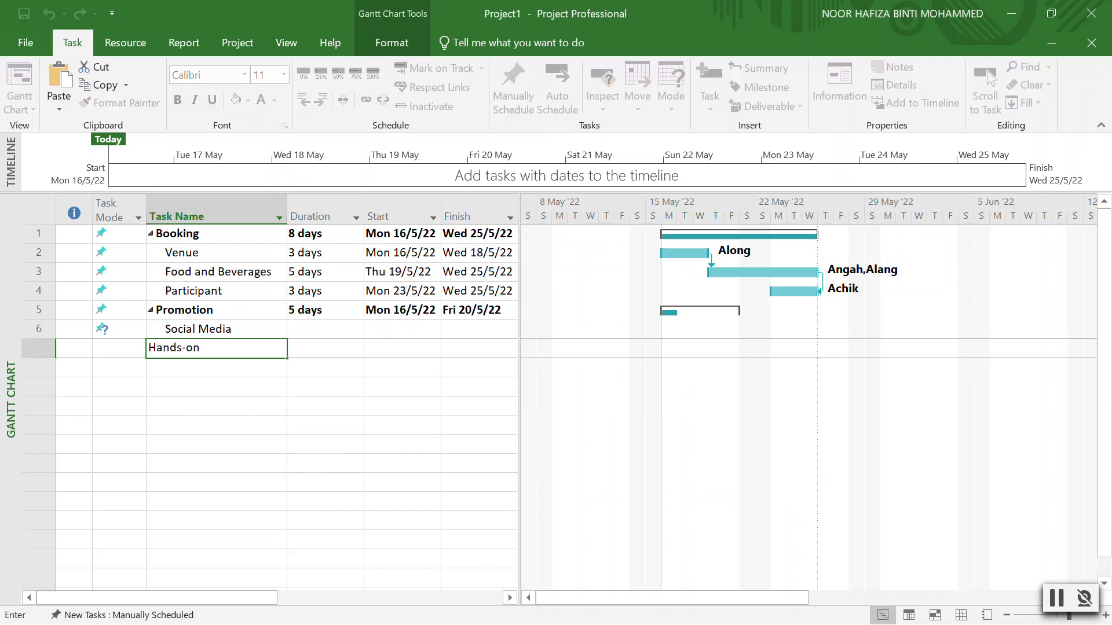
{"action": "type", "text": "ds-on"}
Give Social Media a 5-day duration and Hands-on a 3-day duration.
{"action": "left_click", "coordinate": [333, 330]}
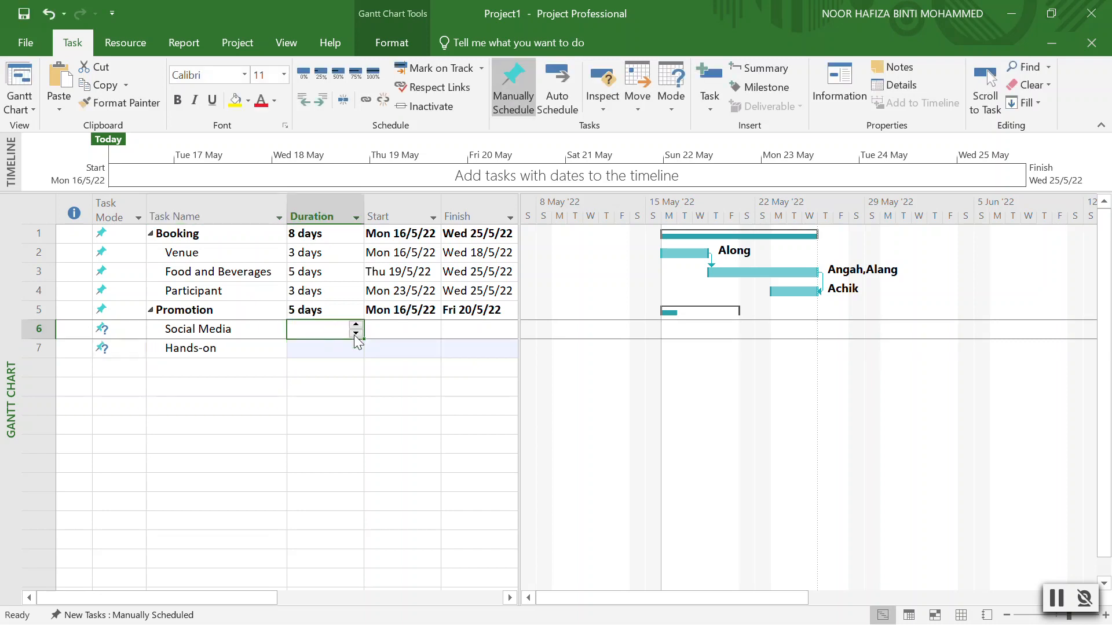
{"action": "left_click", "coordinate": [356, 324]}
{"action": "left_click", "coordinate": [355, 324]}
{"action": "left_click", "coordinate": [356, 324]}
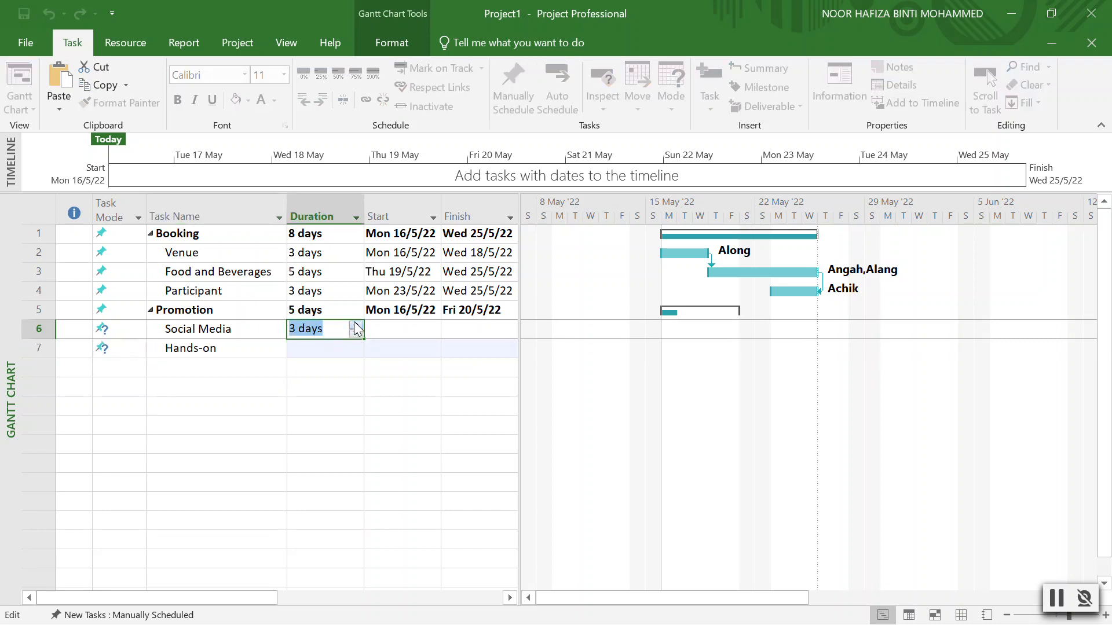
{"action": "left_click", "coordinate": [348, 342]}
{"action": "left_click", "coordinate": [356, 344]}
{"action": "left_click", "coordinate": [356, 343]}
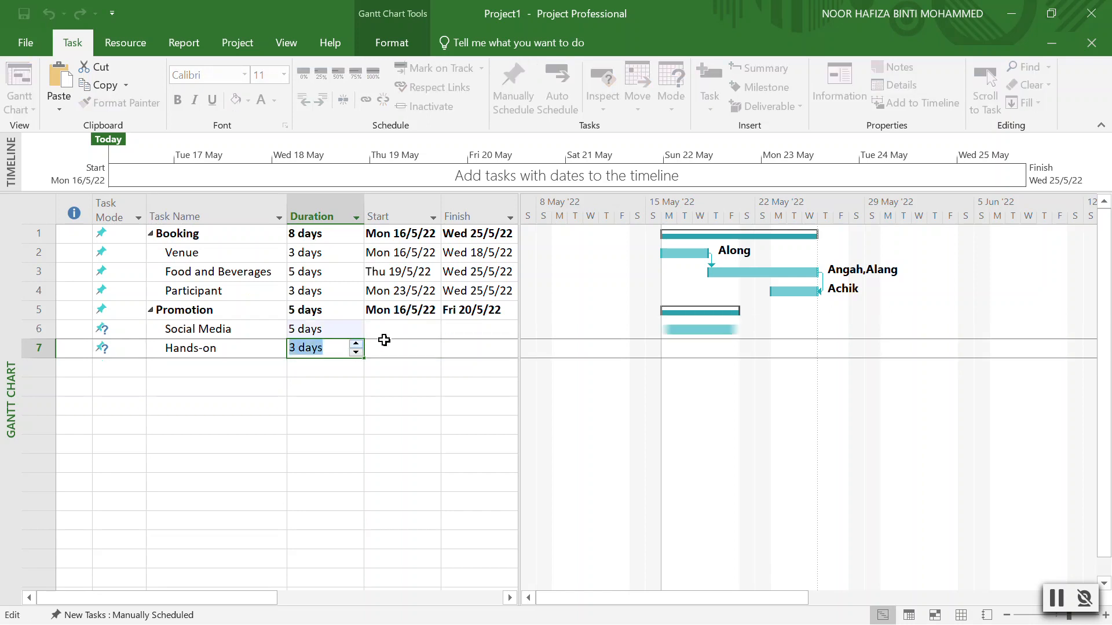
{"action": "left_click", "coordinate": [402, 347]}
Set Social Media to start Mon 16/5/22 and link Hands-on to follow it.
{"action": "left_click", "coordinate": [428, 327]}
{"action": "left_click", "coordinate": [428, 327]}
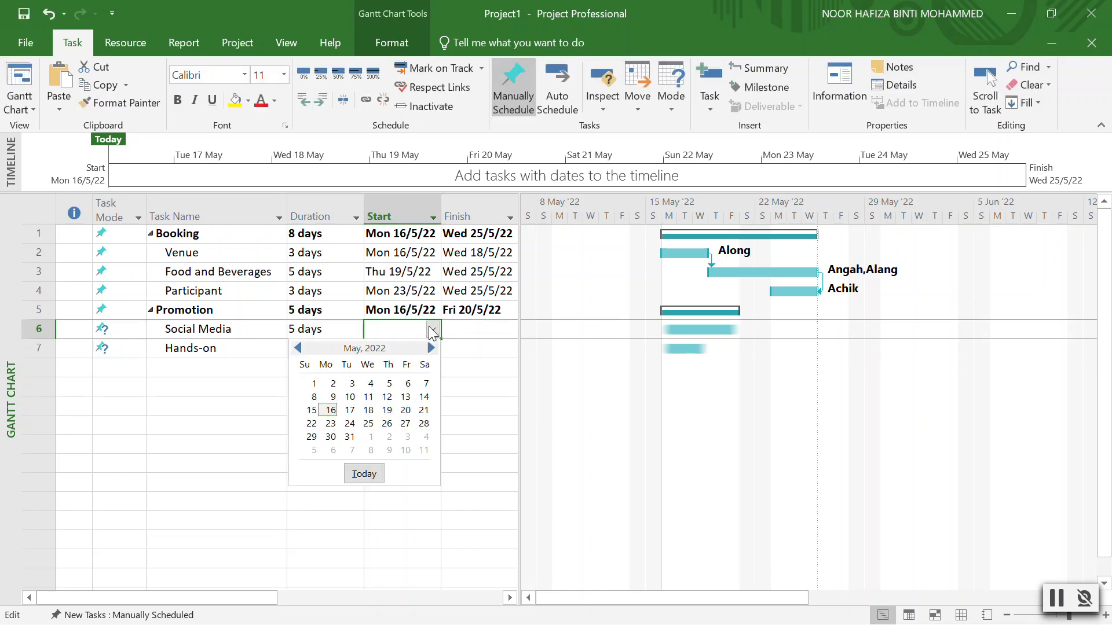
{"action": "left_click", "coordinate": [432, 328]}
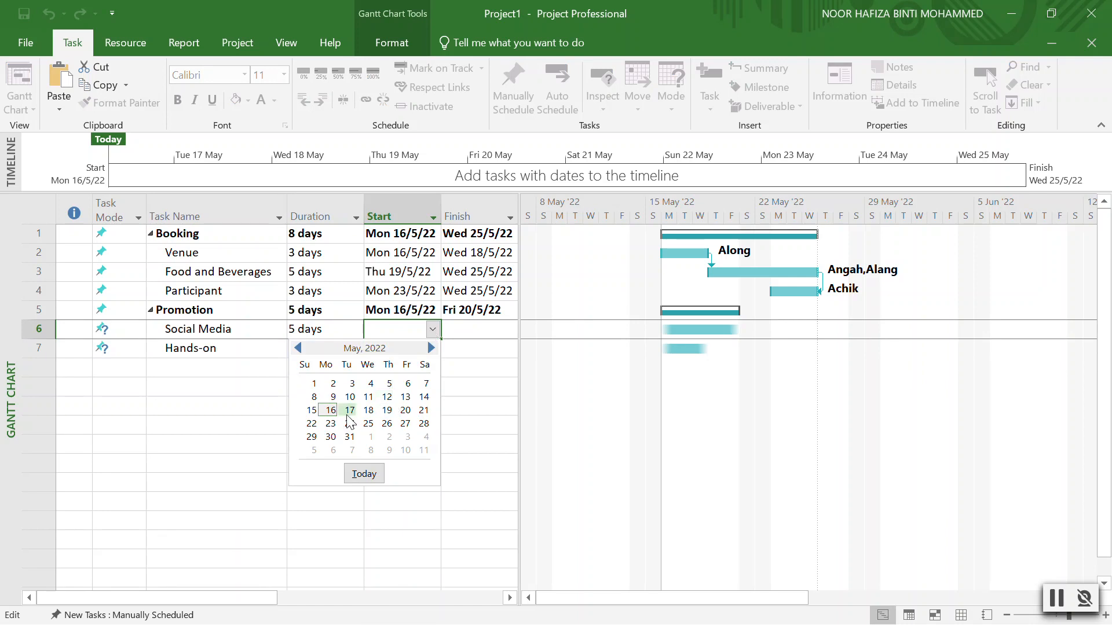
{"action": "left_click", "coordinate": [331, 410]}
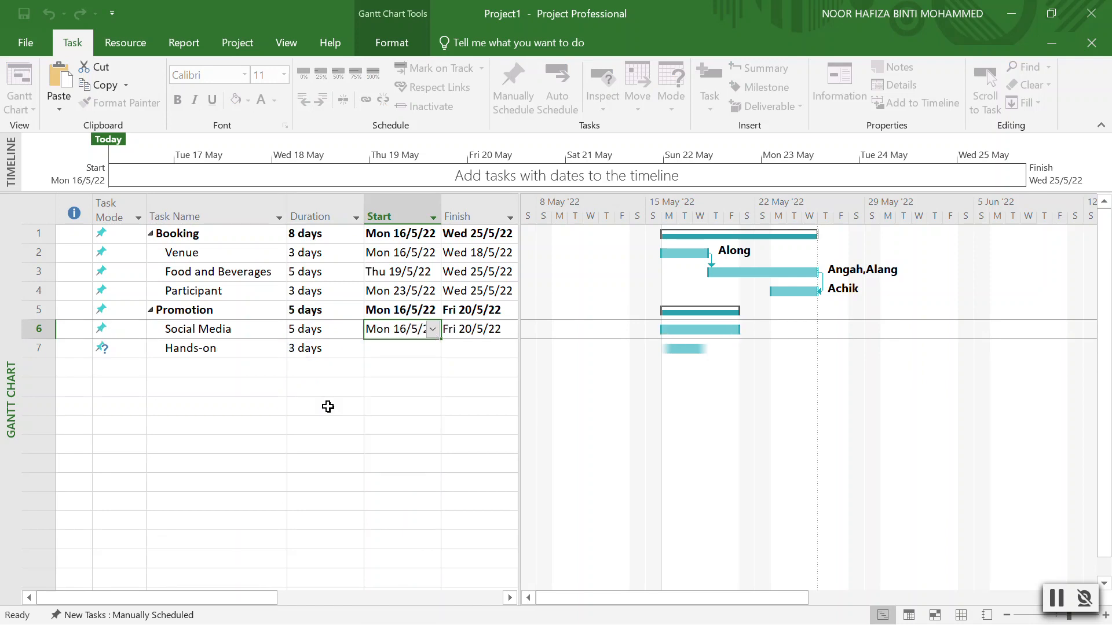
{"action": "left_click", "coordinate": [431, 329]}
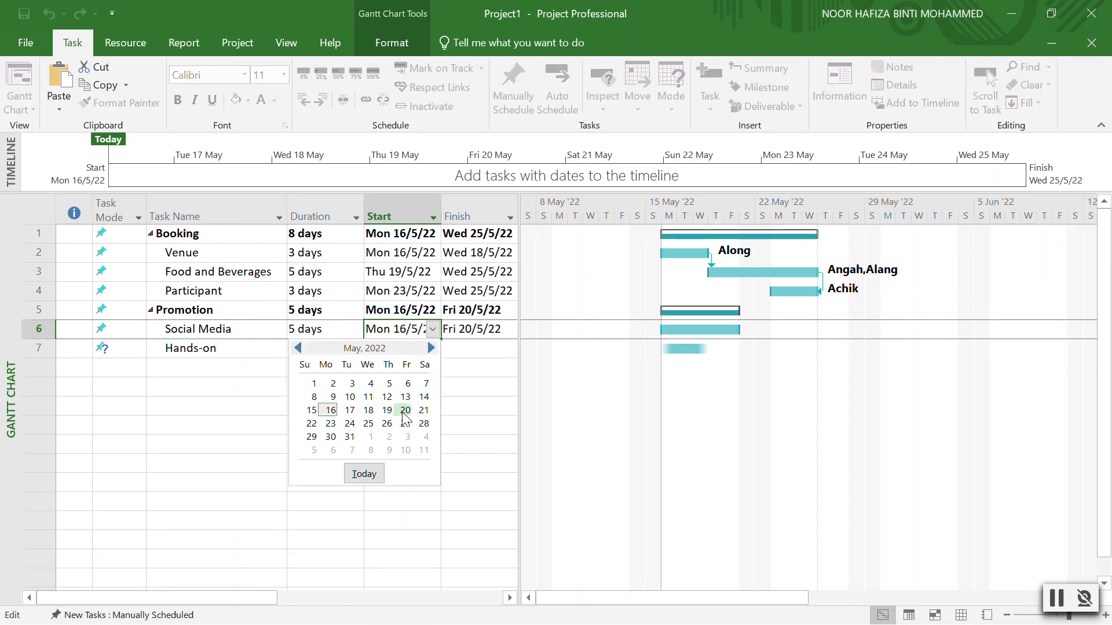
{"action": "left_click", "coordinate": [420, 411]}
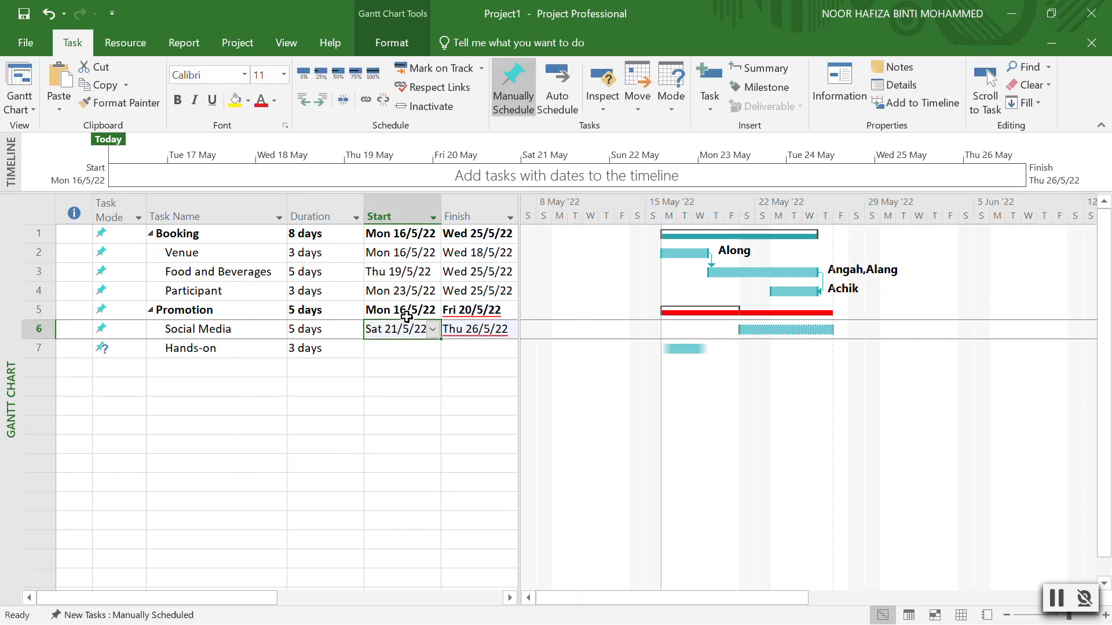
{"action": "left_click", "coordinate": [431, 334]}
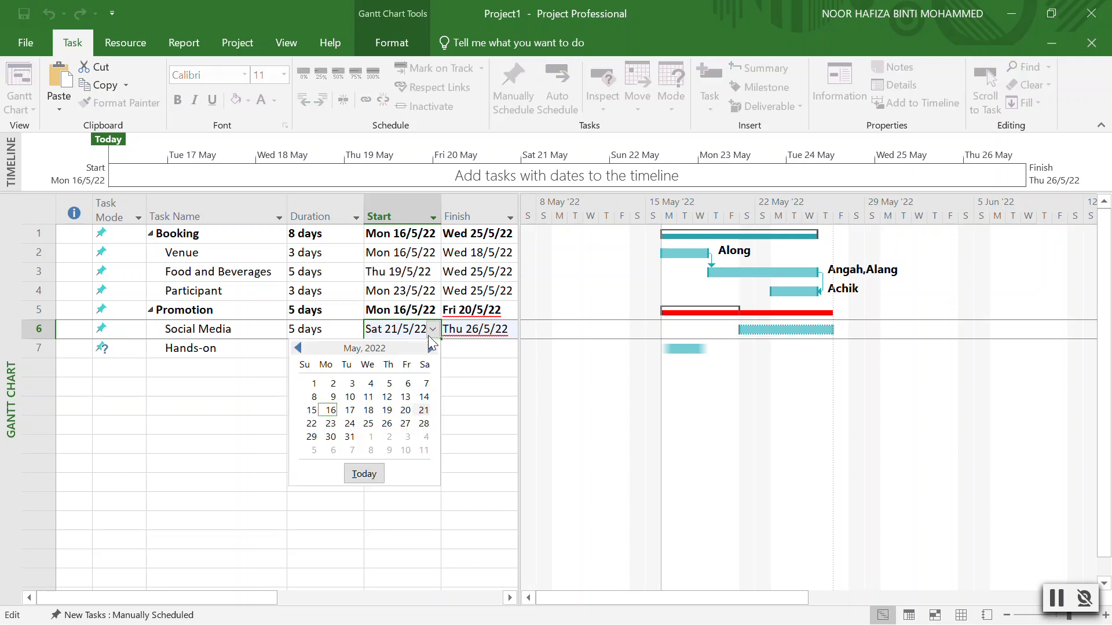
{"action": "left_click", "coordinate": [328, 412]}
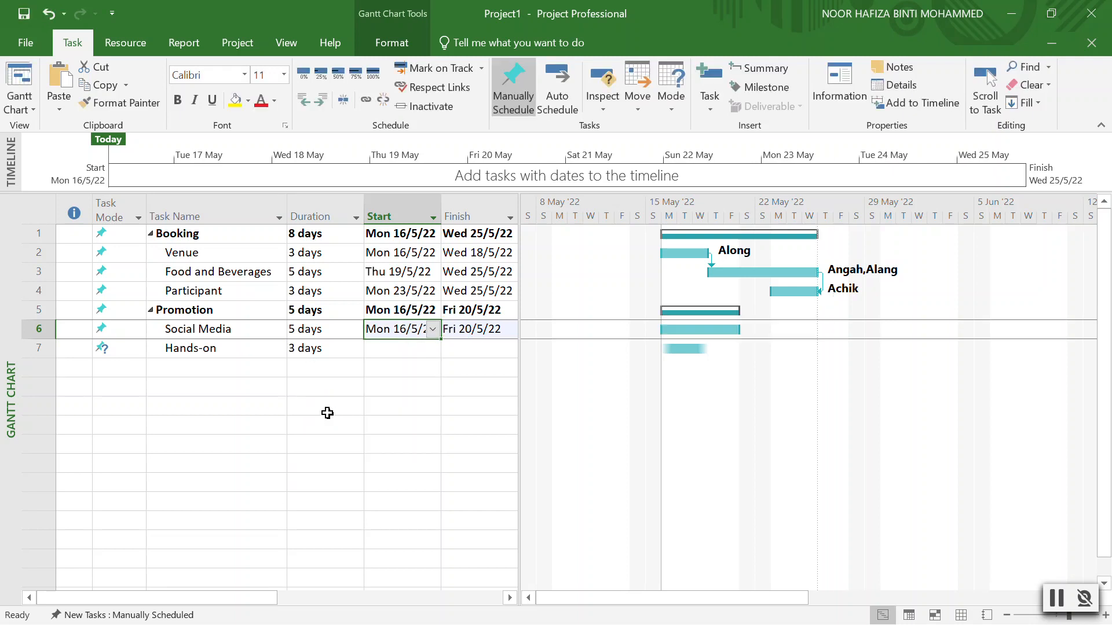
{"action": "left_click", "coordinate": [405, 347]}
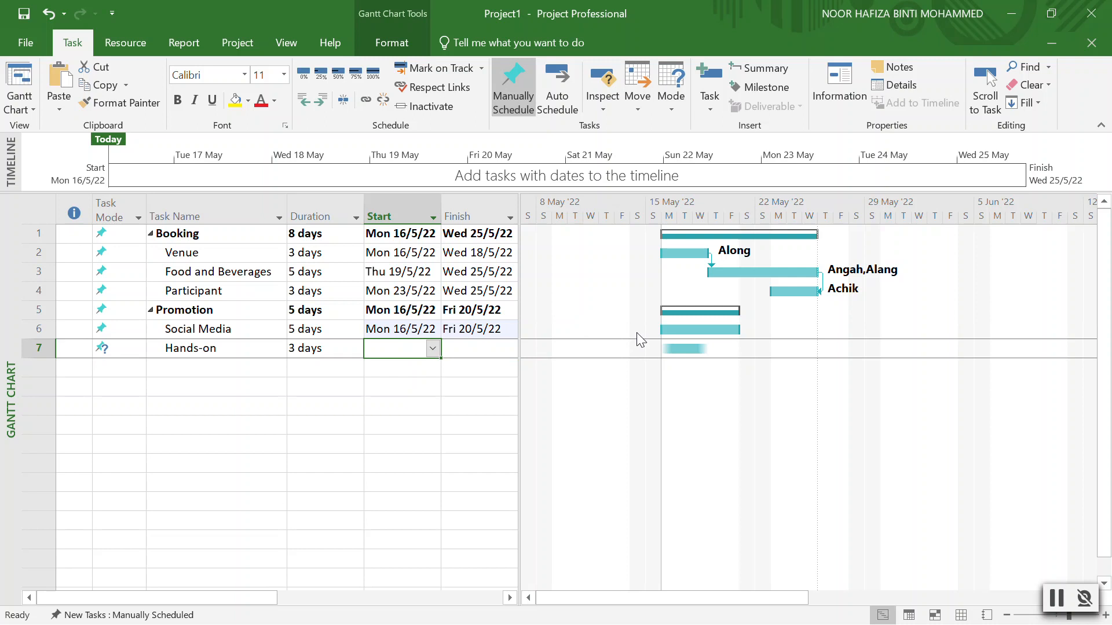
{"action": "left_click_drag", "start_coordinate": [699, 330], "coordinate": [697, 349]}
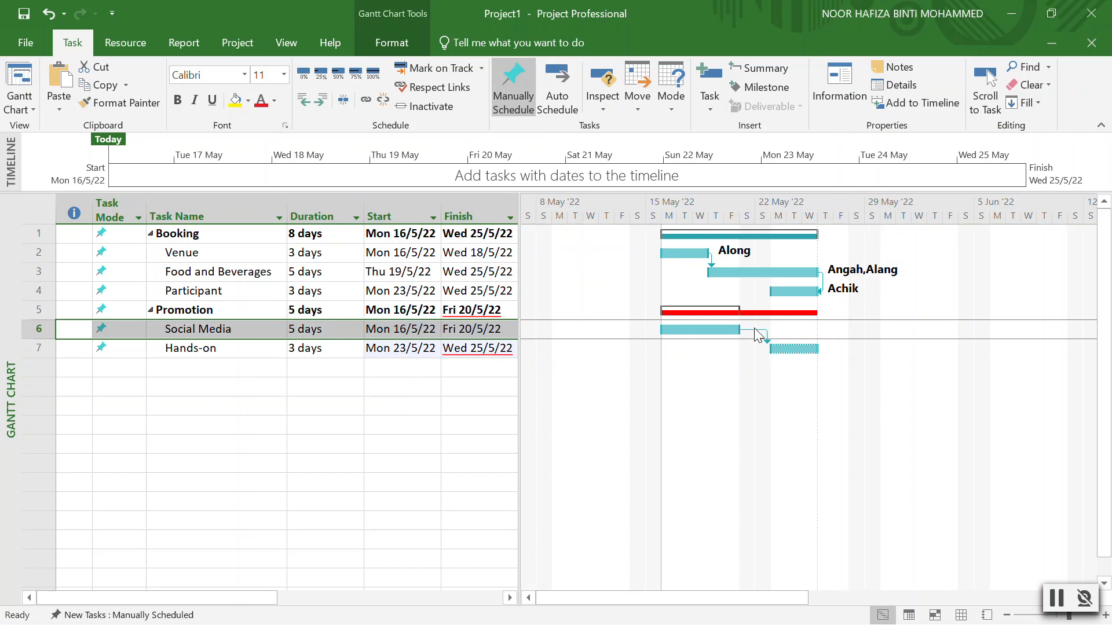
Change Hands-on's link to Social Media to Start-to-Start, running Mon 16/5/22 to Wed 18/5/22.
{"action": "double_click", "coordinate": [251, 350]}
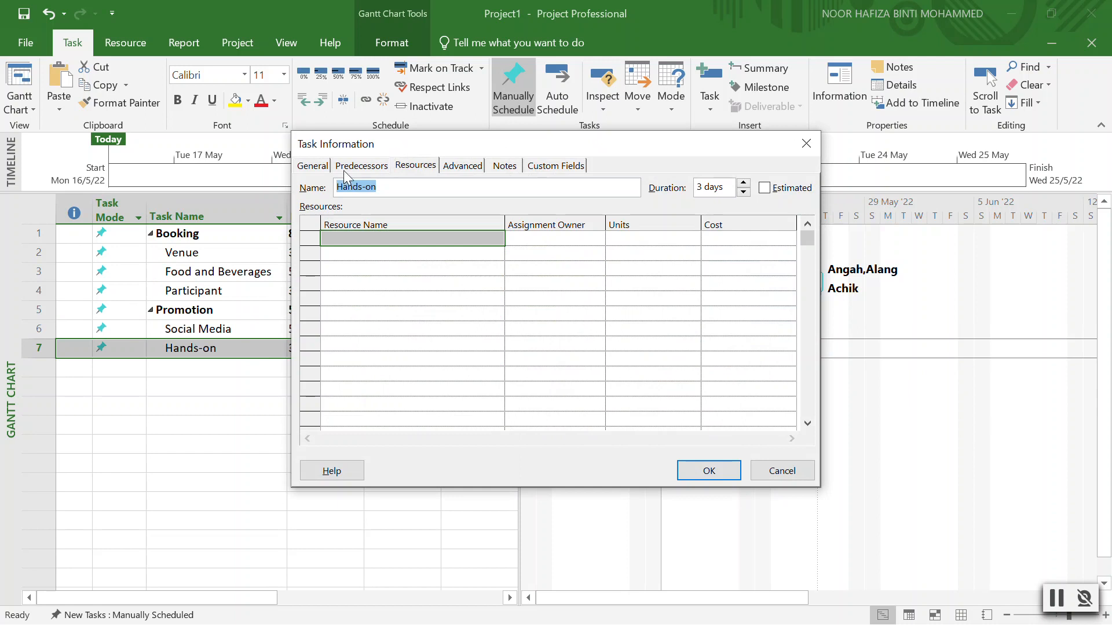
{"action": "left_click", "coordinate": [346, 172]}
{"action": "left_click", "coordinate": [728, 240]}
{"action": "left_click", "coordinate": [729, 240]}
{"action": "left_click", "coordinate": [729, 241]}
{"action": "left_click", "coordinate": [729, 241]}
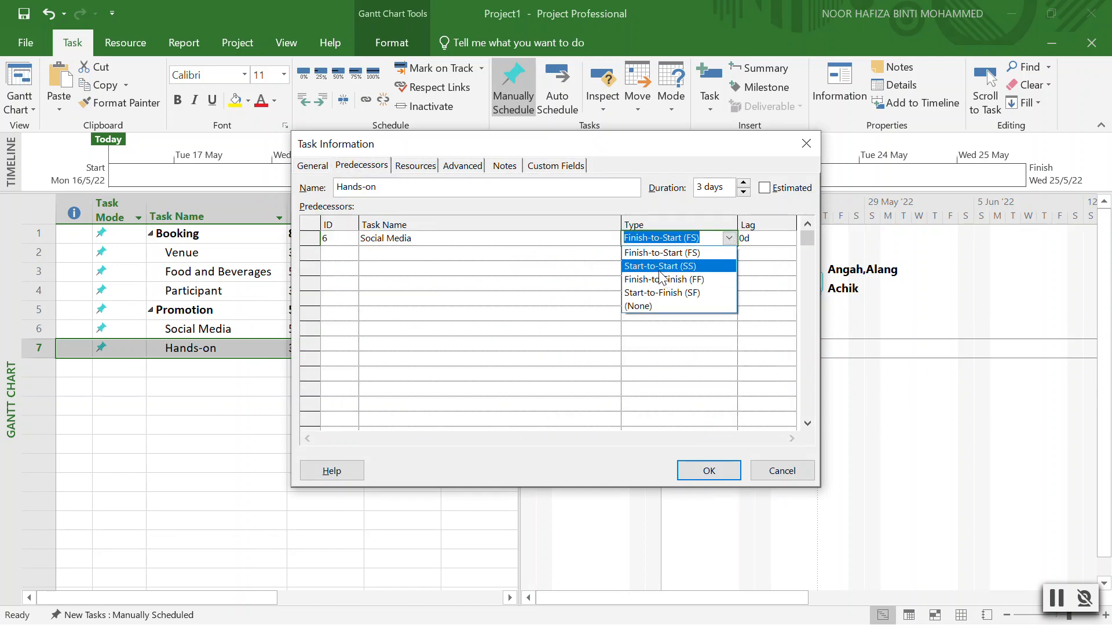
{"action": "left_click", "coordinate": [660, 263]}
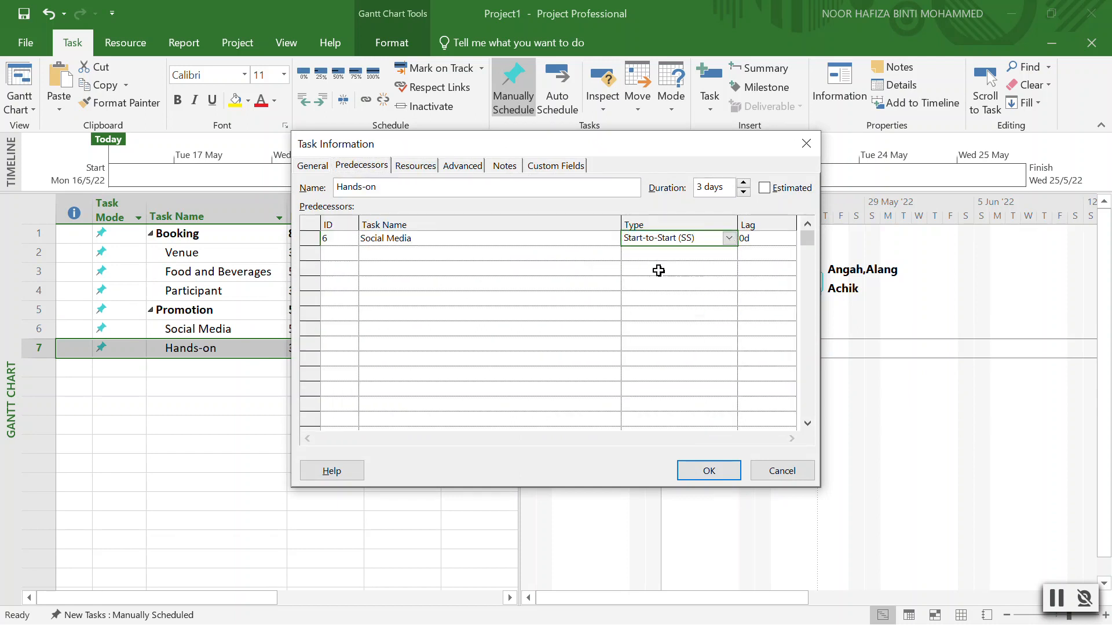
{"action": "left_click", "coordinate": [715, 469]}
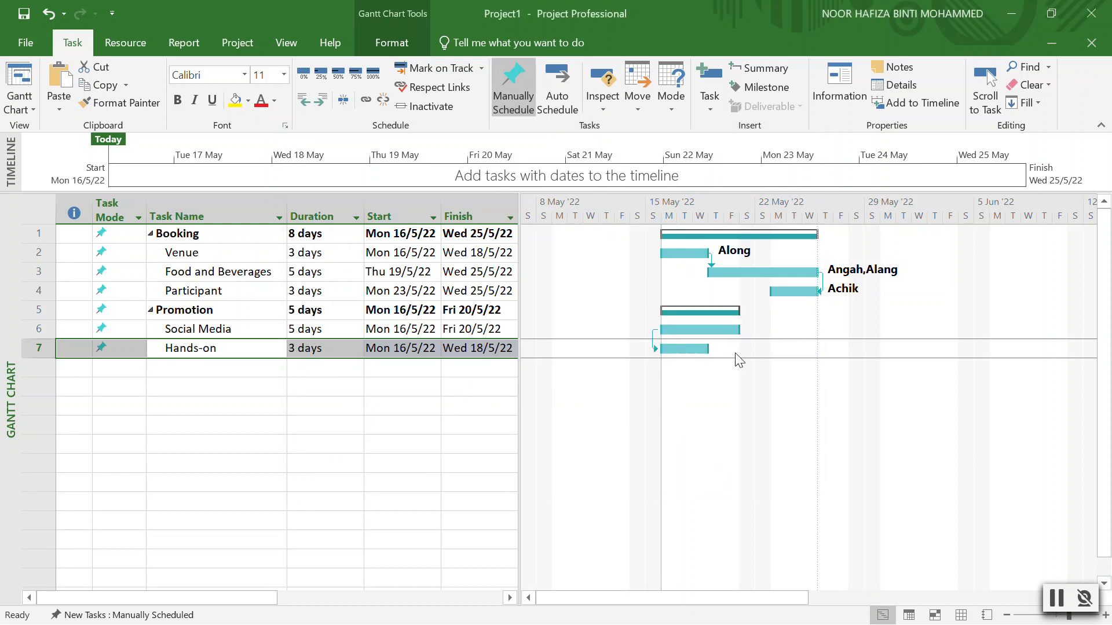
{"action": "left_click", "coordinate": [228, 329]}
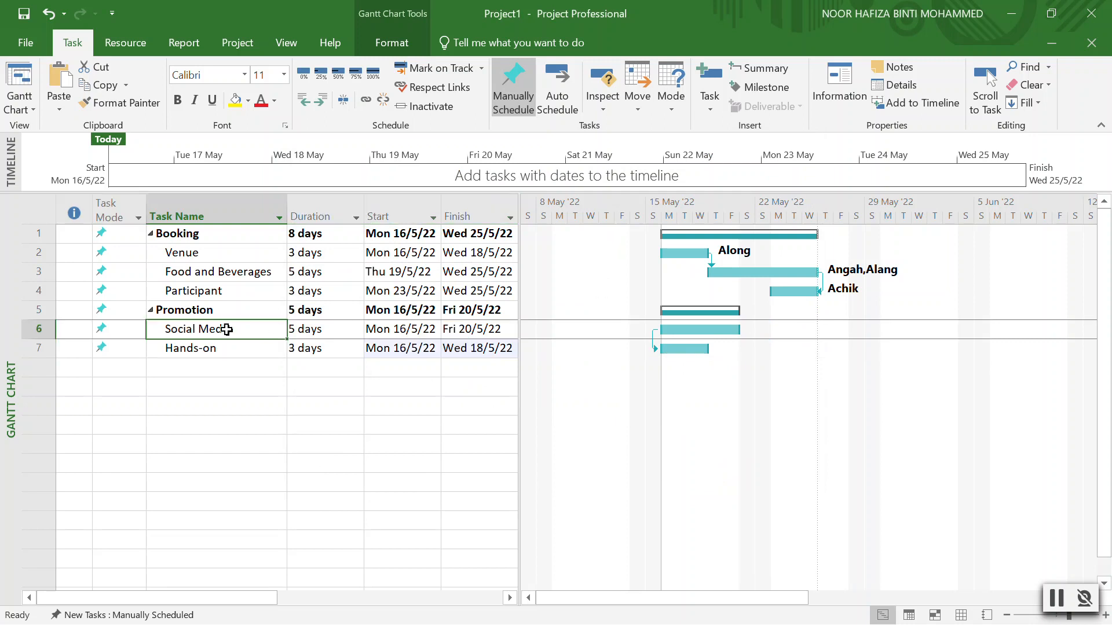
Assign Along to the Social Media task at 100%, leaving Hands-on unassigned.
{"action": "double_click", "coordinate": [228, 329]}
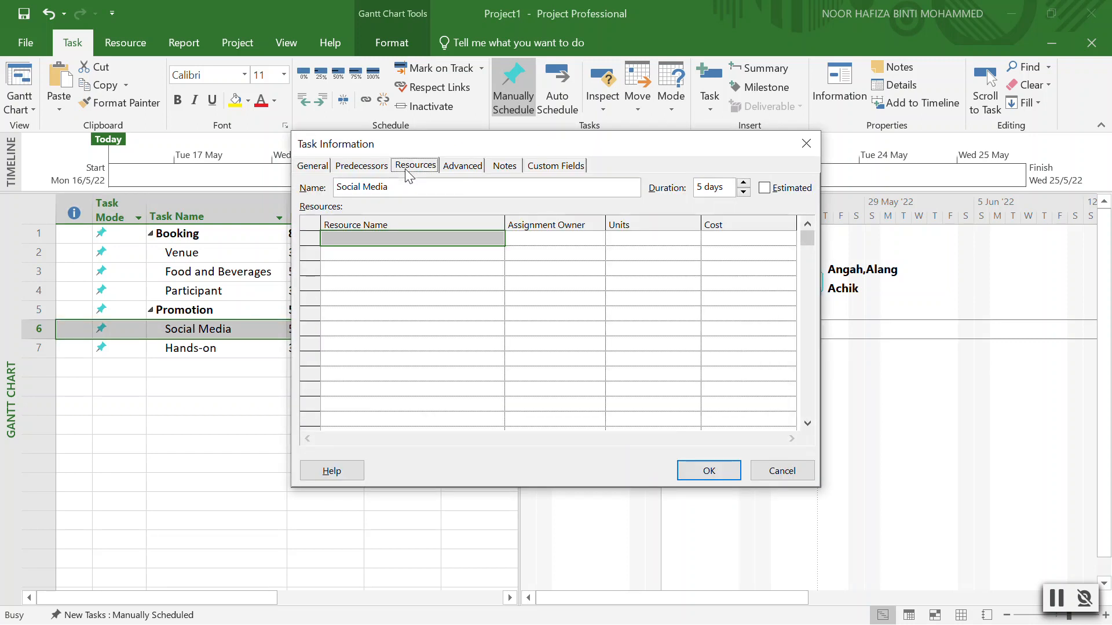
{"action": "left_click", "coordinate": [487, 237]}
{"action": "left_click", "coordinate": [492, 238]}
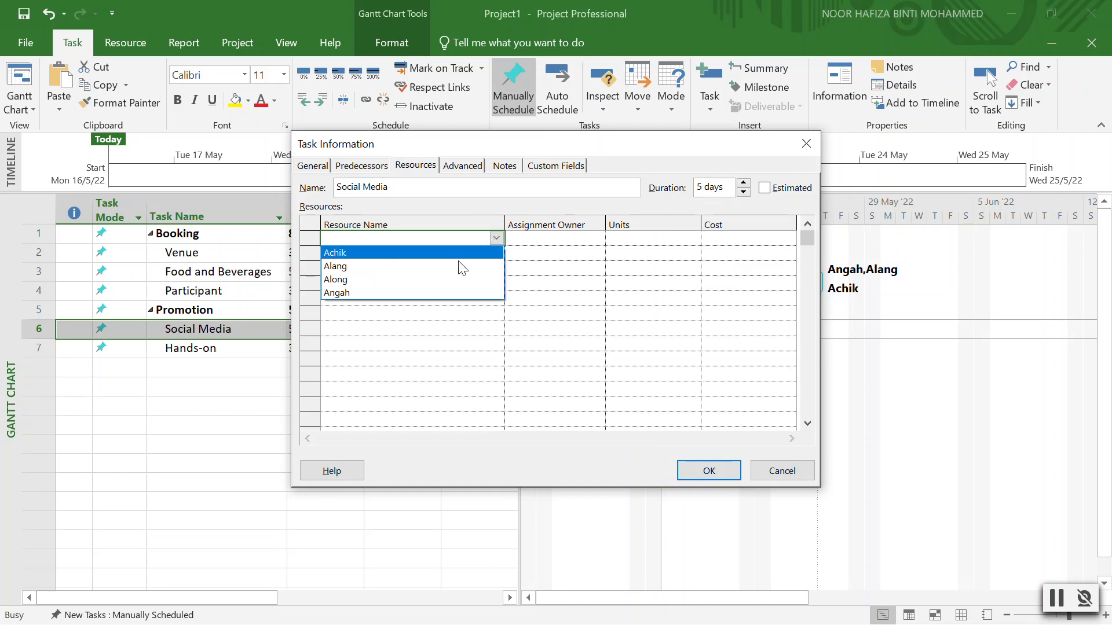
{"action": "left_click", "coordinate": [455, 279]}
{"action": "left_click", "coordinate": [716, 478]}
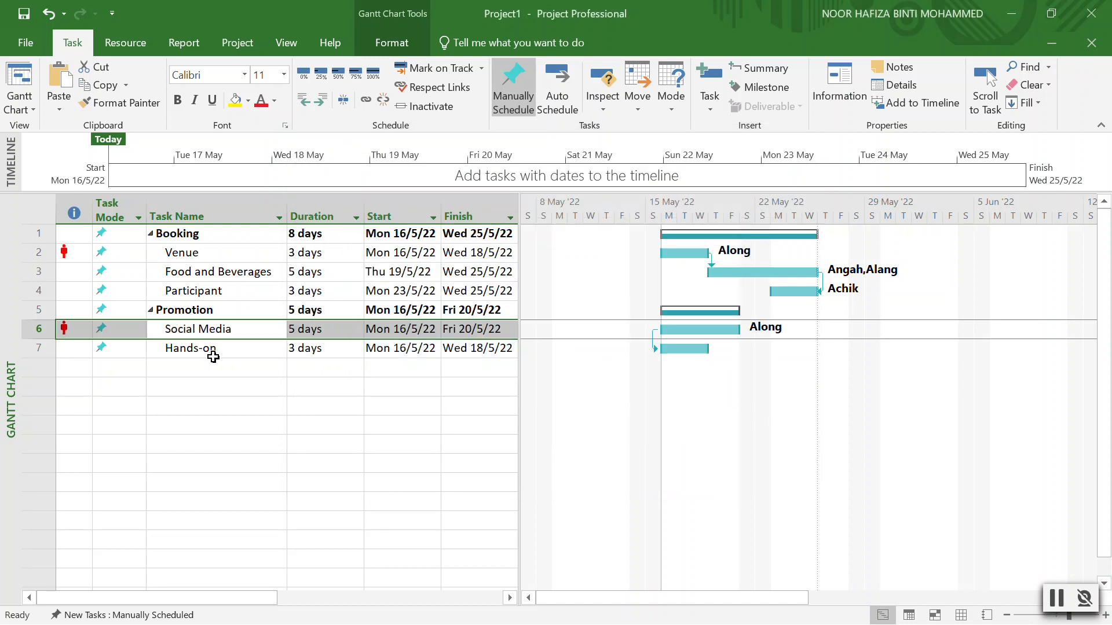
{"action": "left_click", "coordinate": [204, 371]}
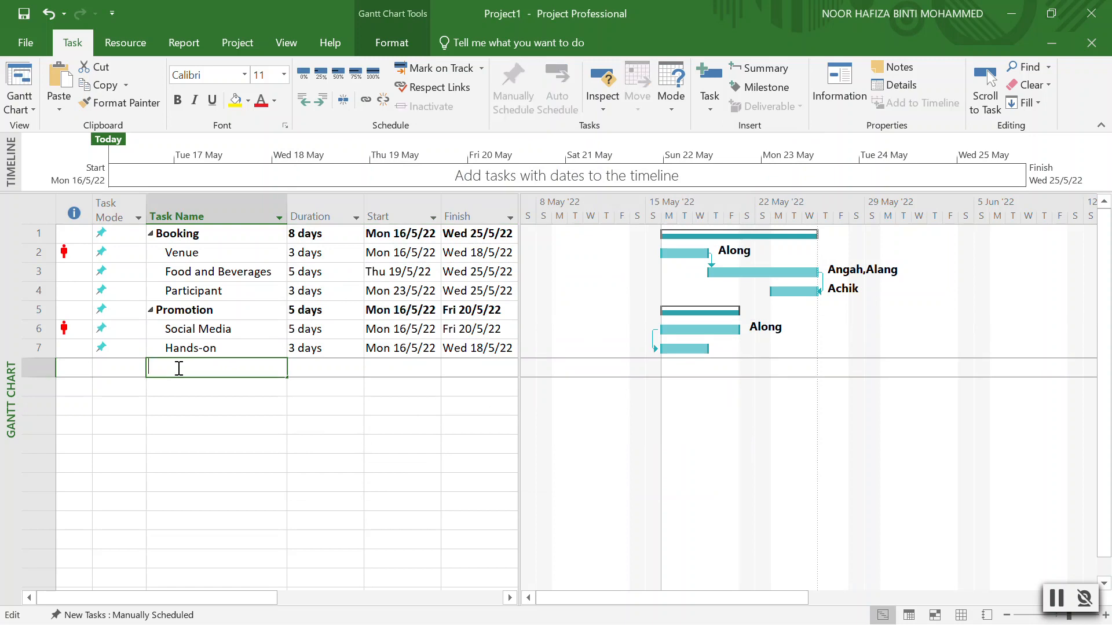
Enter the Event Prepration task with a 2-day duration.
{"action": "type", "text": "Event Prepration"}
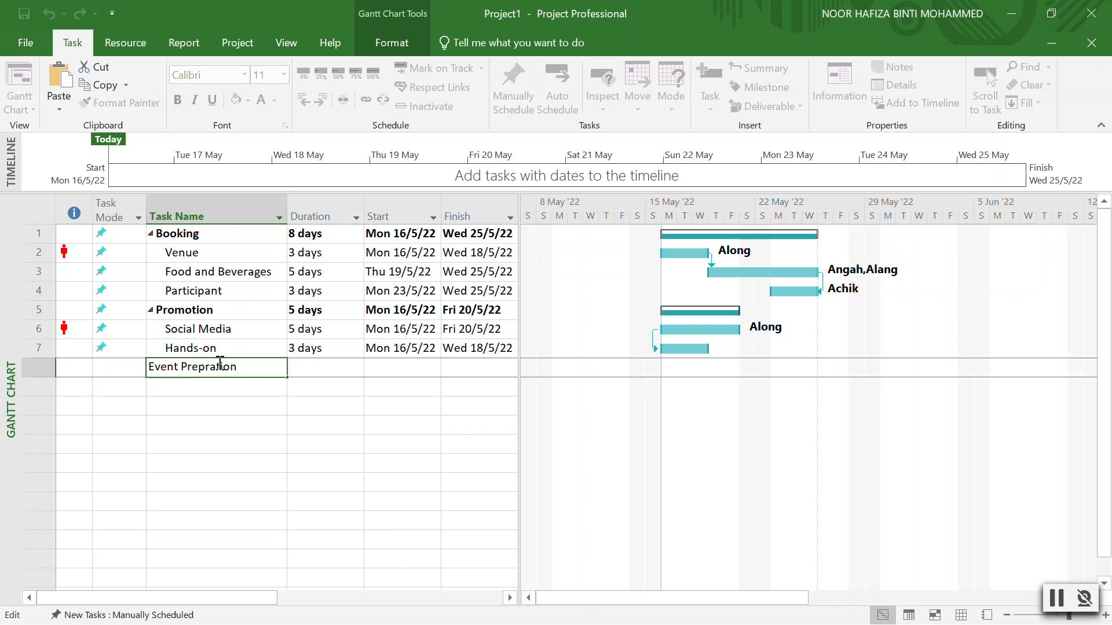
{"action": "left_click", "coordinate": [337, 367]}
{"action": "left_click", "coordinate": [362, 362]}
{"action": "left_click", "coordinate": [361, 362]}
{"action": "left_click", "coordinate": [249, 387]}
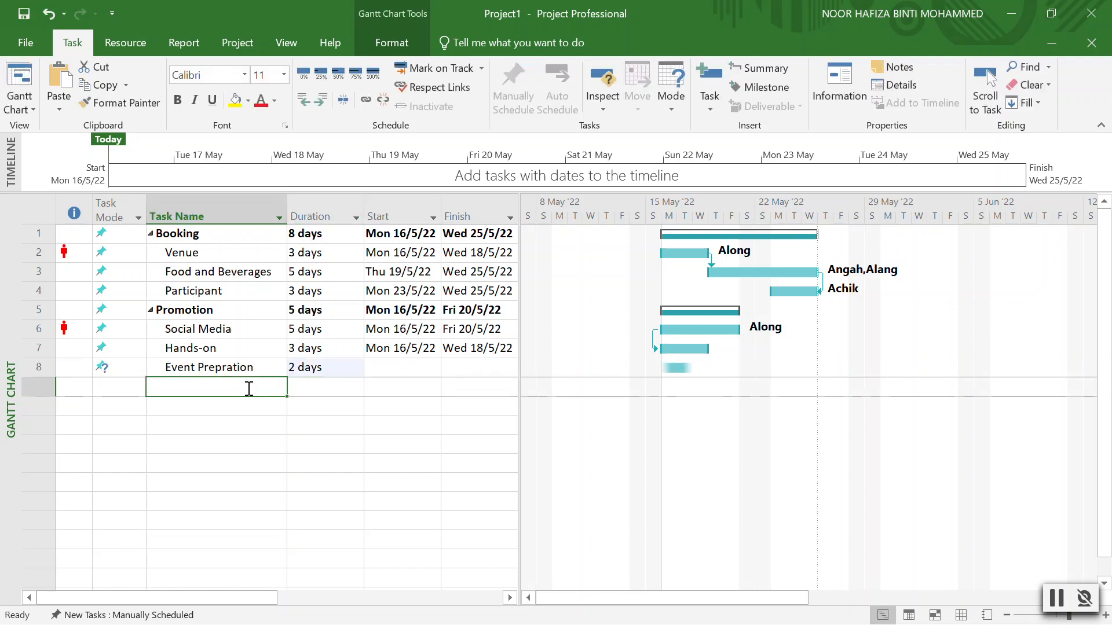
Add Rehearsal and Event as new task rows beneath it.
{"action": "type", "text": "Rehearsa"}
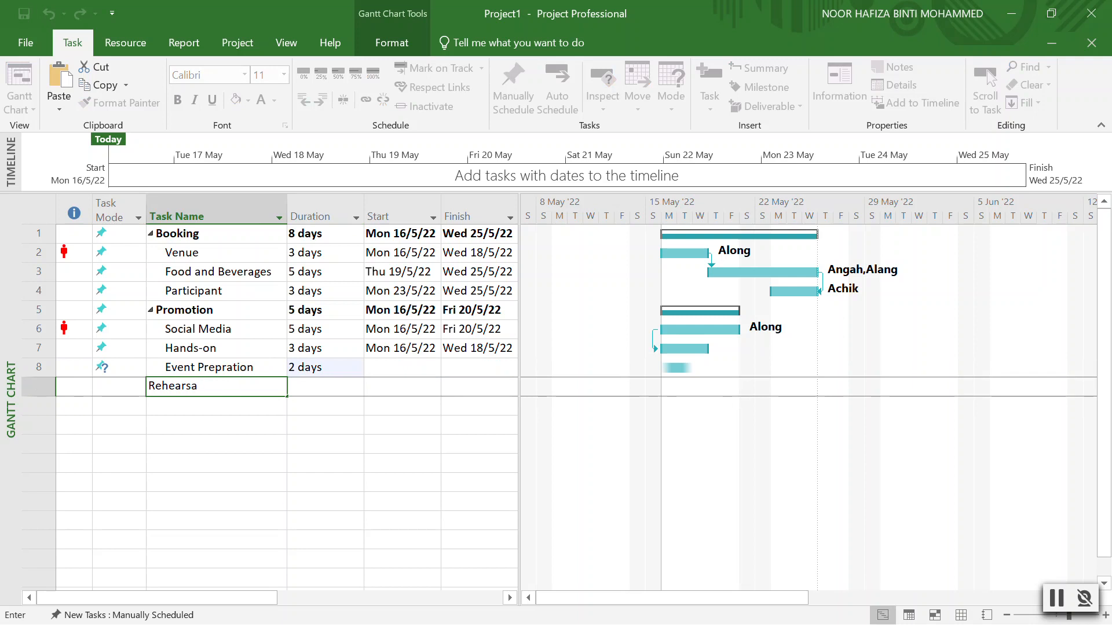
{"action": "type", "text": "l"}
{"action": "key", "text": "Return"}
{"action": "type", "text": "V"}
{"action": "key", "text": "BackSpace"}
{"action": "type", "text": "Event Prepration"}
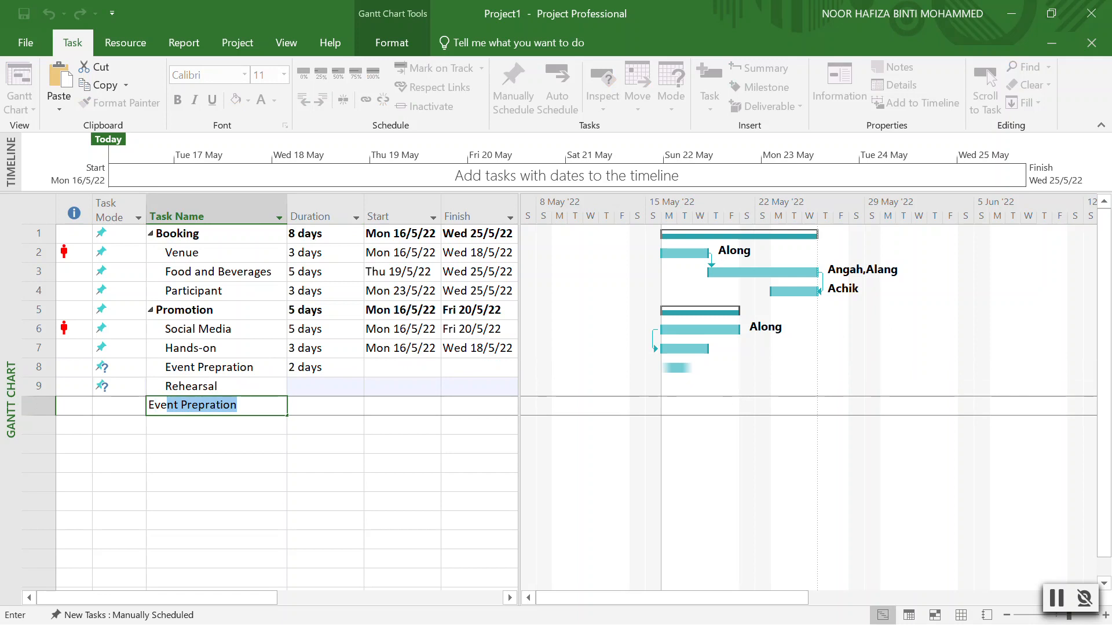
{"action": "key", "text": "Return"}
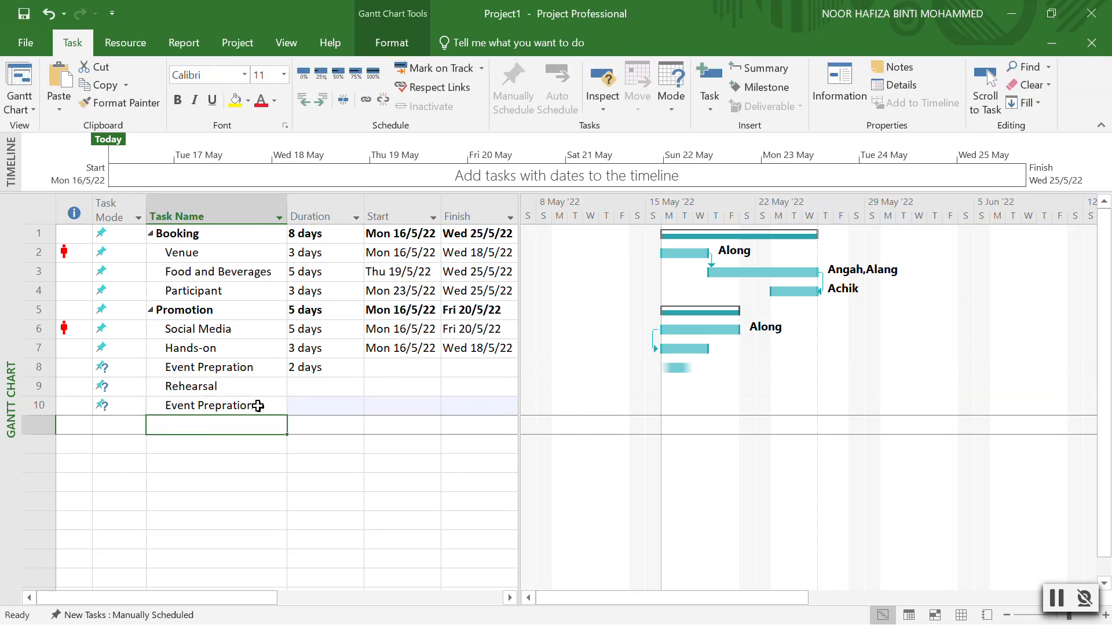
Rename row 10's duplicate task to Event and make Event Prepration their summary task.
{"action": "double_click", "coordinate": [258, 406]}
{"action": "left_click", "coordinate": [770, 476]}
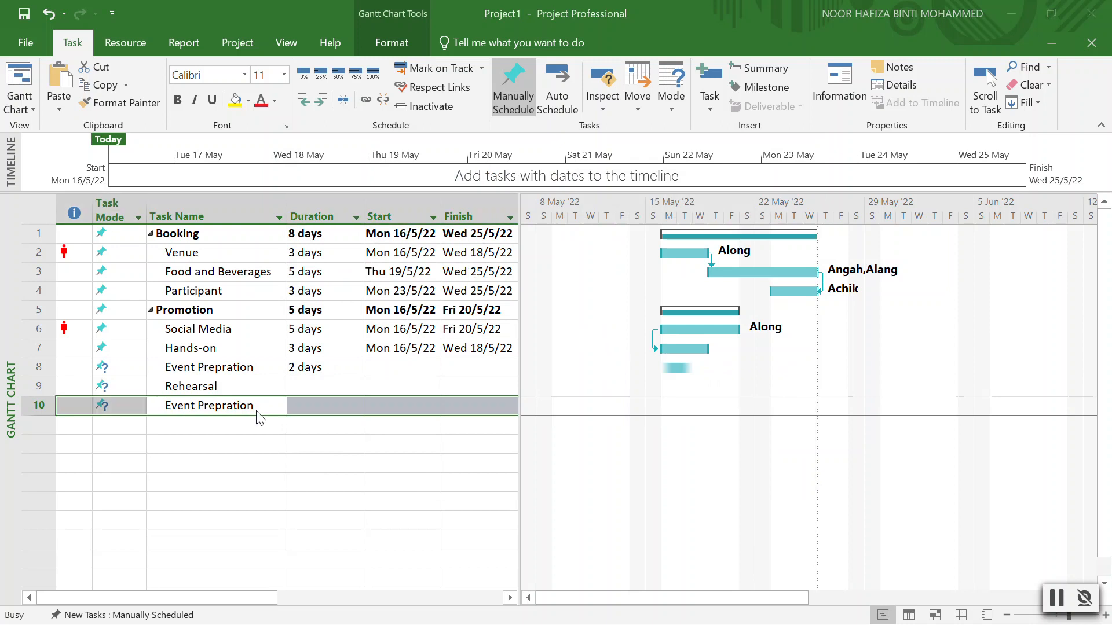
{"action": "double_click", "coordinate": [257, 413]}
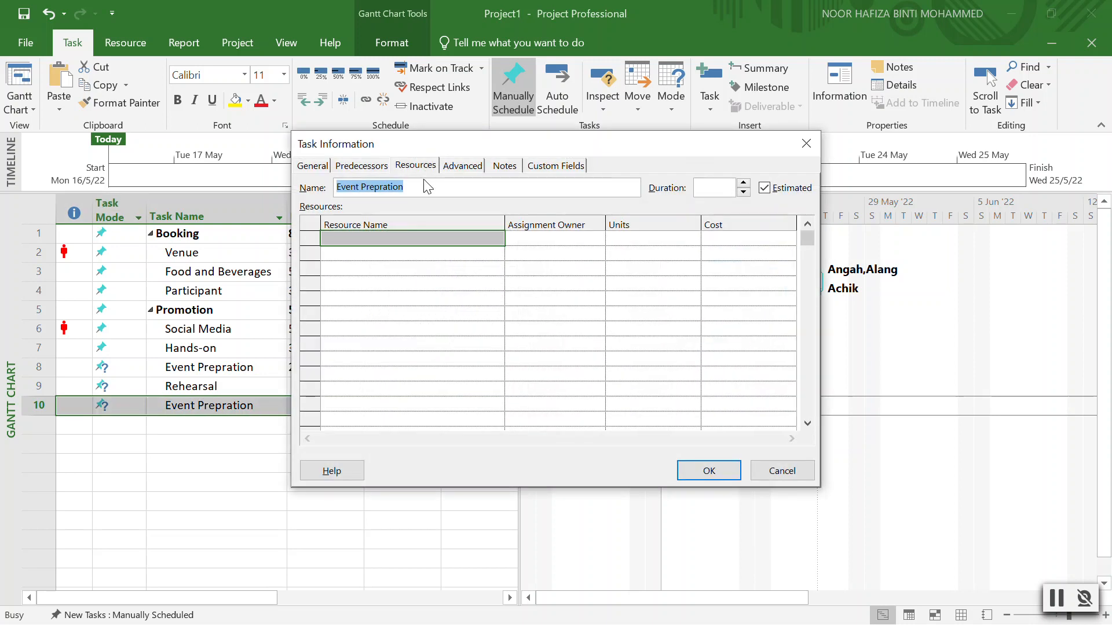
{"action": "left_click_drag", "start_coordinate": [422, 185], "coordinate": [360, 186]}
{"action": "key", "text": "BackSpace"}
{"action": "left_click", "coordinate": [696, 472]}
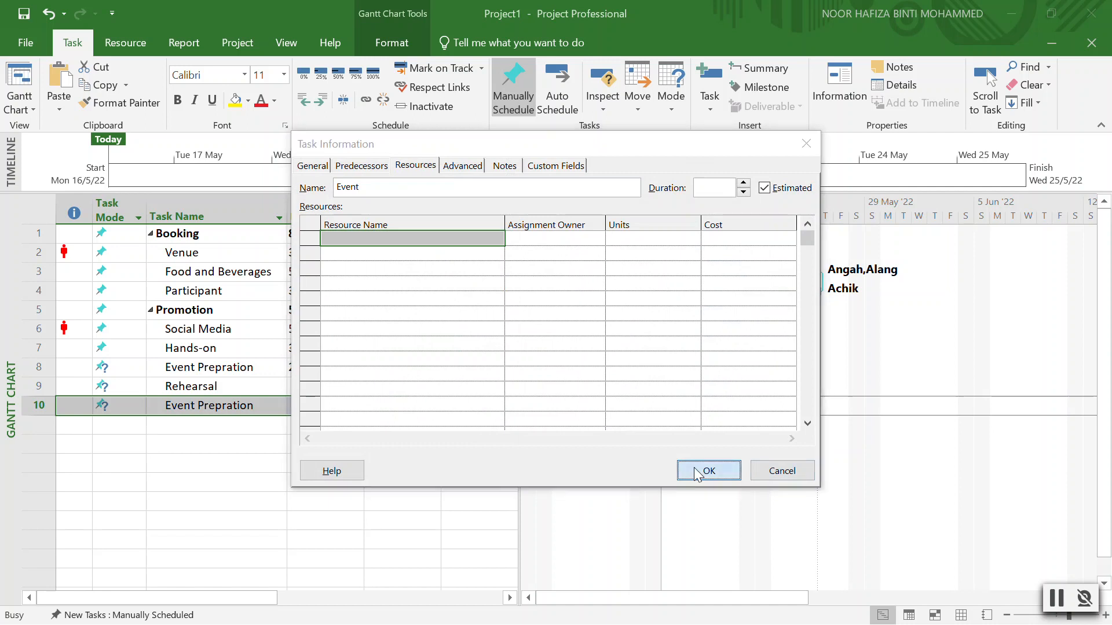
{"action": "left_click", "coordinate": [200, 370]}
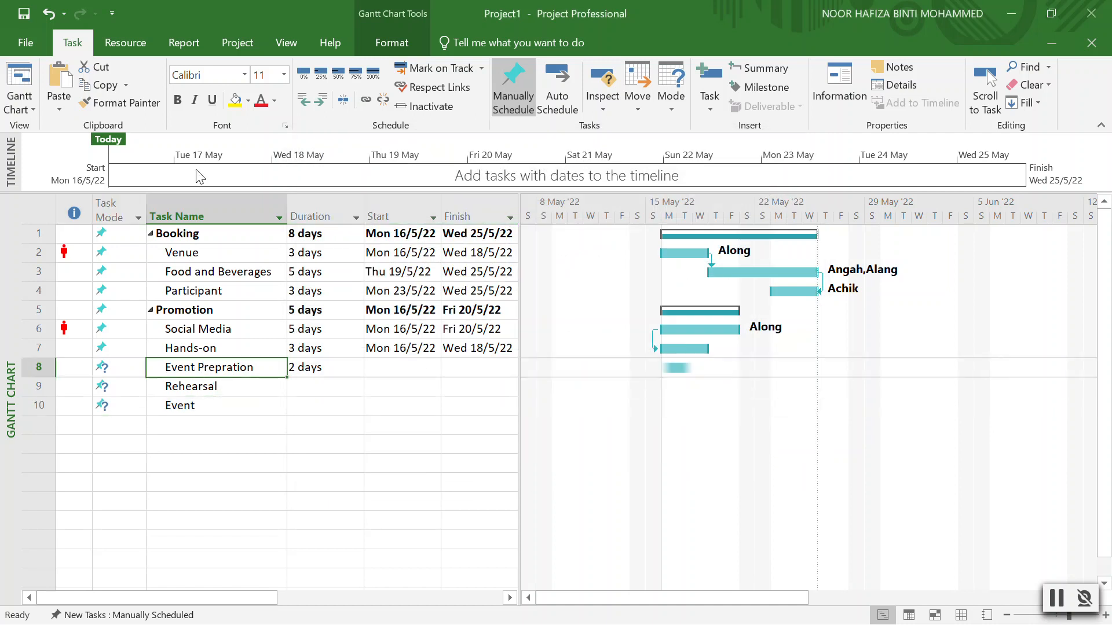
{"action": "left_click", "coordinate": [310, 106]}
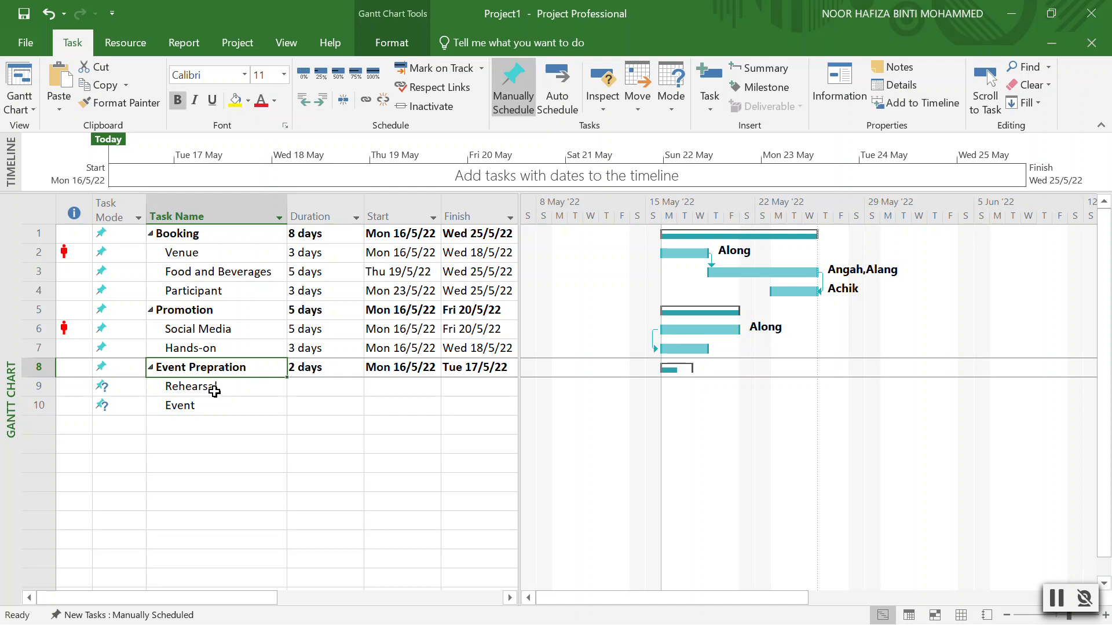
{"action": "double_click", "coordinate": [155, 234]}
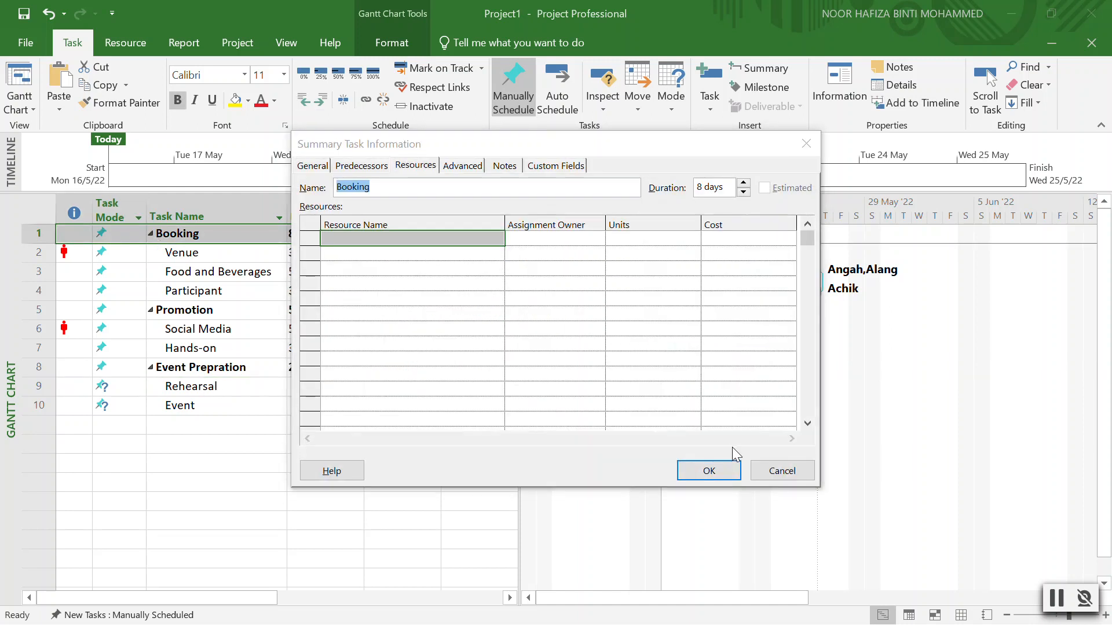
{"action": "left_click", "coordinate": [780, 470]}
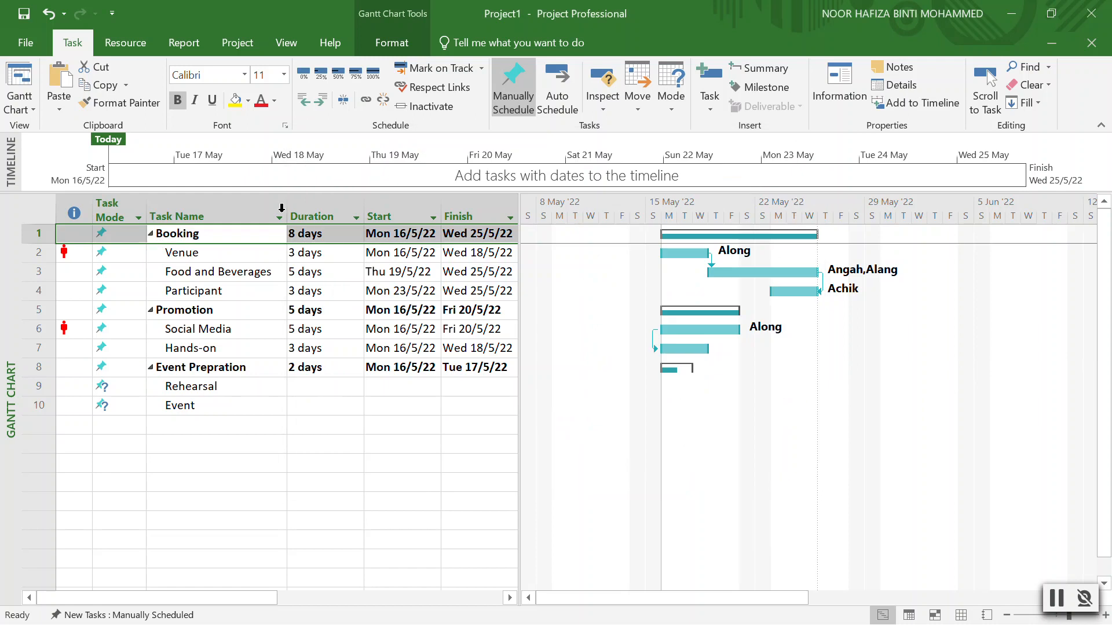
{"action": "left_click", "coordinate": [150, 234]}
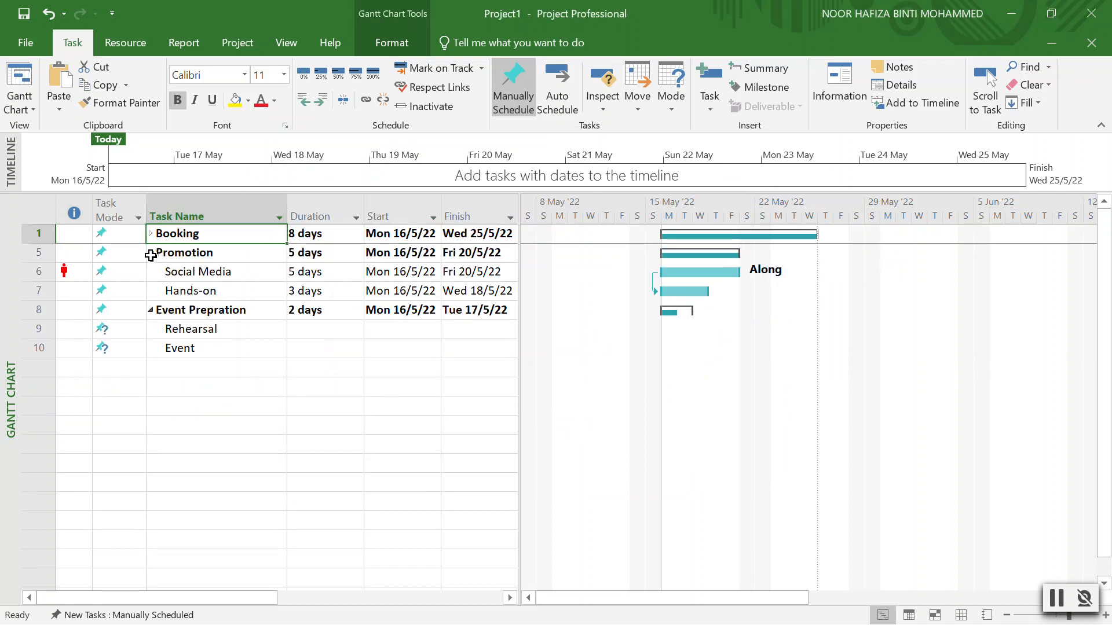
{"action": "left_click", "coordinate": [151, 253]}
{"action": "left_click", "coordinate": [151, 270]}
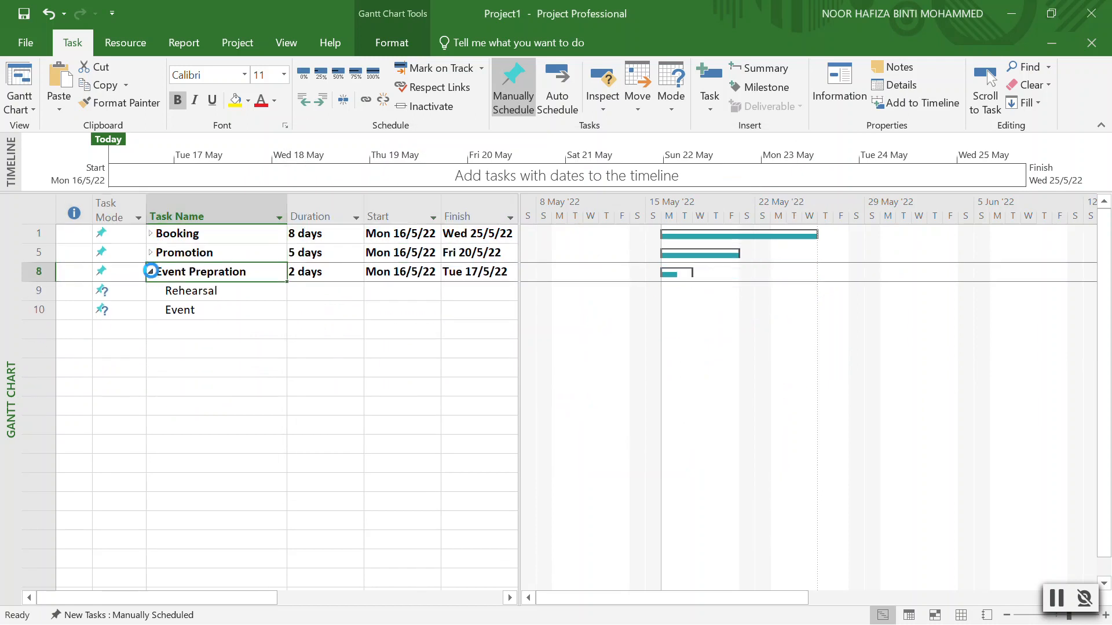
{"action": "left_click", "coordinate": [151, 272]}
{"action": "left_click", "coordinate": [151, 253]}
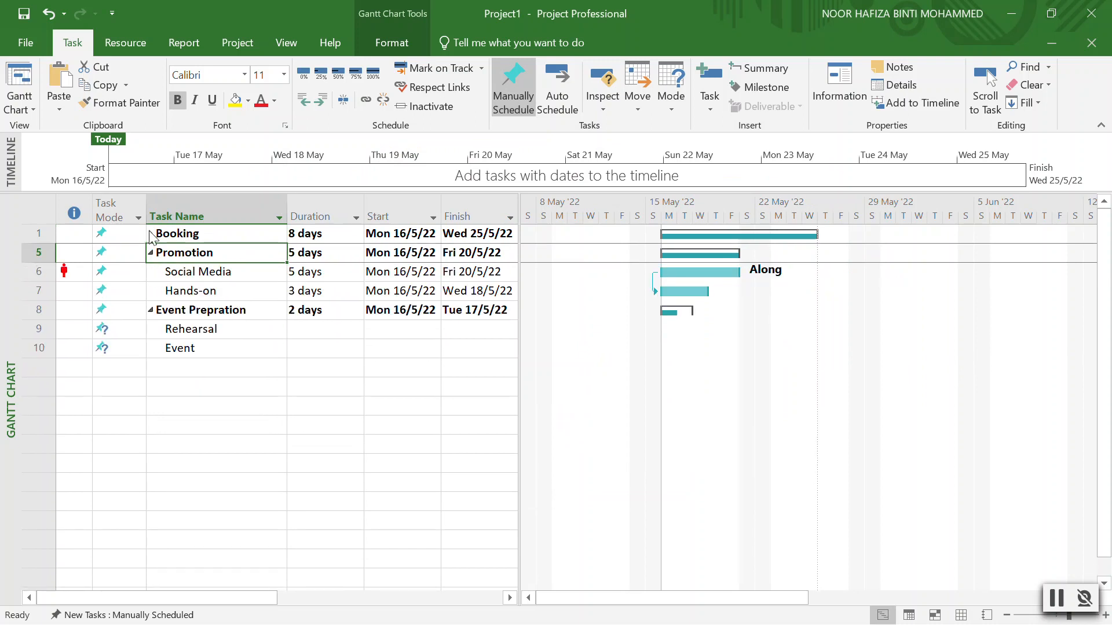
{"action": "left_click", "coordinate": [151, 234]}
{"action": "left_click", "coordinate": [348, 386]}
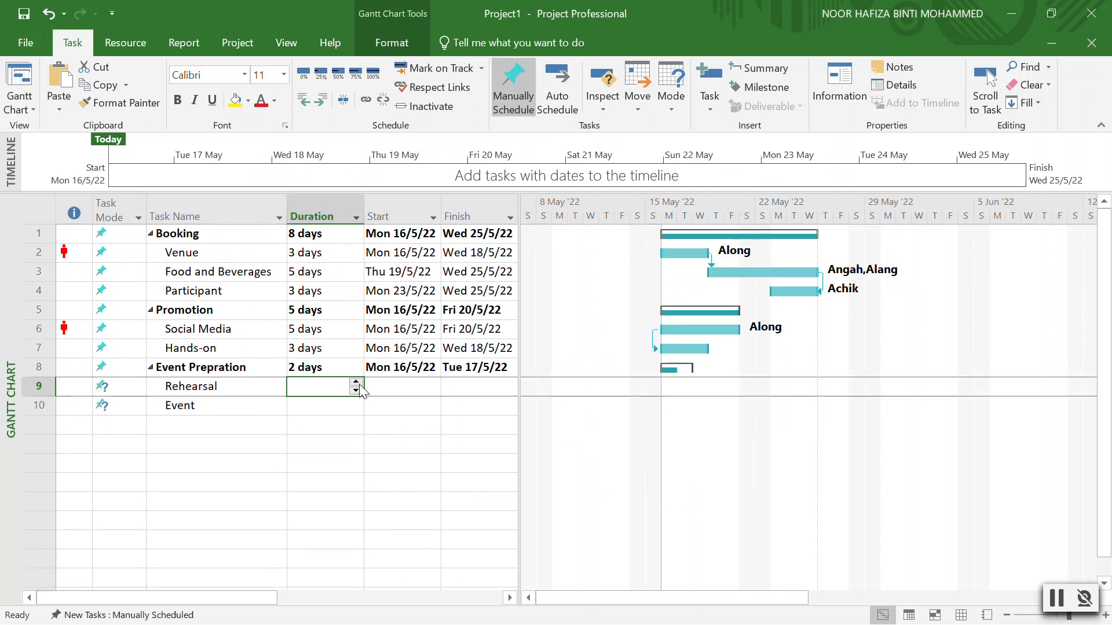
Give Rehearsal a 2-day duration.
{"action": "left_click", "coordinate": [358, 386]}
{"action": "left_click", "coordinate": [372, 385]}
{"action": "left_click", "coordinate": [432, 387]}
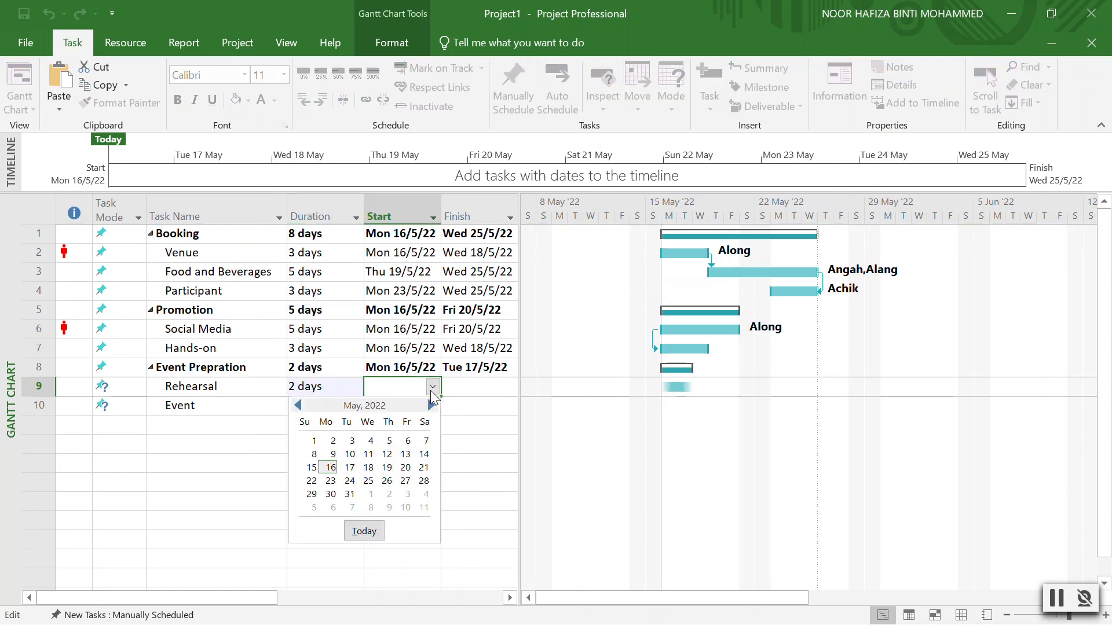
{"action": "left_click", "coordinate": [330, 462]}
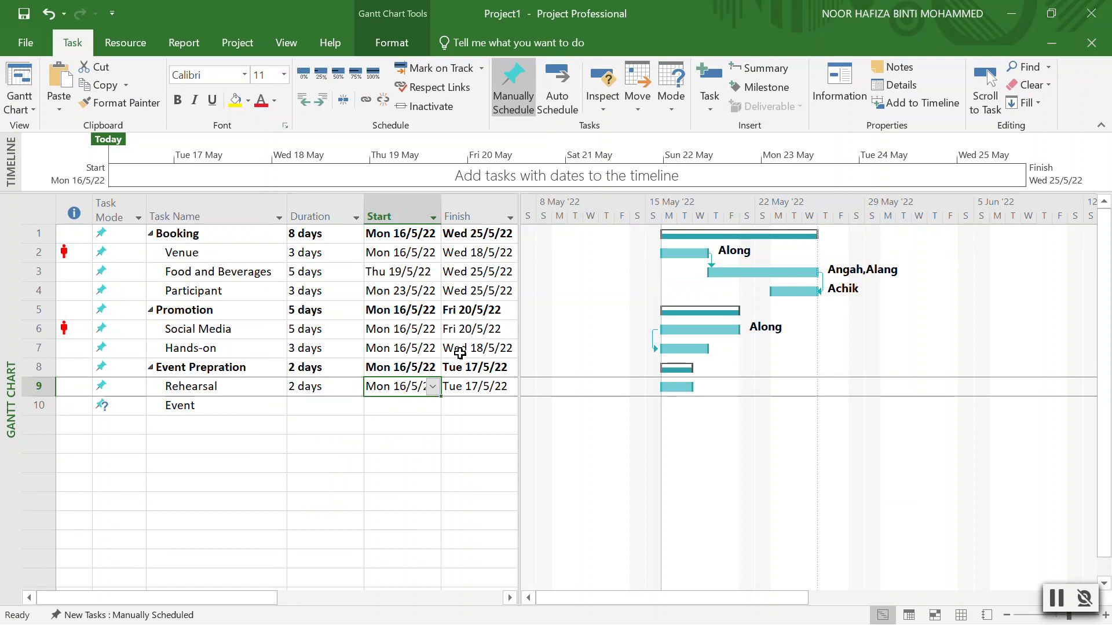
{"action": "left_click", "coordinate": [481, 350]}
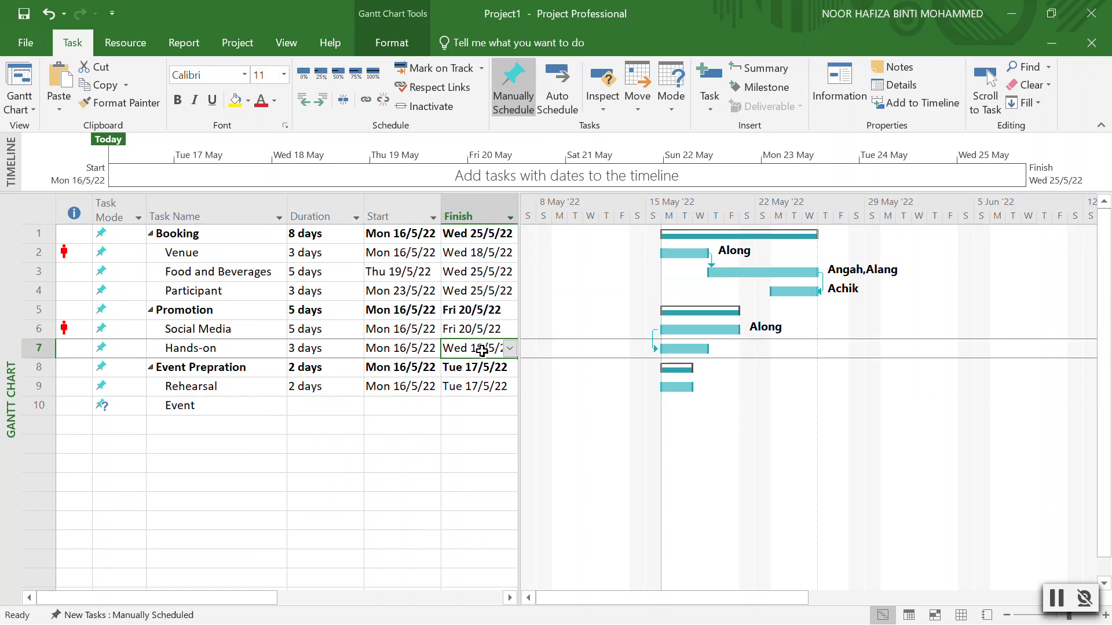
Start both Event Prepration and Rehearsal on Thu 19/5/22.
{"action": "left_click", "coordinate": [436, 366]}
{"action": "left_click", "coordinate": [432, 367]}
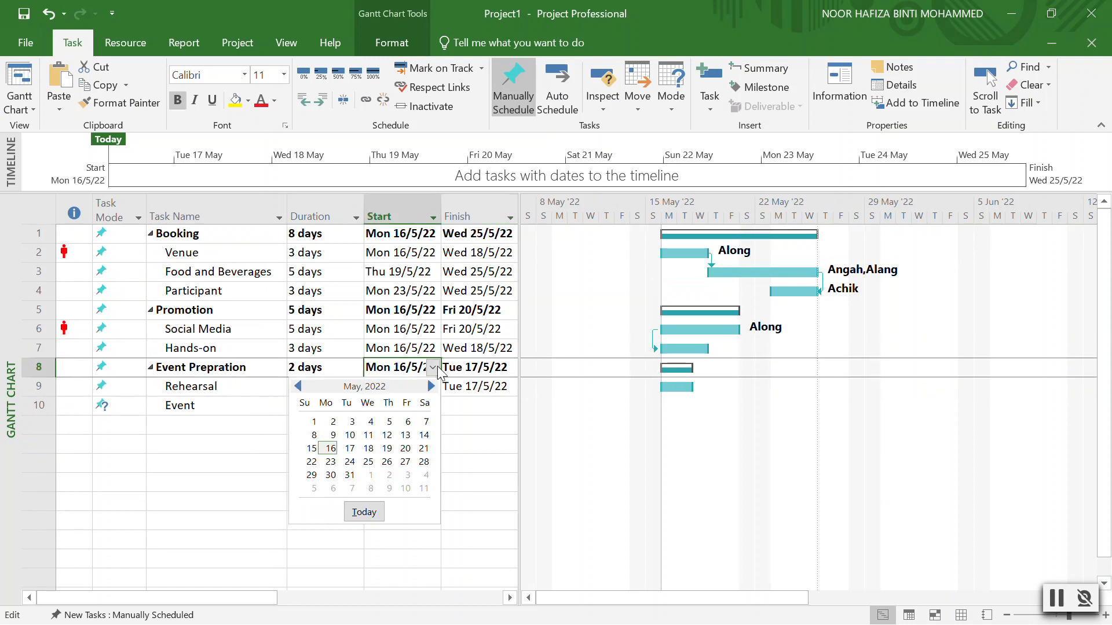
{"action": "left_click", "coordinate": [387, 448]}
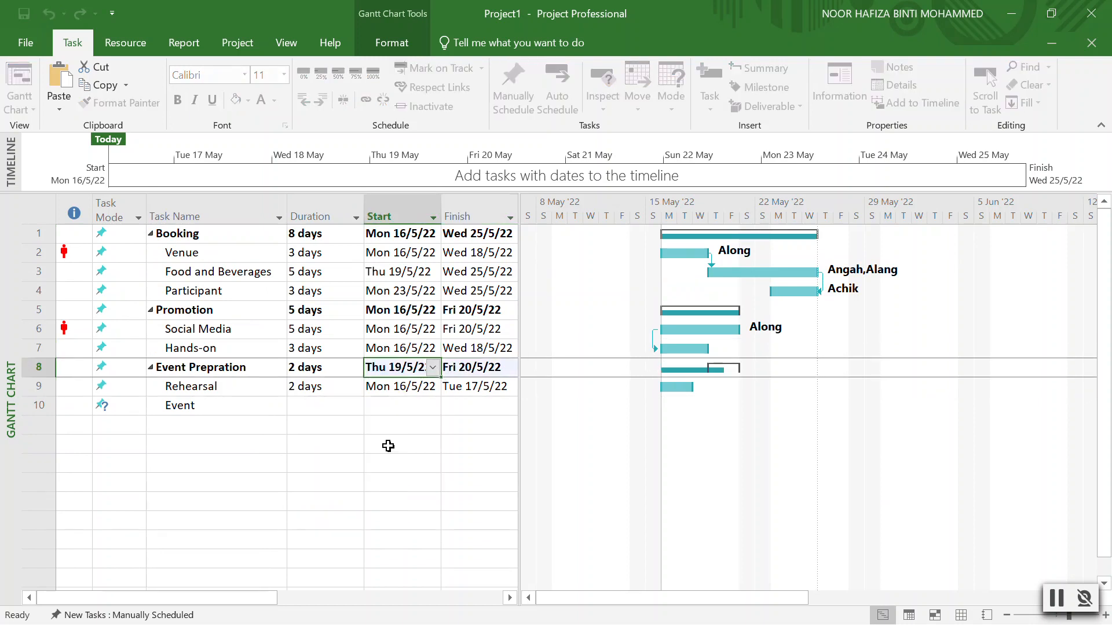
{"action": "left_click", "coordinate": [415, 388]}
{"action": "left_click", "coordinate": [432, 391]}
{"action": "left_click", "coordinate": [433, 386]}
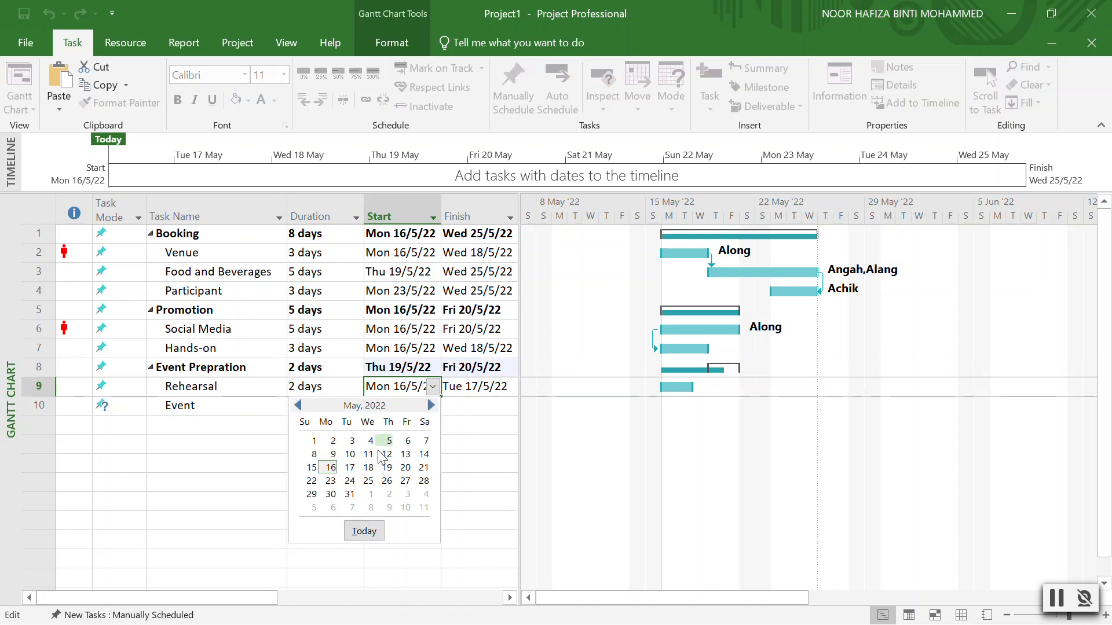
{"action": "left_click", "coordinate": [387, 466]}
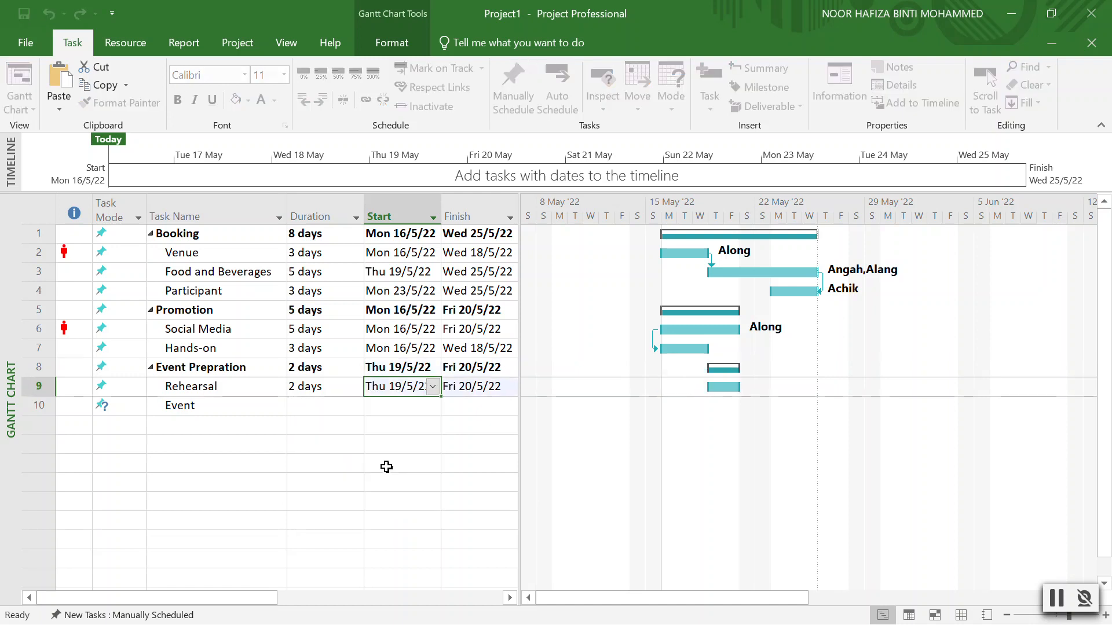
Set Event to start Sat 21/5/22 with a 1-day duration.
{"action": "left_click", "coordinate": [410, 405]}
{"action": "left_click", "coordinate": [433, 405]}
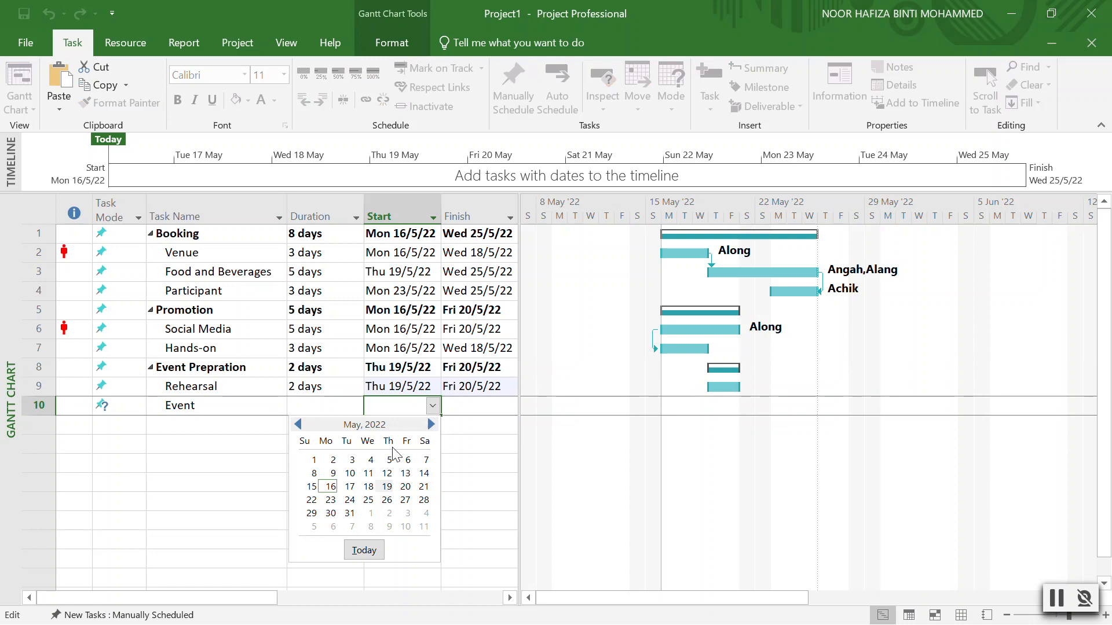
{"action": "left_click", "coordinate": [424, 486]}
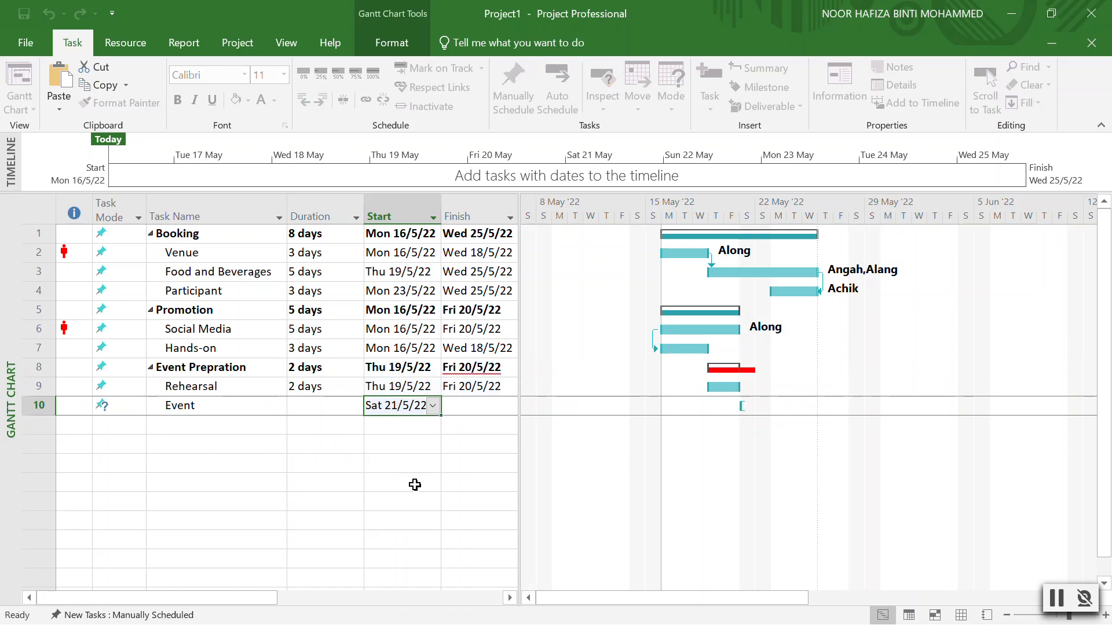
{"action": "left_click", "coordinate": [326, 404]}
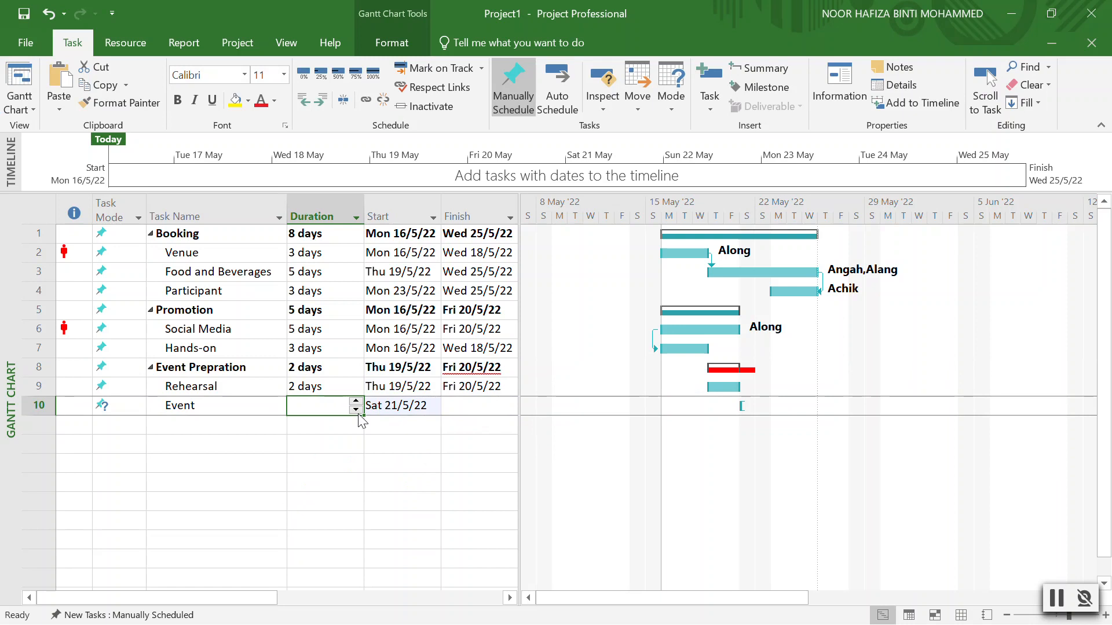
{"action": "left_click", "coordinate": [355, 402]}
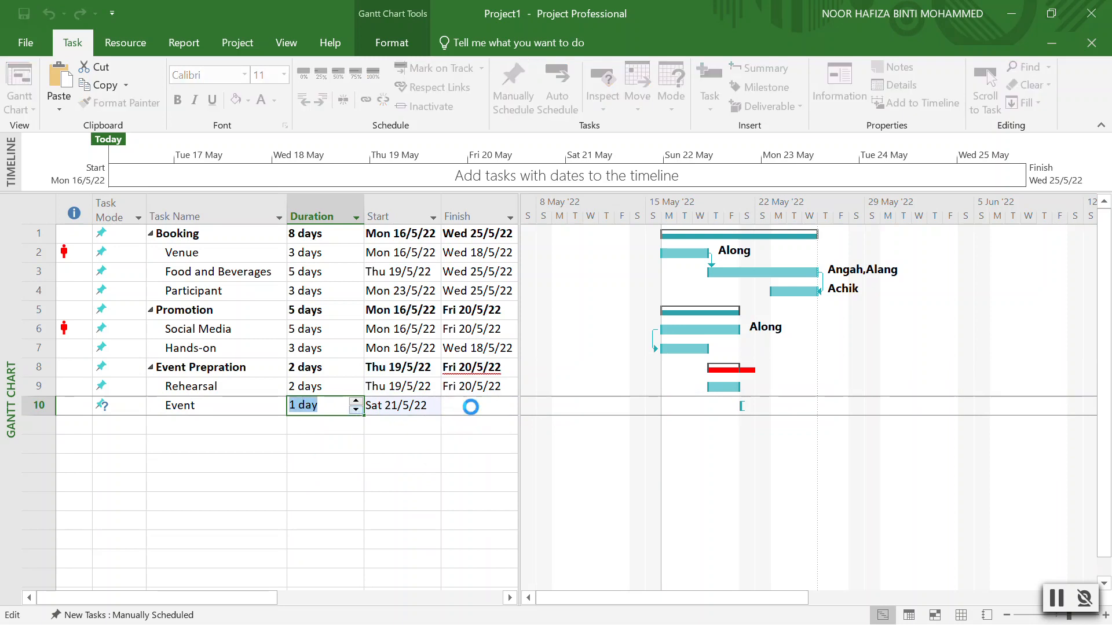
{"action": "left_click", "coordinate": [471, 407]}
{"action": "left_click", "coordinate": [335, 408]}
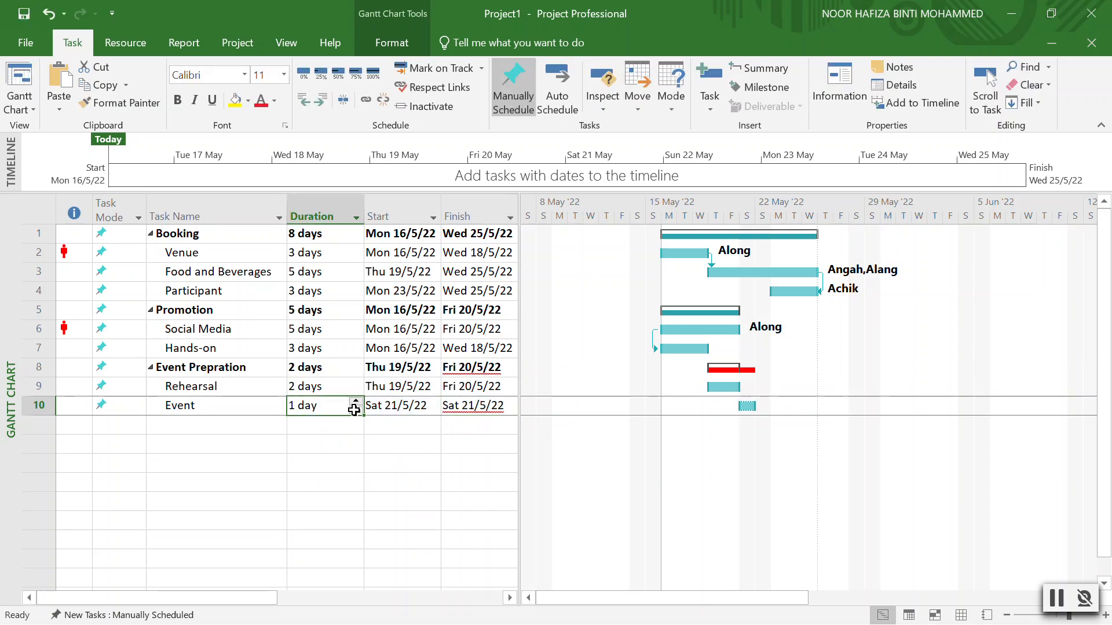
Make Event a 0-day milestone linked after Rehearsal, keeping it on Sat 21/5/22.
{"action": "left_click", "coordinate": [355, 410]}
{"action": "left_click", "coordinate": [502, 400]}
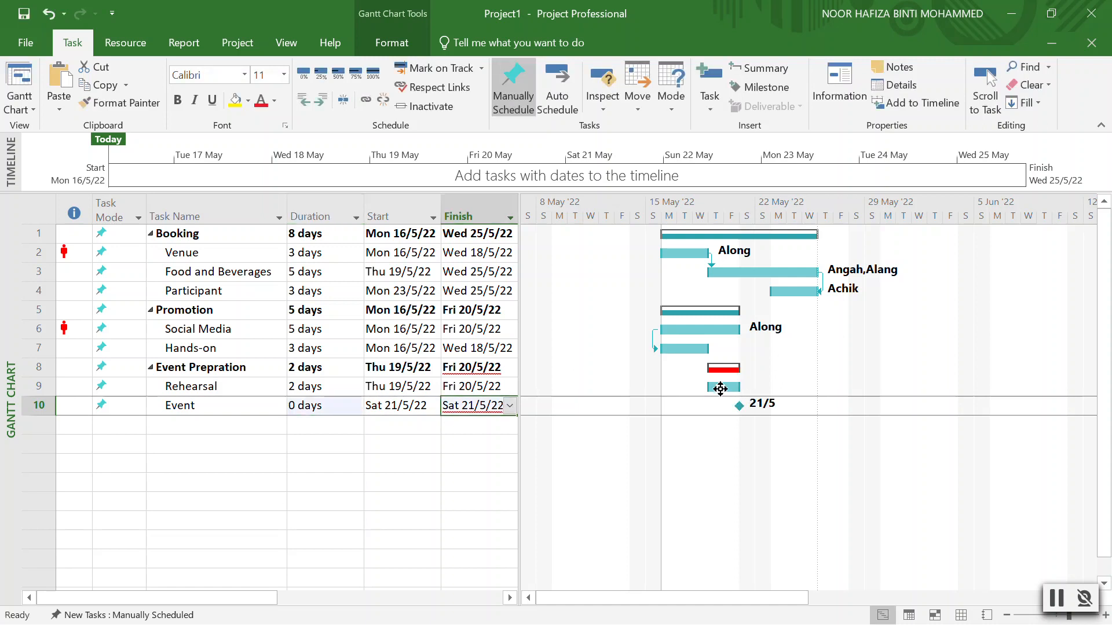
{"action": "left_click_drag", "start_coordinate": [721, 390], "coordinate": [739, 412]}
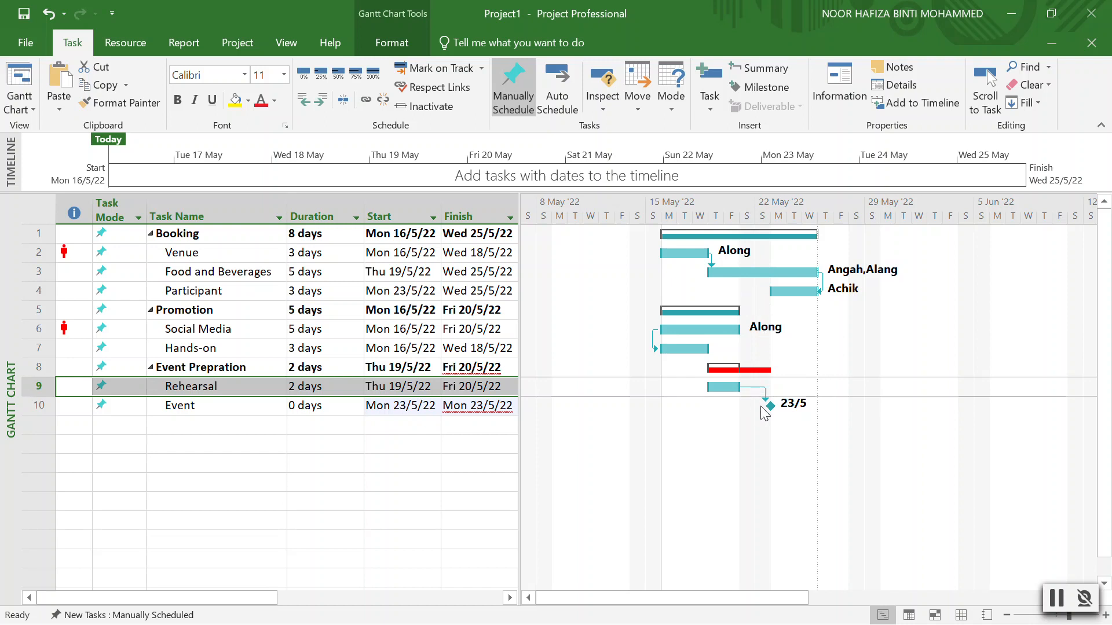
{"action": "left_click", "coordinate": [415, 407]}
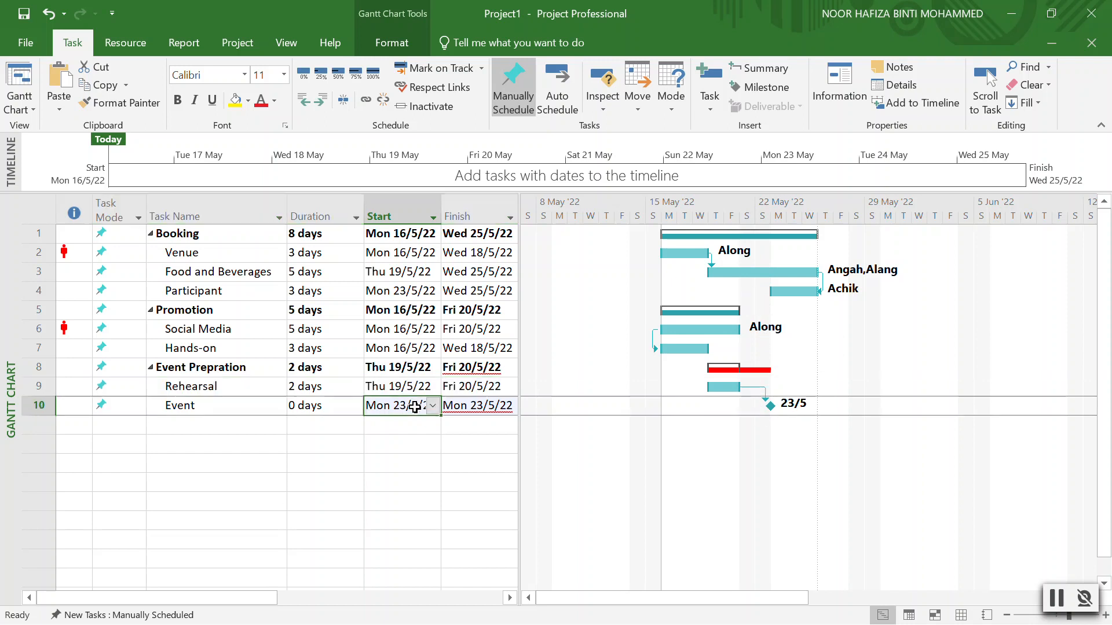
{"action": "left_click", "coordinate": [432, 406]}
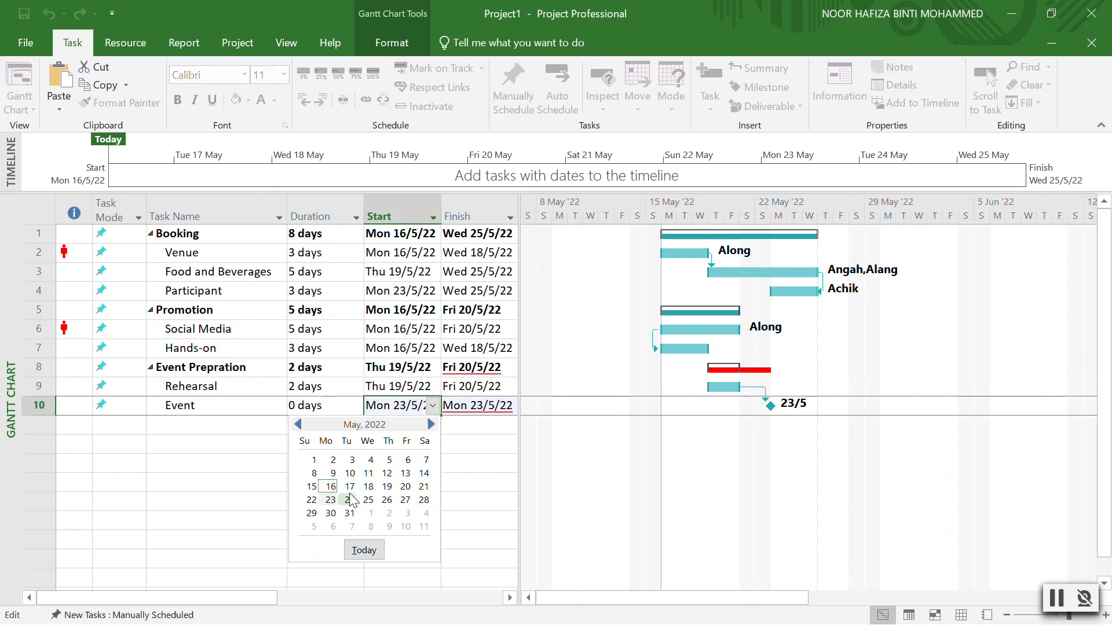
{"action": "left_click", "coordinate": [424, 486]}
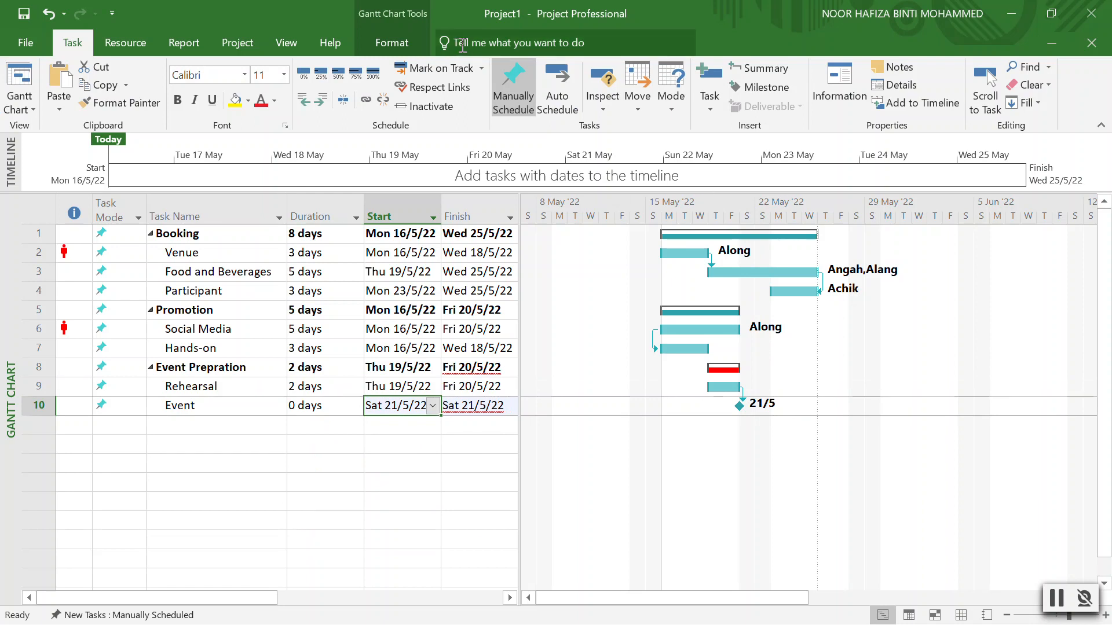
Apply the purple third swatch from the Gantt Chart Style gallery to the bars.
{"action": "left_click", "coordinate": [392, 42]}
{"action": "left_click", "coordinate": [620, 86]}
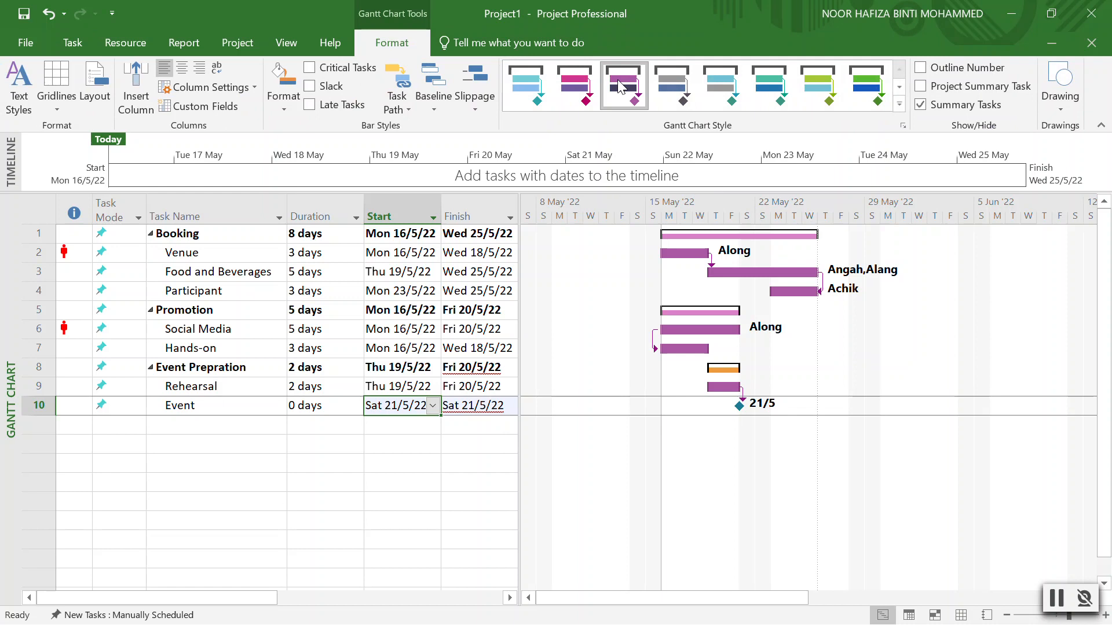
{"action": "left_click", "coordinate": [390, 433]}
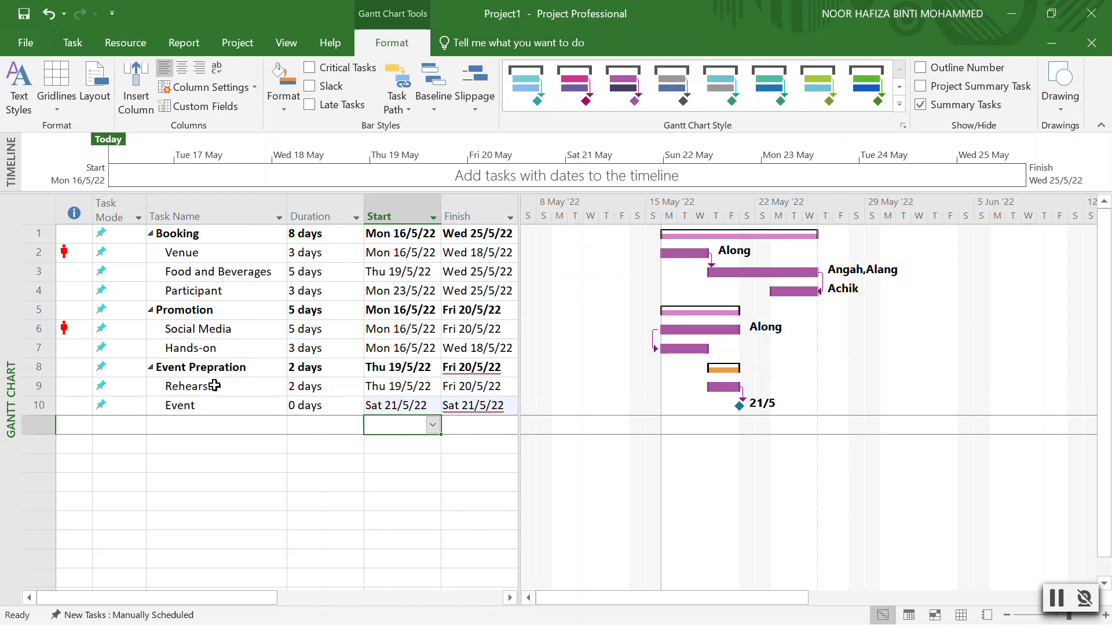
{"action": "right_click", "coordinate": [40, 389]}
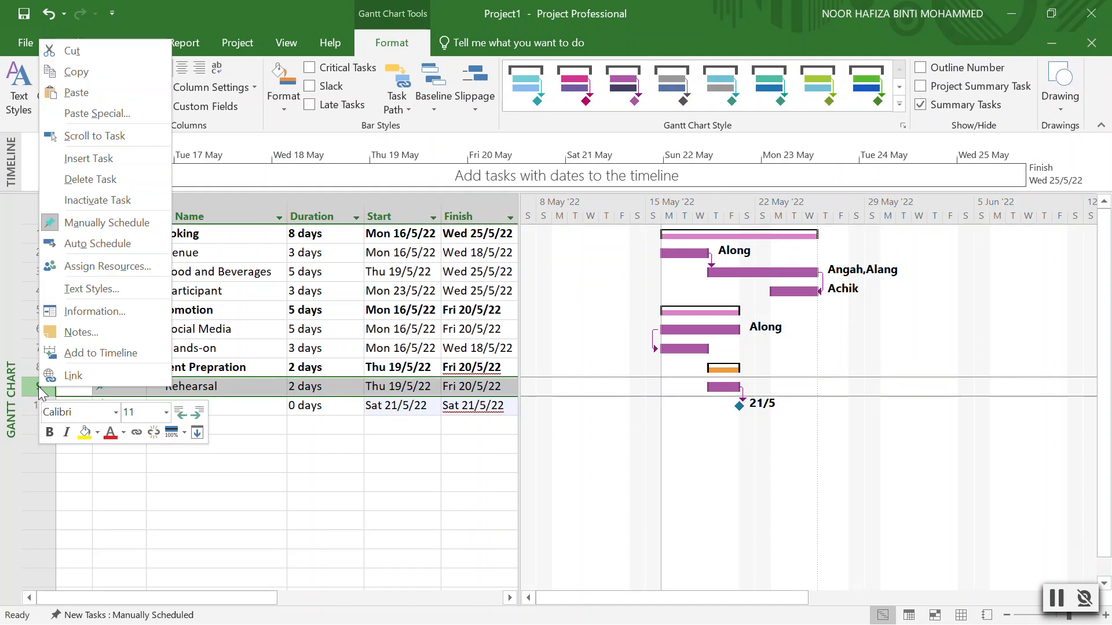
Insert a new task named Opening above Rehearsal.
{"action": "left_click", "coordinate": [88, 158]}
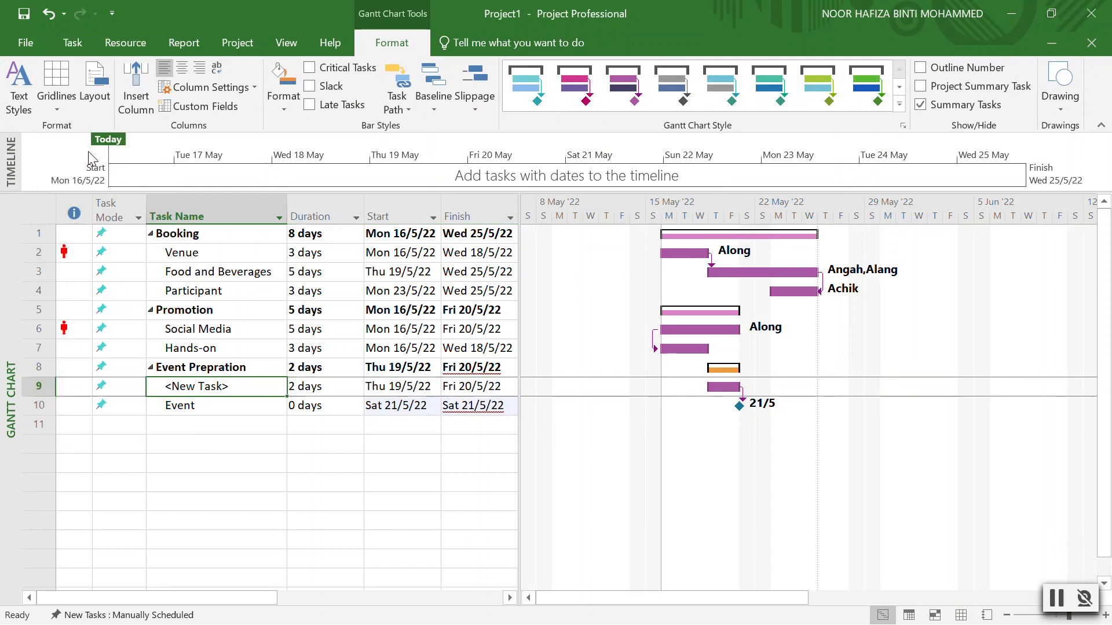
{"action": "double_click", "coordinate": [224, 380]}
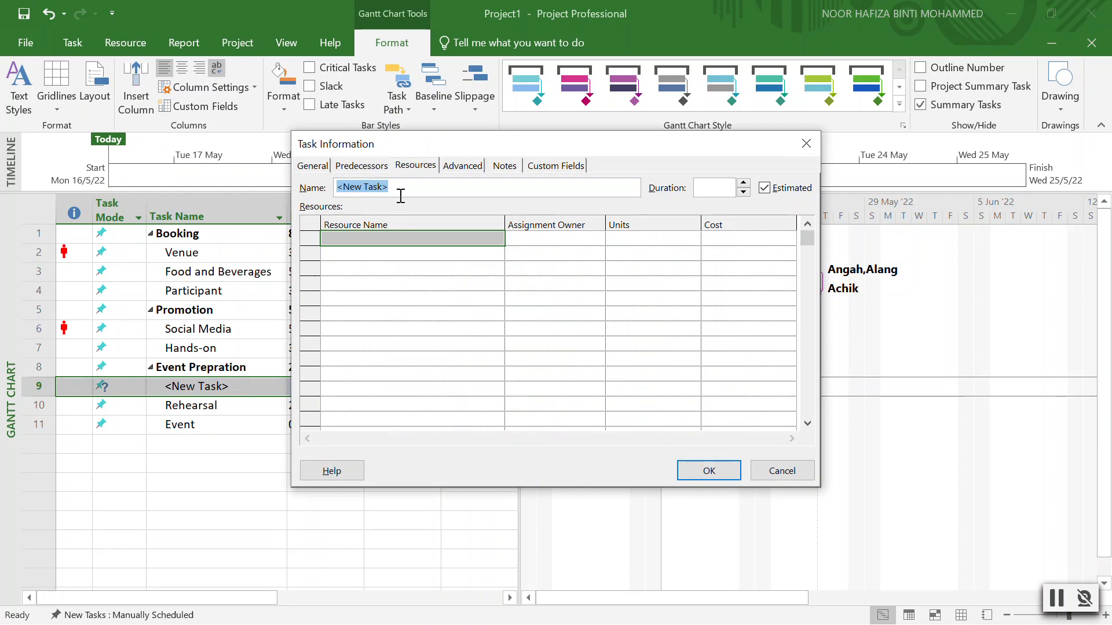
{"action": "type", "text": "Opening"}
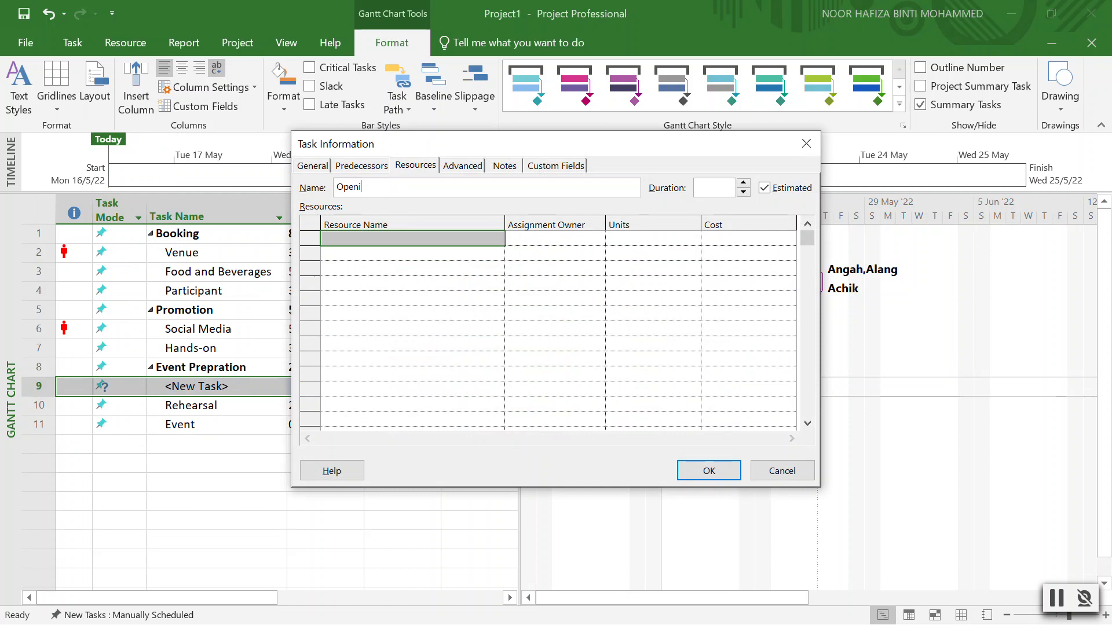
{"action": "left_click", "coordinate": [709, 470]}
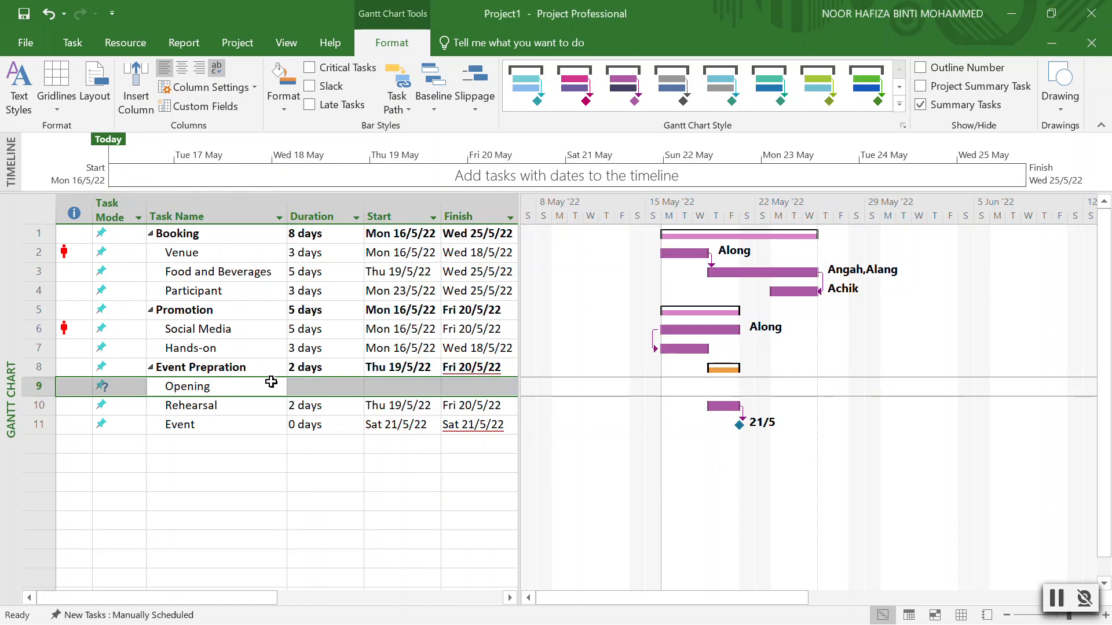
Give Opening 1 day starting Thu 19 May and link Rehearsal after it.
{"action": "left_click", "coordinate": [328, 381]}
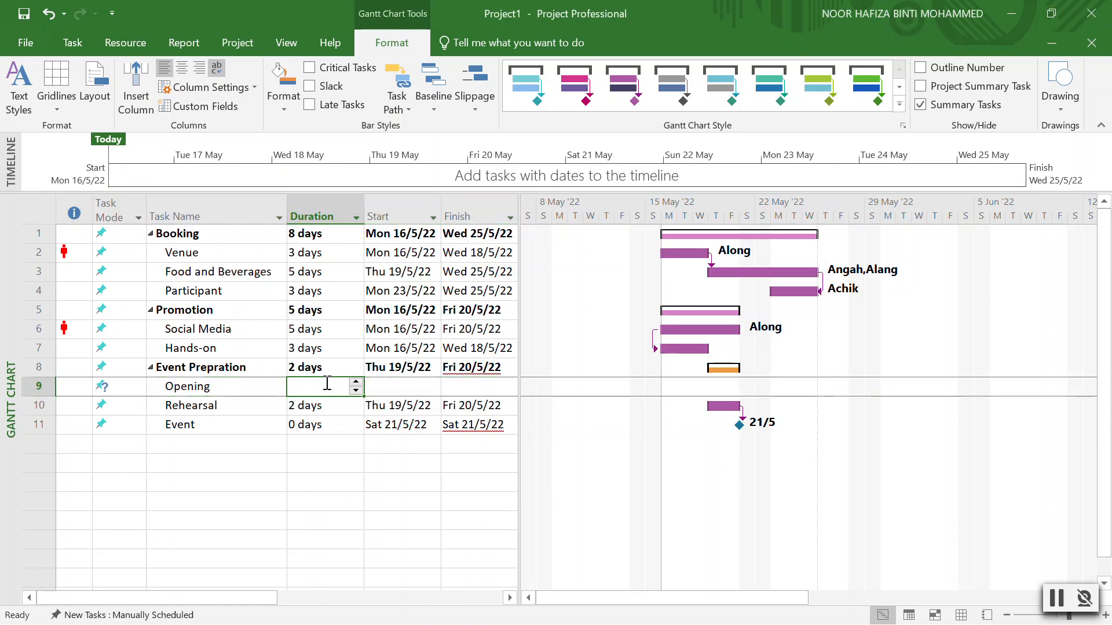
{"action": "left_click", "coordinate": [355, 383]}
{"action": "left_click", "coordinate": [406, 387]}
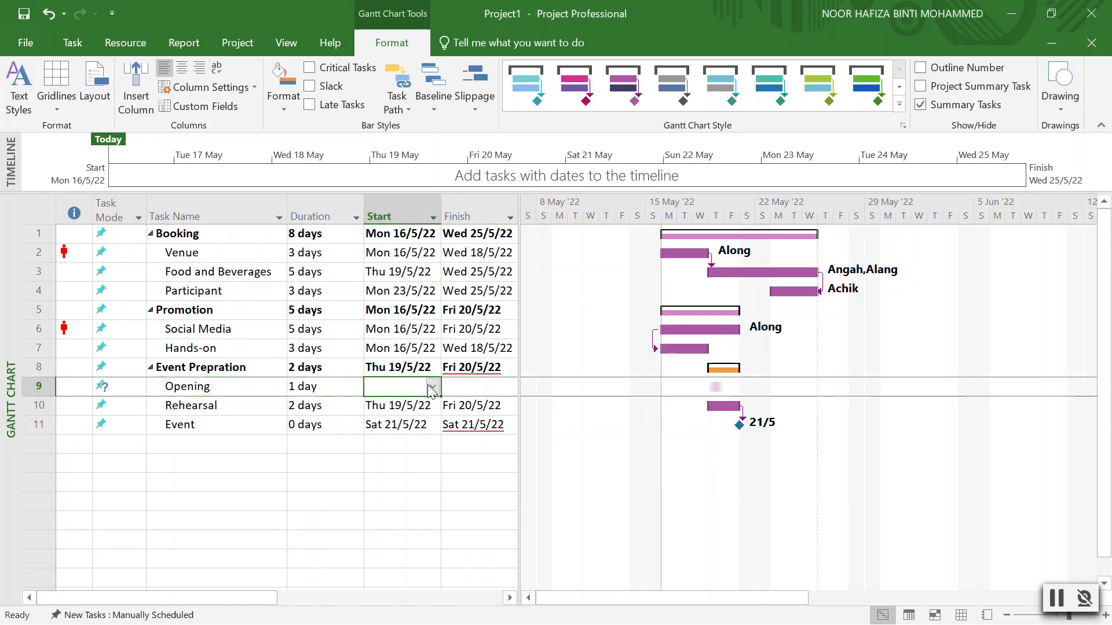
{"action": "left_click", "coordinate": [432, 386]}
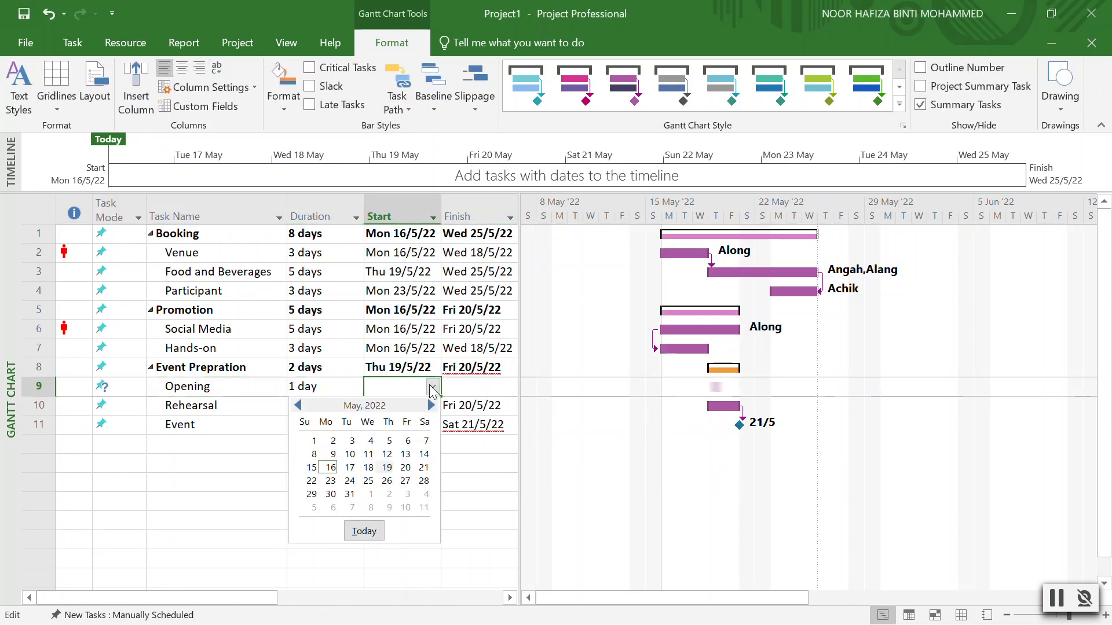
{"action": "left_click", "coordinate": [385, 468]}
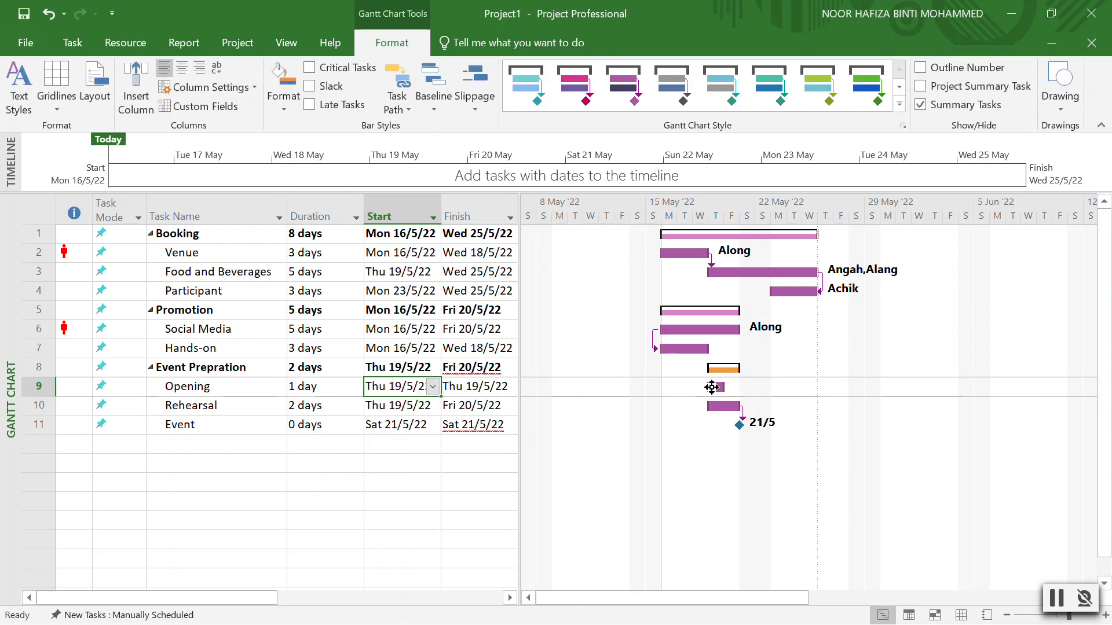
{"action": "left_click_drag", "start_coordinate": [714, 386], "coordinate": [720, 409]}
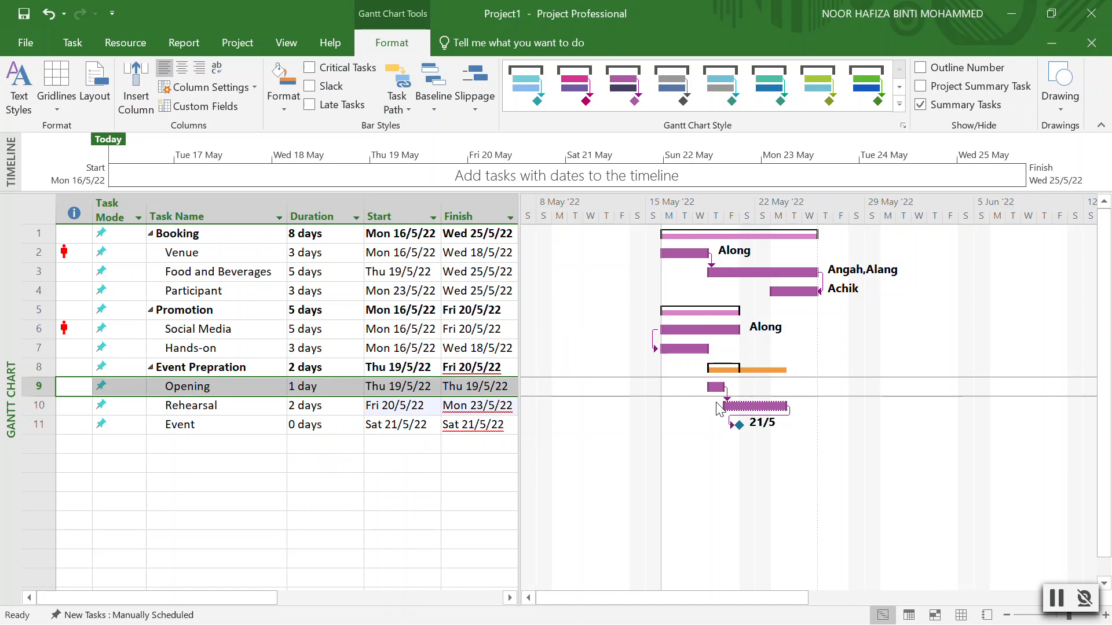
Change Rehearsal's predecessor link to Opening to finish-to-finish.
{"action": "double_click", "coordinate": [223, 405]}
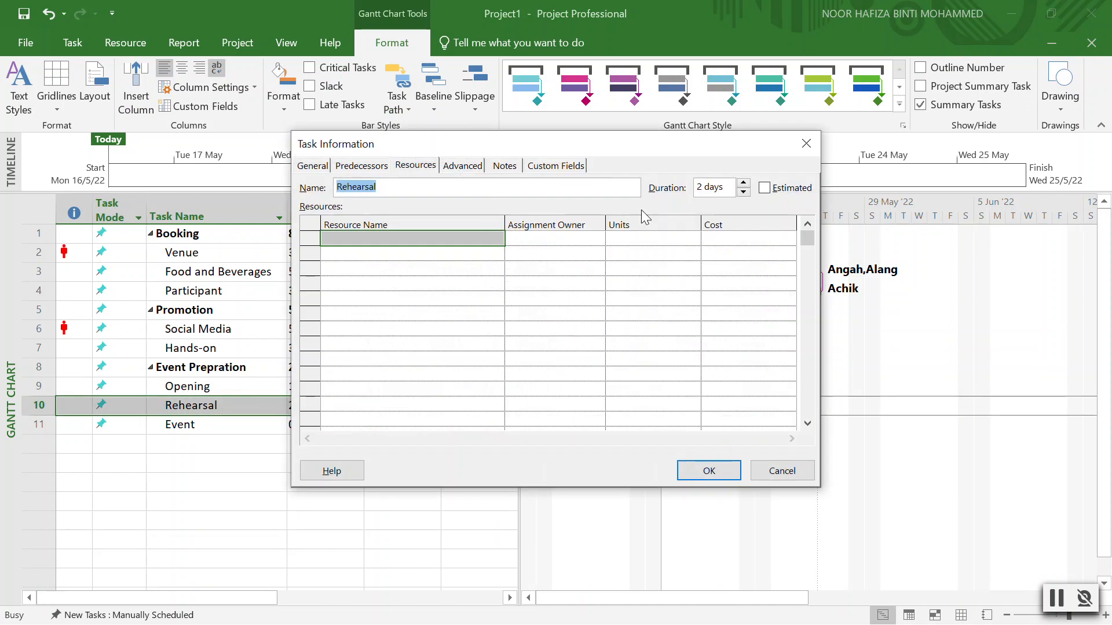
{"action": "left_click", "coordinate": [382, 165]}
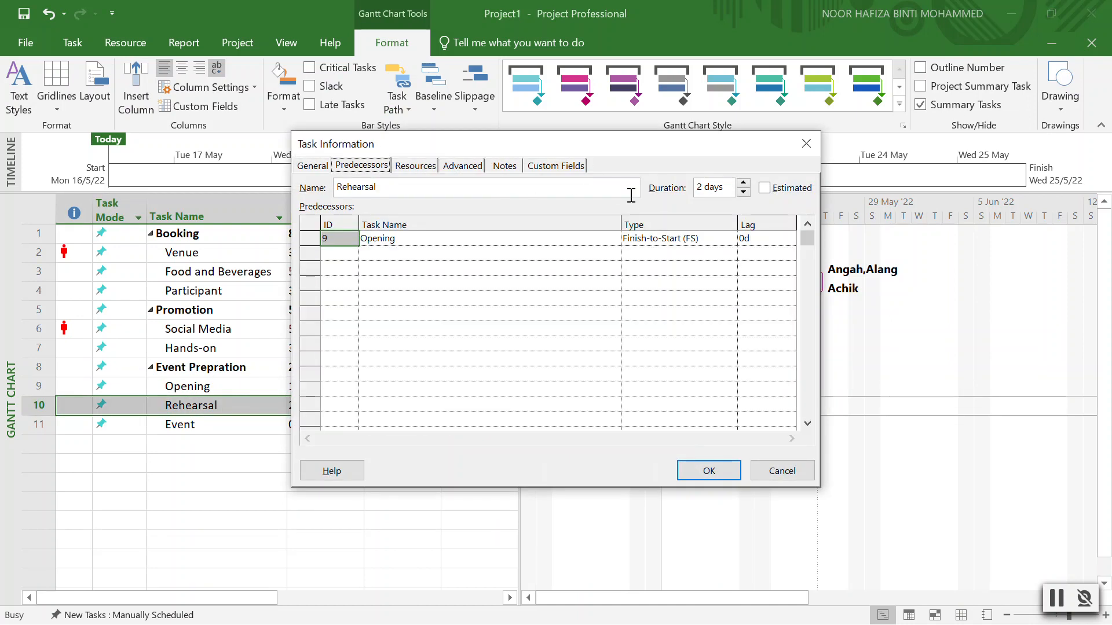
{"action": "left_click", "coordinate": [712, 237]}
{"action": "left_click", "coordinate": [729, 238]}
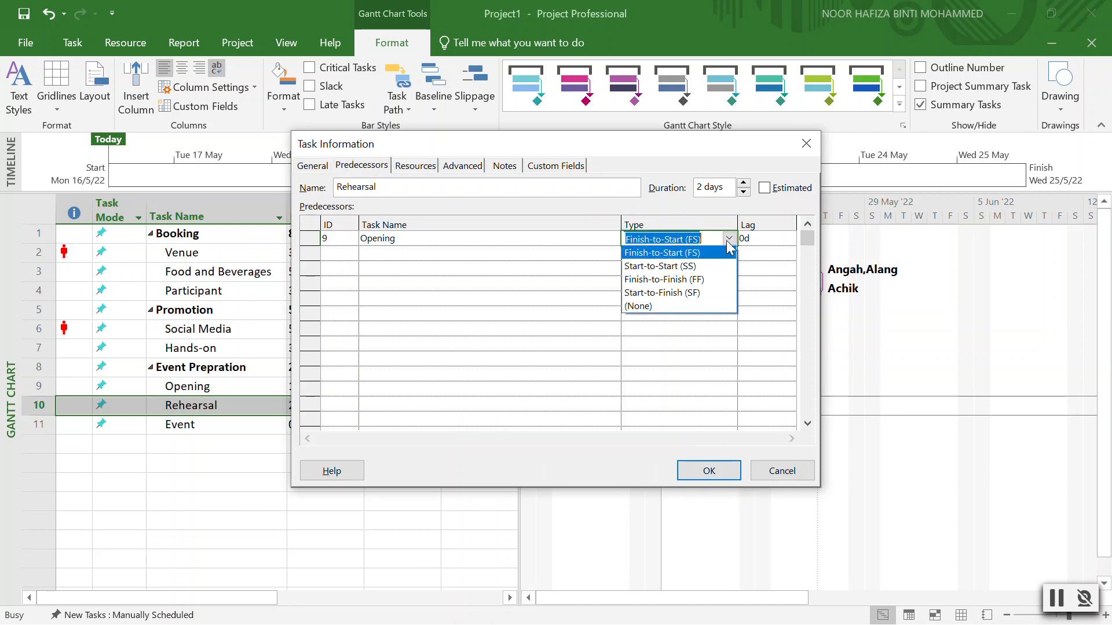
{"action": "left_click", "coordinate": [693, 280]}
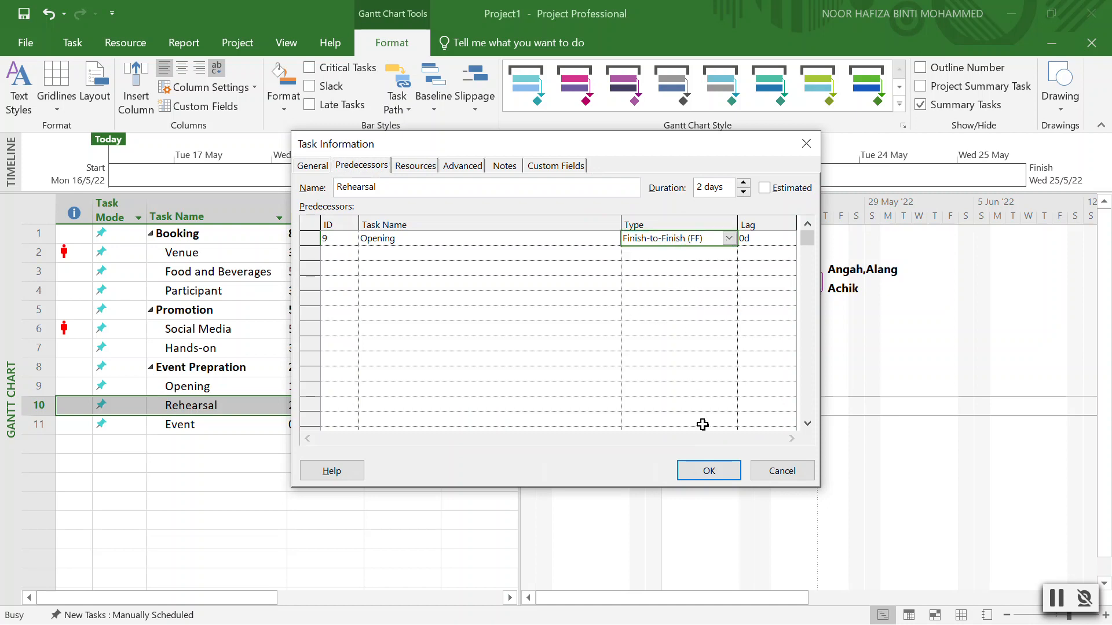
{"action": "left_click", "coordinate": [710, 470]}
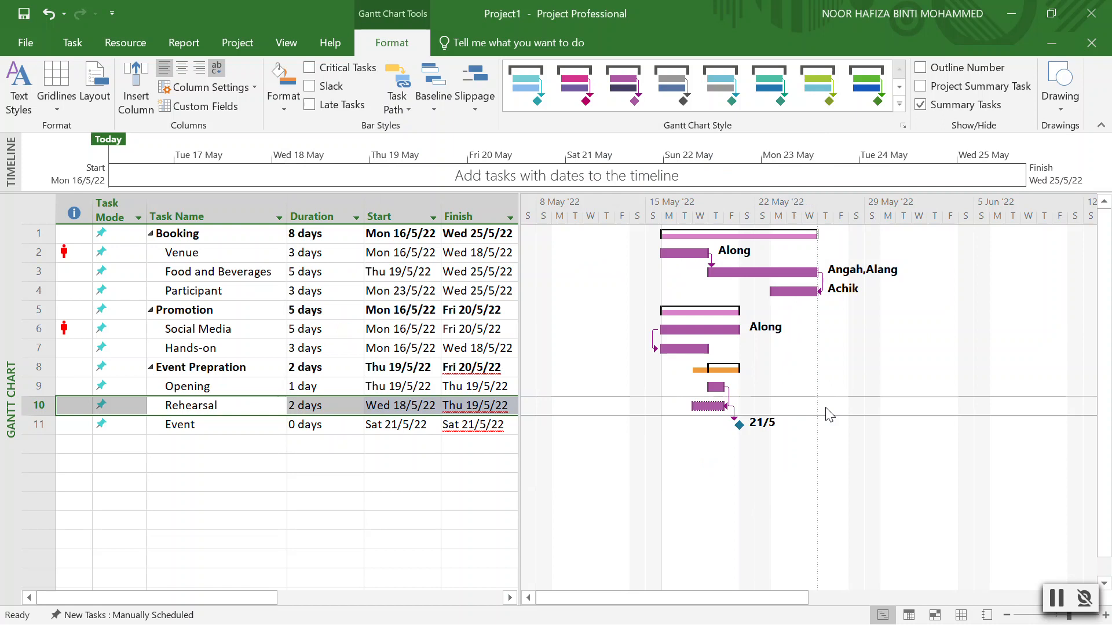
{"action": "left_click", "coordinate": [709, 407]}
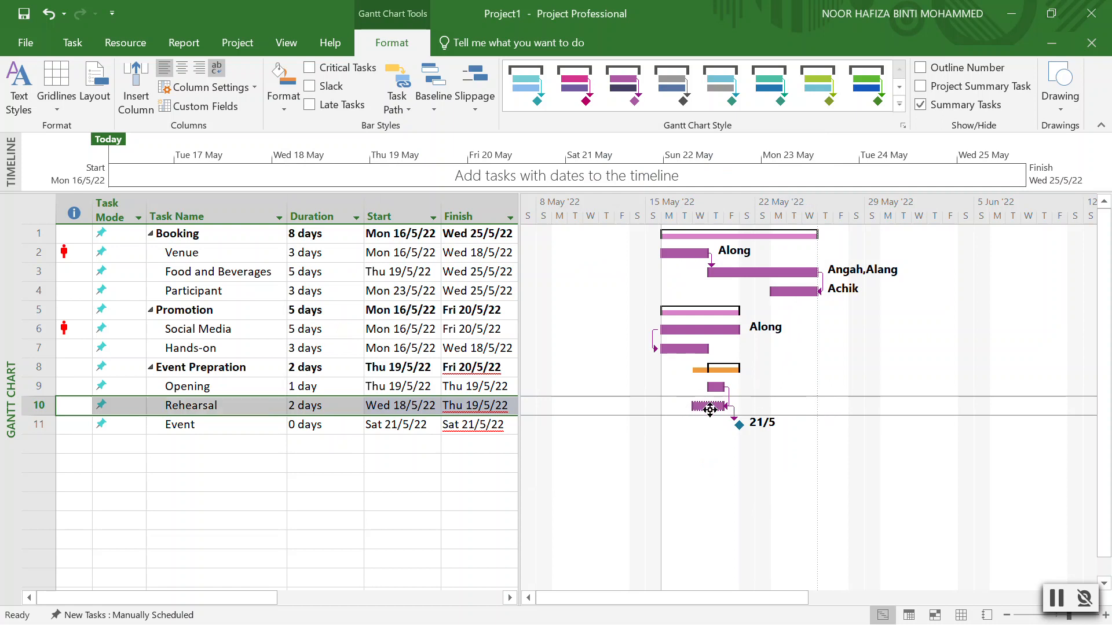
Switch the Opening link type to start-to-start (SS) instead.
{"action": "double_click", "coordinate": [230, 409]}
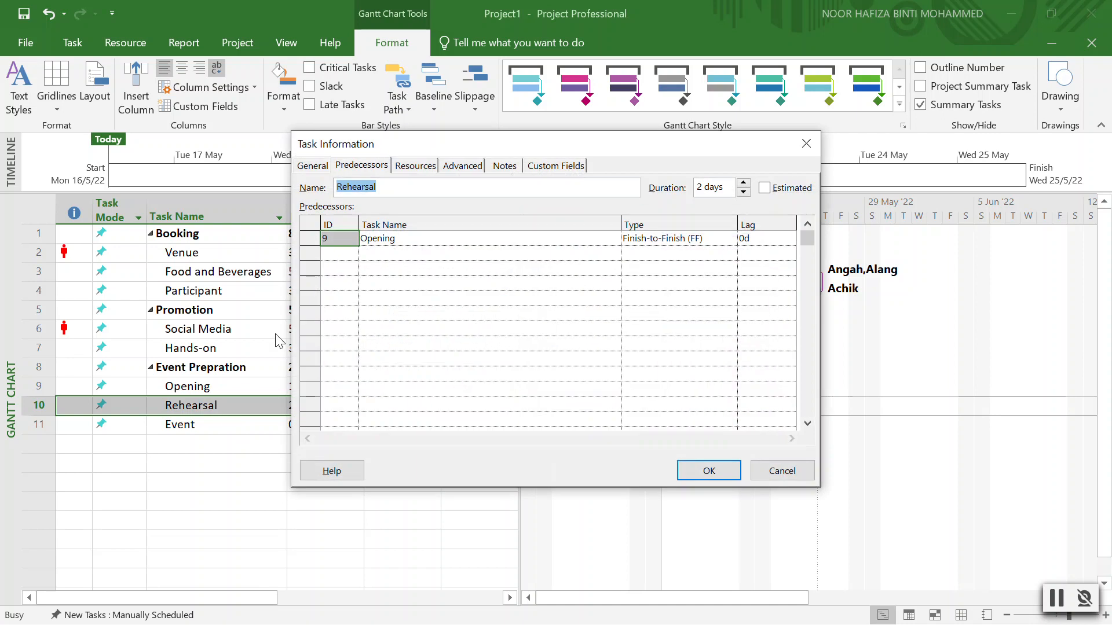
{"action": "left_click", "coordinate": [671, 244]}
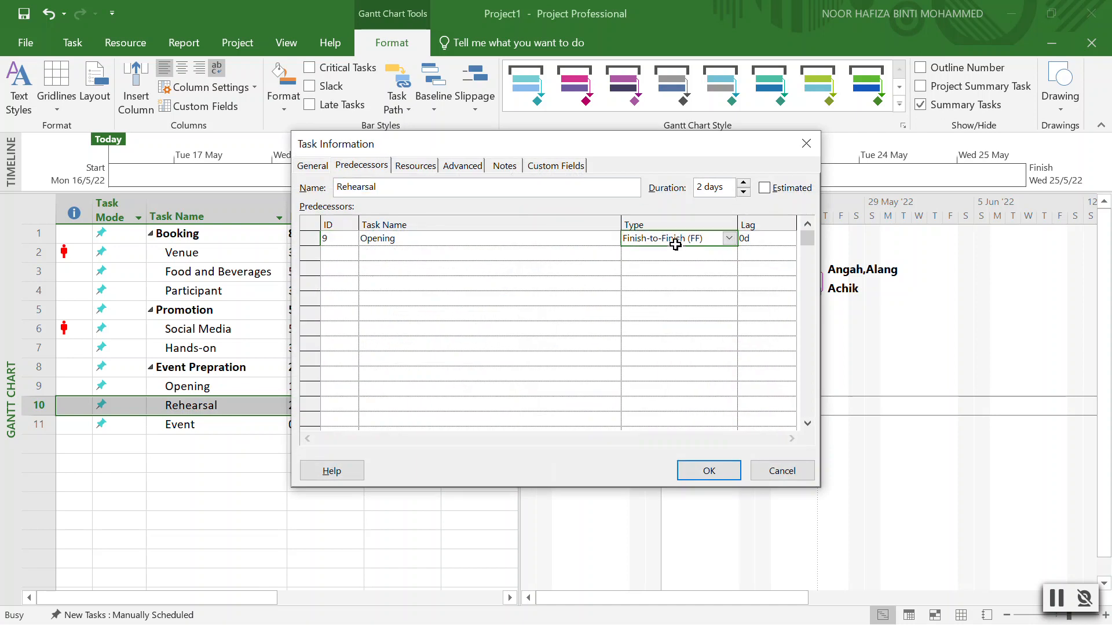
{"action": "left_click", "coordinate": [724, 241]}
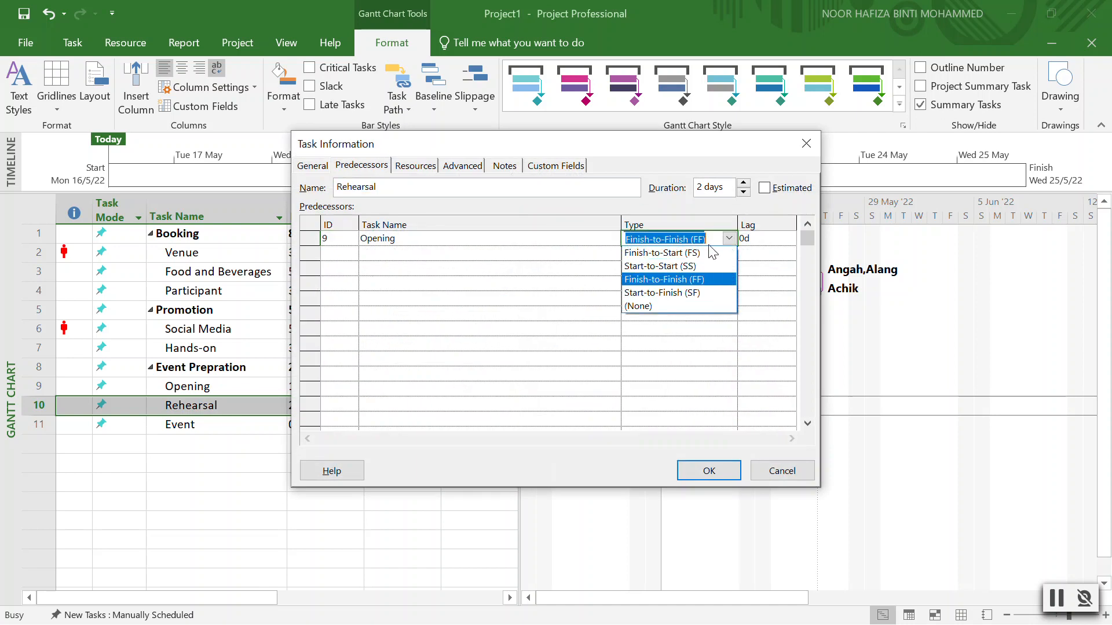
{"action": "left_click", "coordinate": [666, 268]}
{"action": "left_click", "coordinate": [709, 470]}
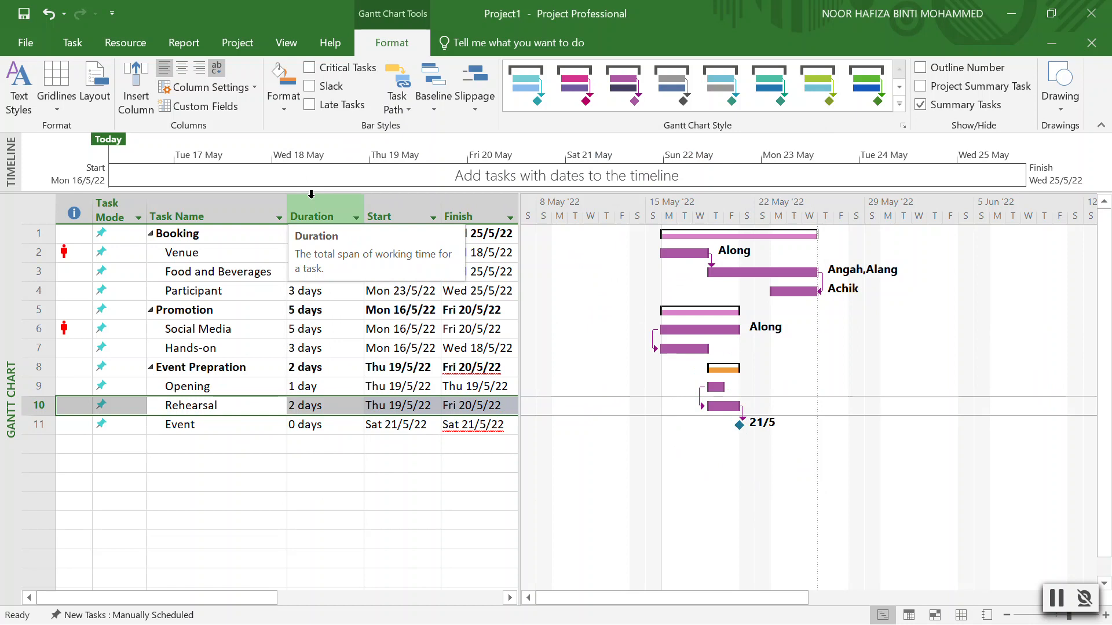
Switch to the standard Gantt Chart view after briefly trying Tracking Gantt.
{"action": "left_click", "coordinate": [288, 49]}
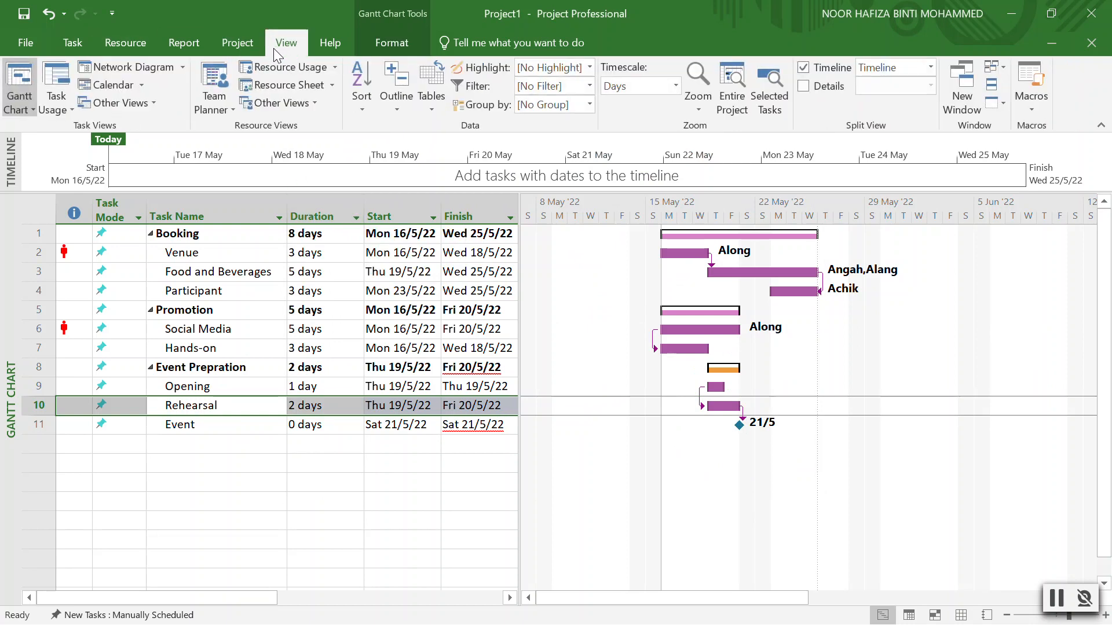
{"action": "left_click", "coordinate": [8, 110]}
{"action": "left_click", "coordinate": [43, 199]}
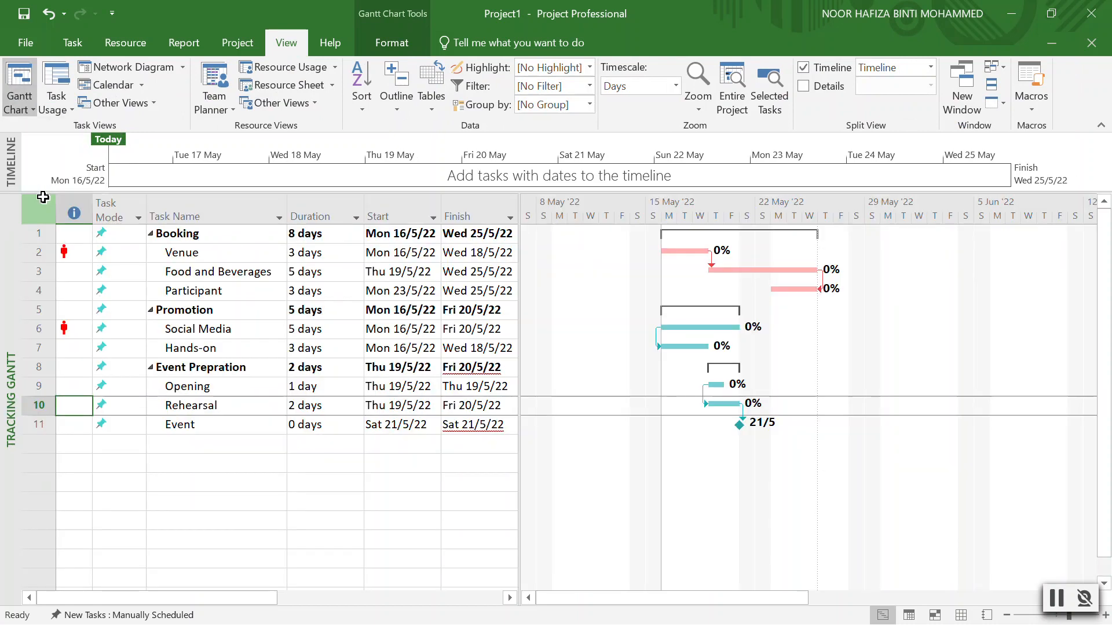
{"action": "left_click", "coordinate": [19, 106]}
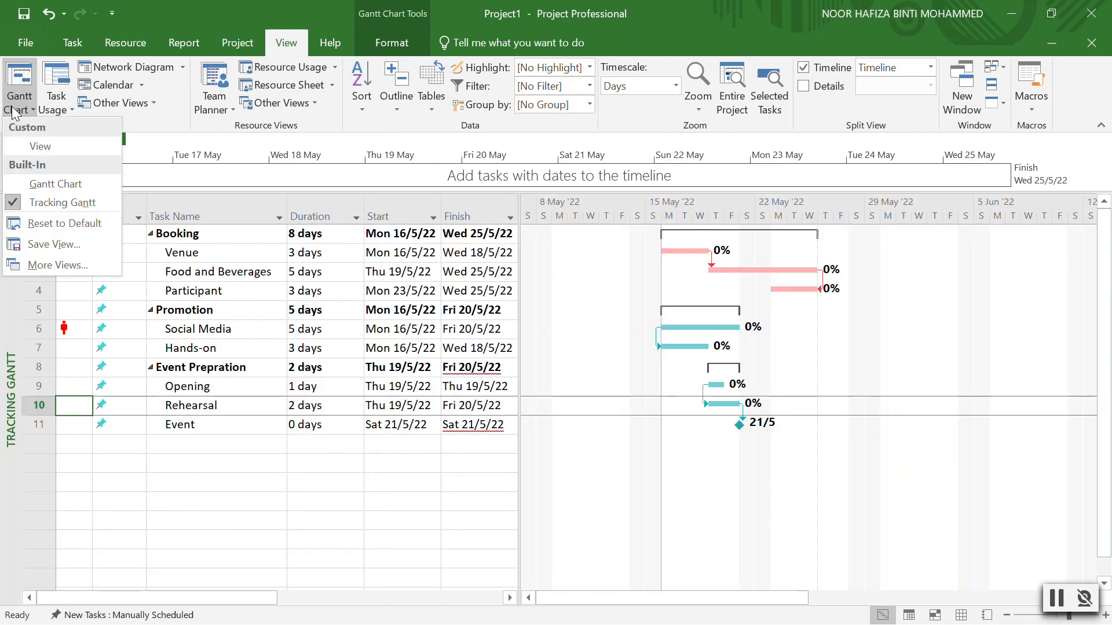
{"action": "left_click", "coordinate": [34, 186]}
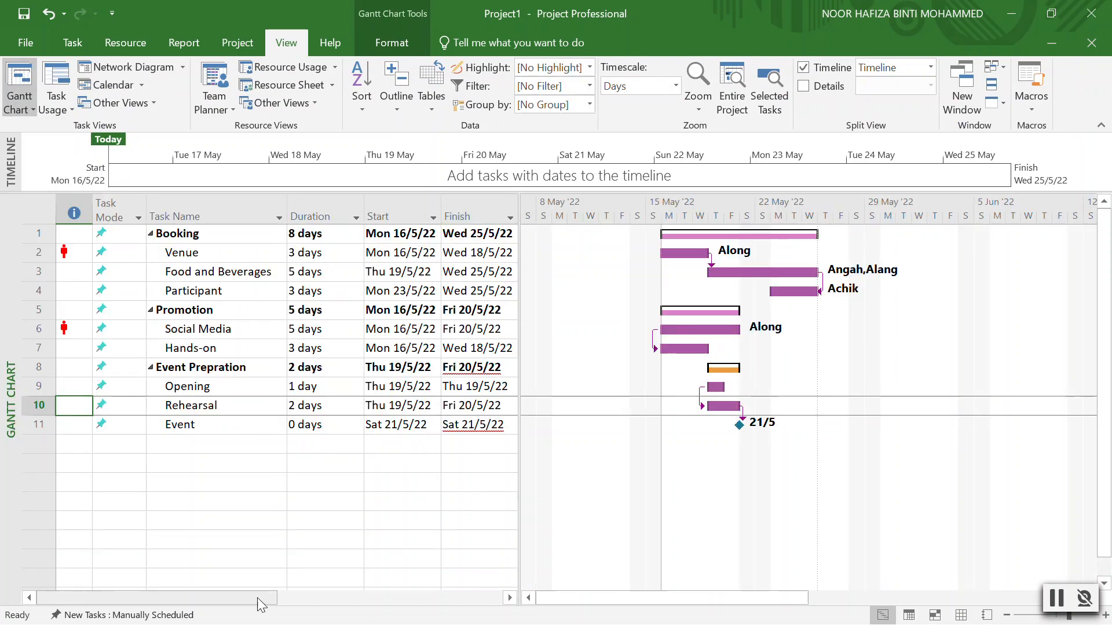
Widen the task table and narrow the Predecessors and Resource Names columns.
{"action": "left_click_drag", "start_coordinate": [256, 598], "coordinate": [106, 596]}
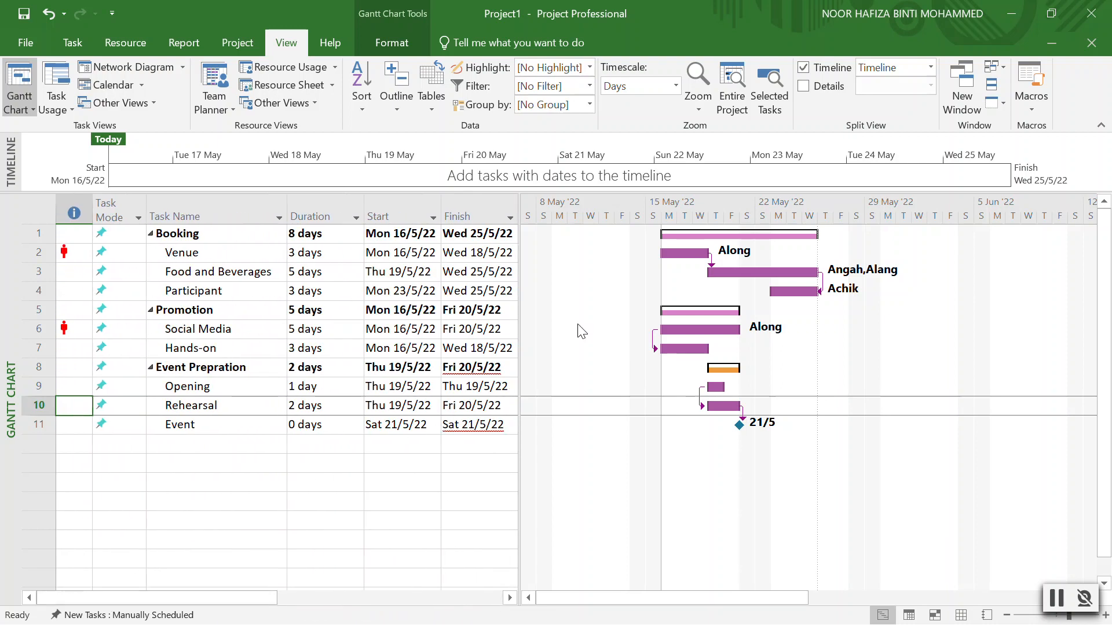
{"action": "left_click_drag", "start_coordinate": [521, 262], "coordinate": [717, 255]}
{"action": "left_click_drag", "start_coordinate": [619, 197], "coordinate": [564, 193]}
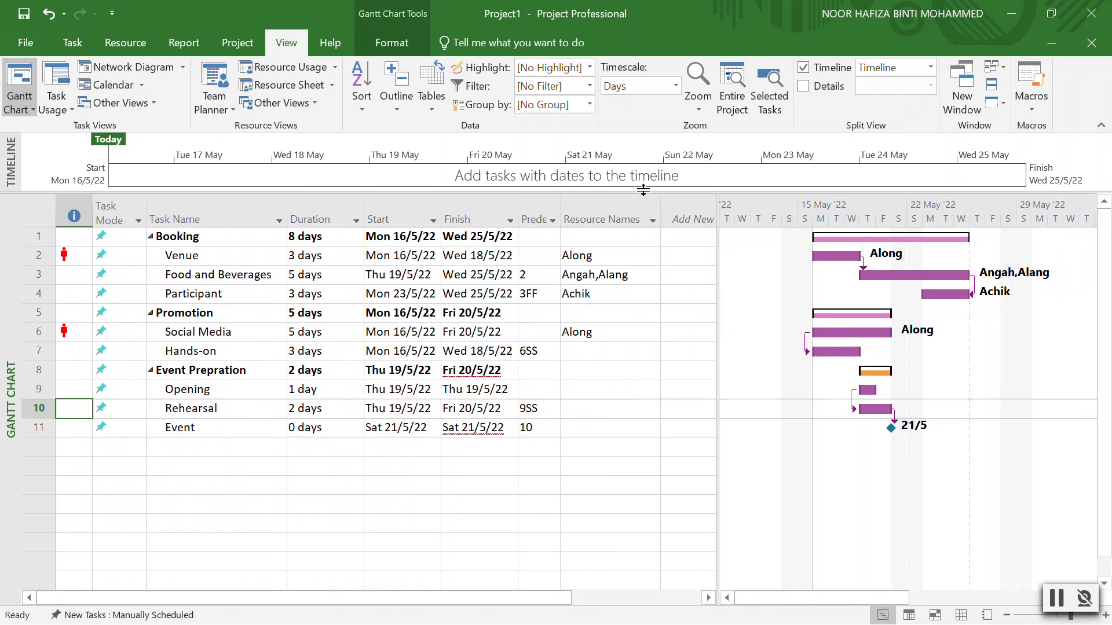
{"action": "left_click_drag", "start_coordinate": [661, 197], "coordinate": [638, 195]}
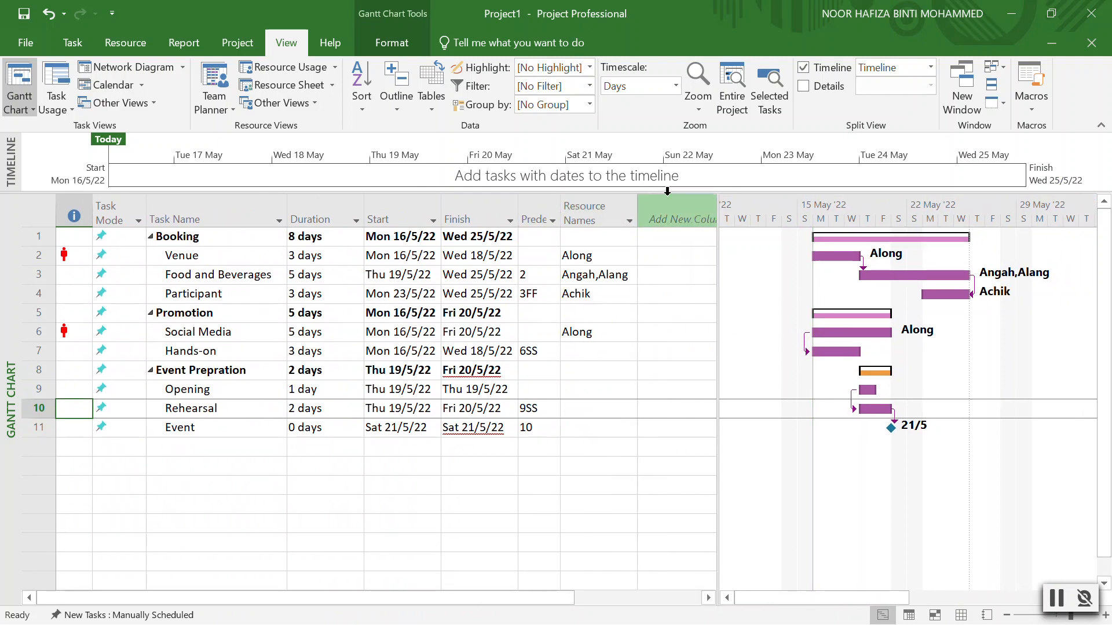
{"action": "left_click_drag", "start_coordinate": [719, 205], "coordinate": [639, 205]}
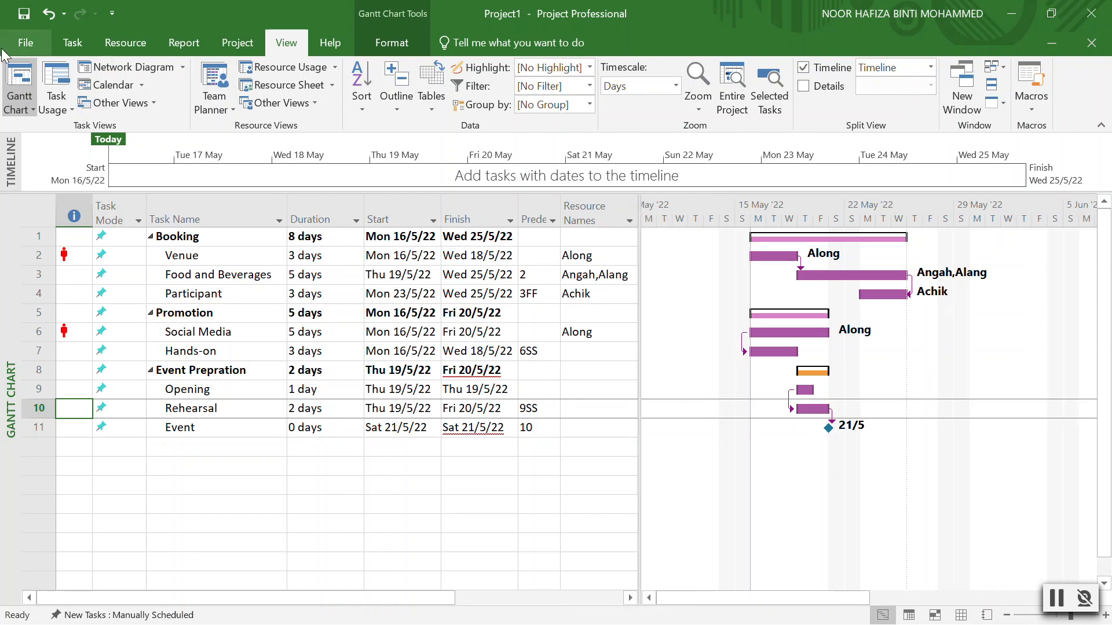
{"action": "left_click", "coordinate": [19, 44]}
Add a centred 'Project Exercise 1' page header and check it in the preview.
{"action": "left_click", "coordinate": [32, 212]}
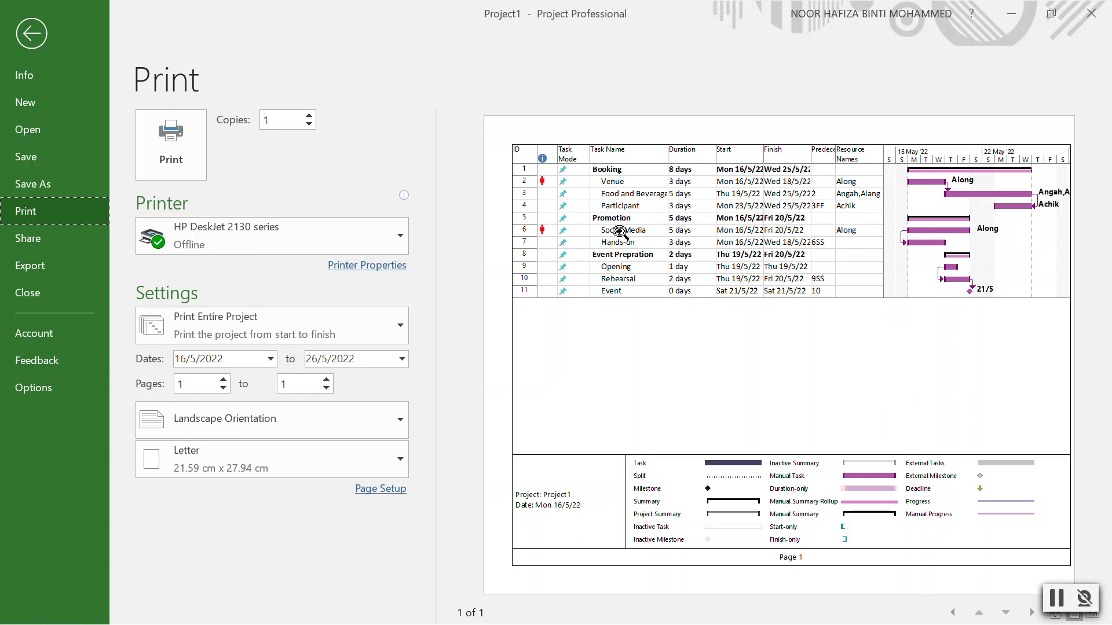
{"action": "mouse_move", "coordinate": [348, 238]}
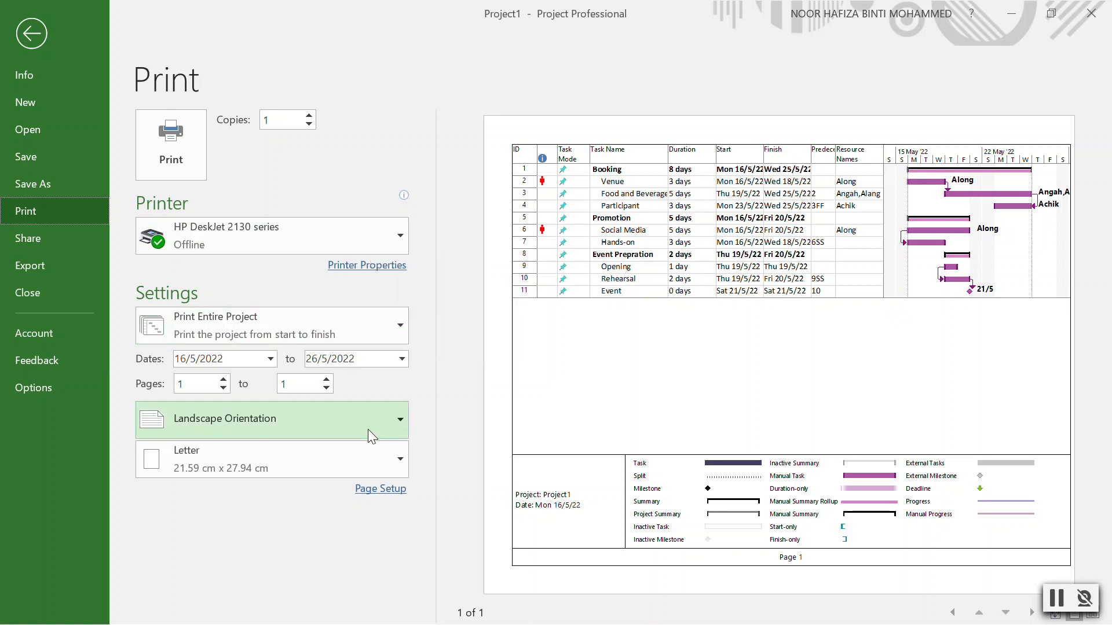
{"action": "left_click", "coordinate": [381, 488]}
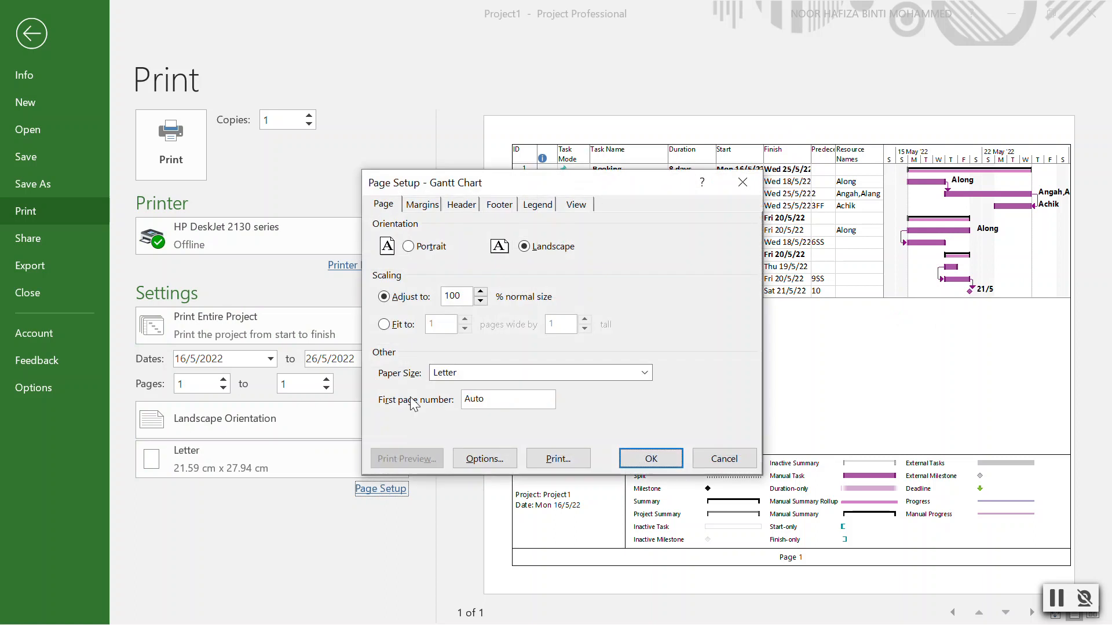
{"action": "left_click", "coordinate": [469, 203]}
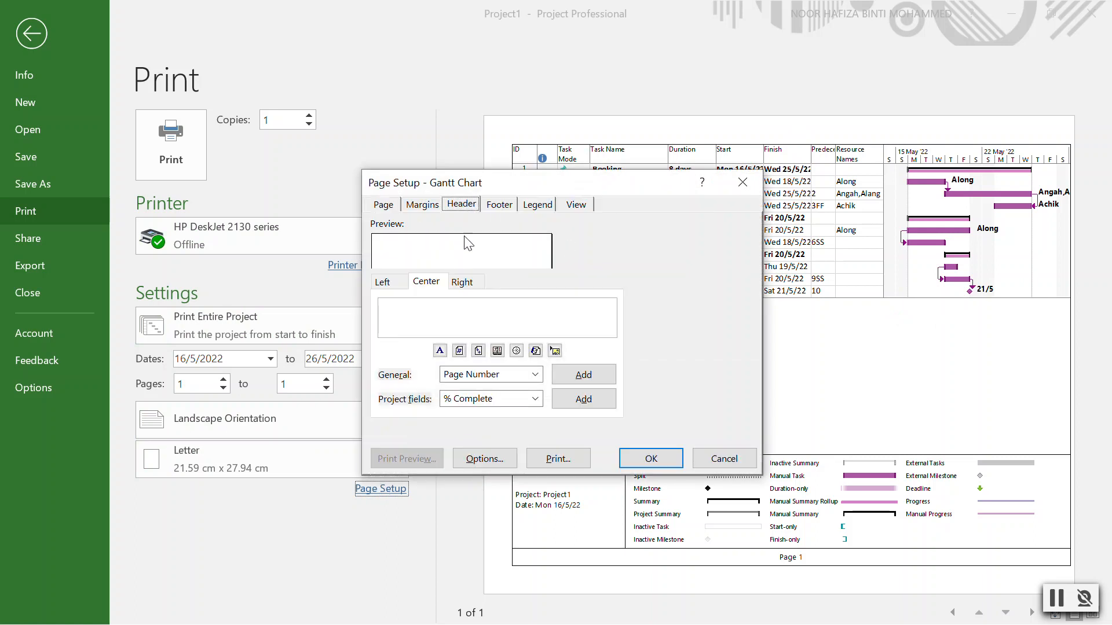
{"action": "type", "text": "Project Exercise 1"}
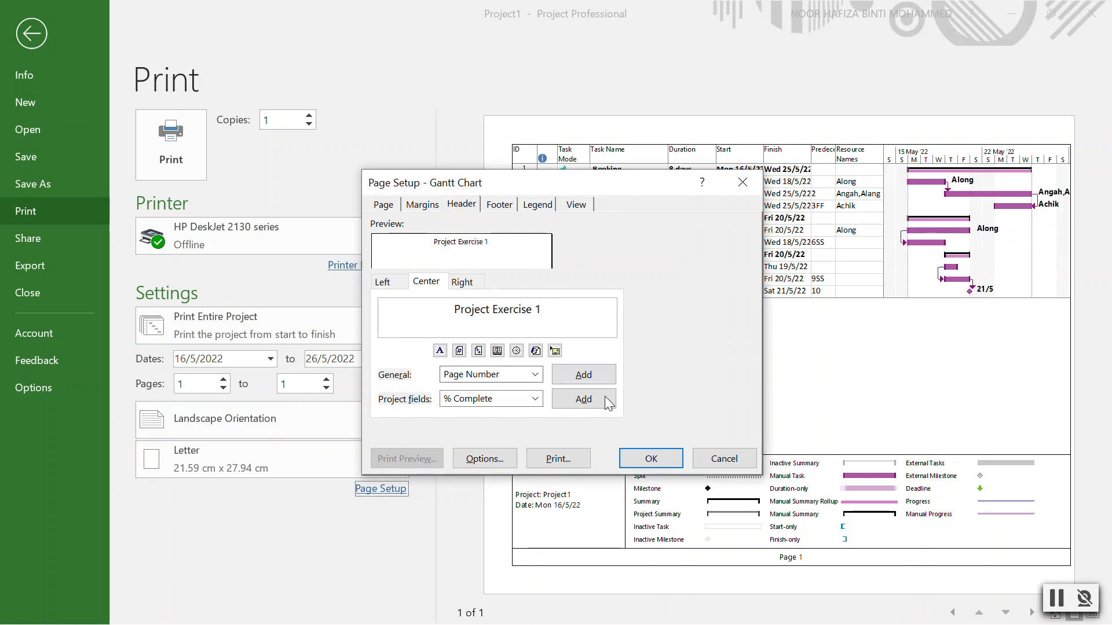
{"action": "left_click", "coordinate": [651, 459]}
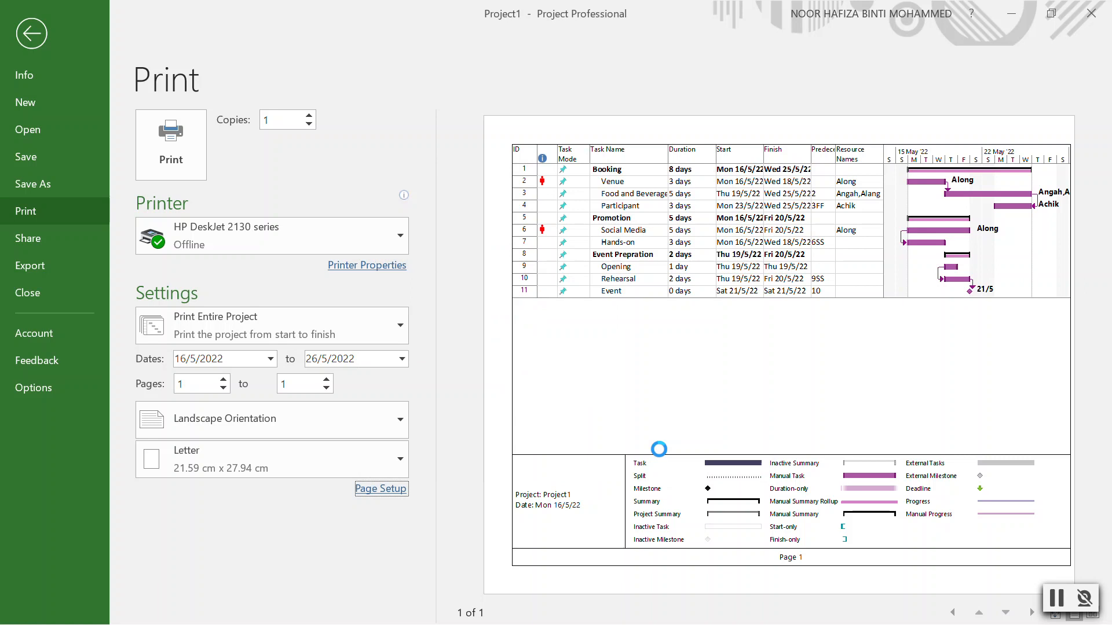
{"action": "left_click", "coordinate": [377, 490]}
{"action": "left_click", "coordinate": [742, 179]}
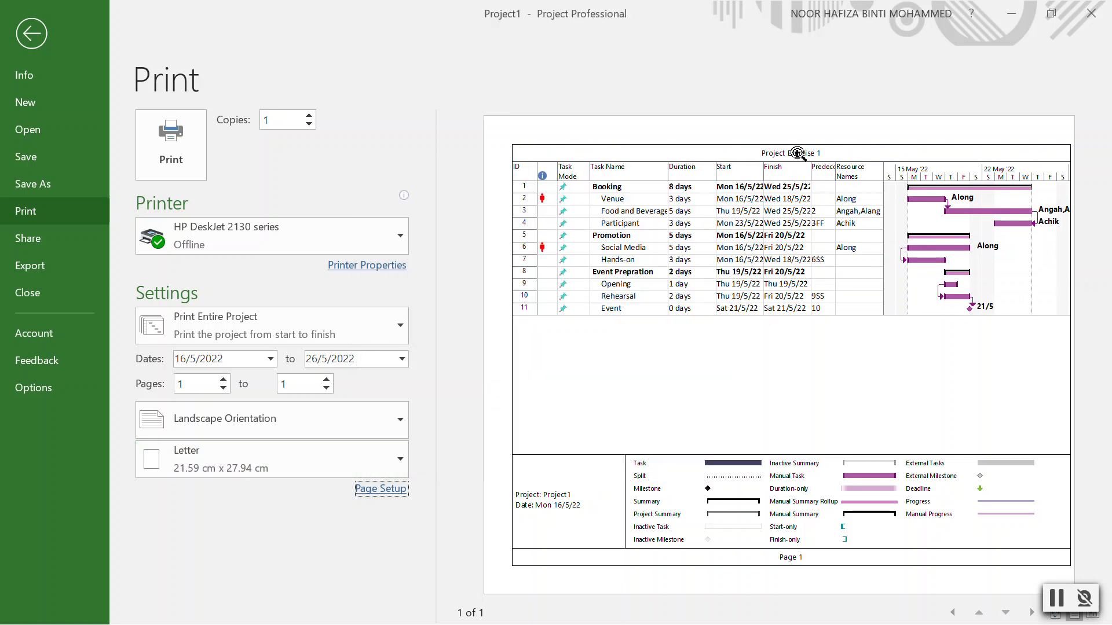
{"action": "left_click", "coordinate": [798, 152]}
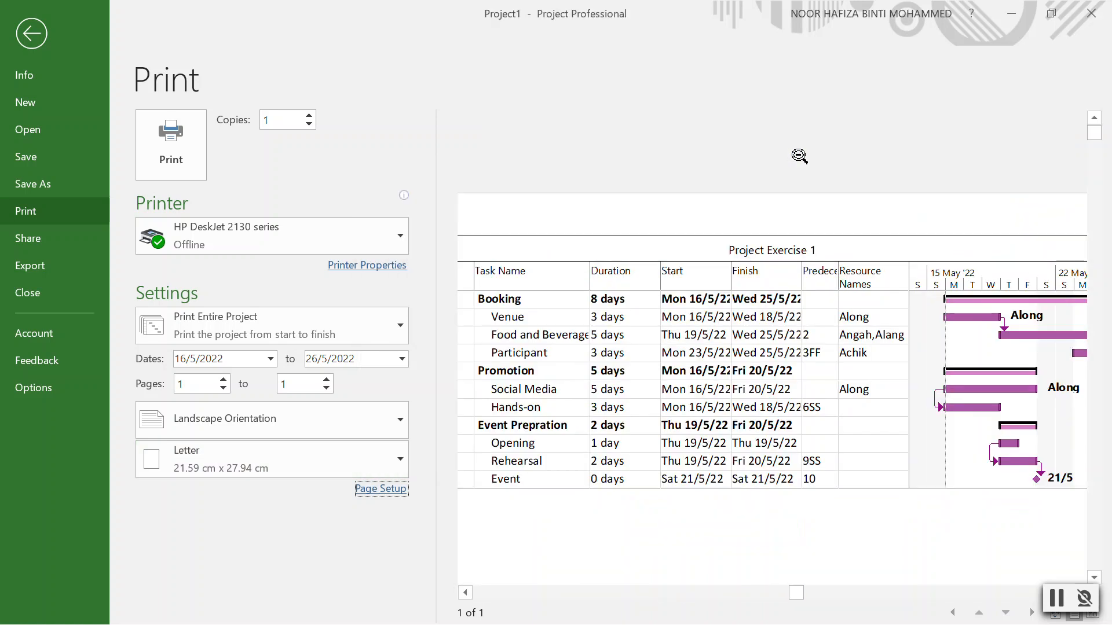
{"action": "left_click", "coordinate": [809, 251]}
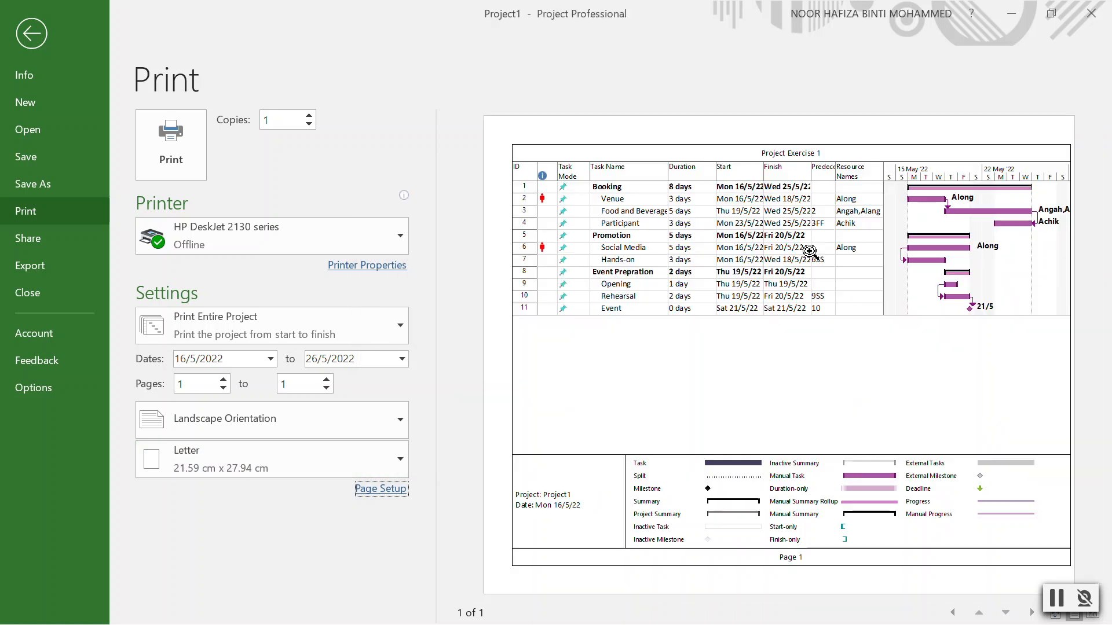
Replace the centre footer with three lines: student's name, student ID and TBA1184C.
{"action": "left_click", "coordinate": [384, 491]}
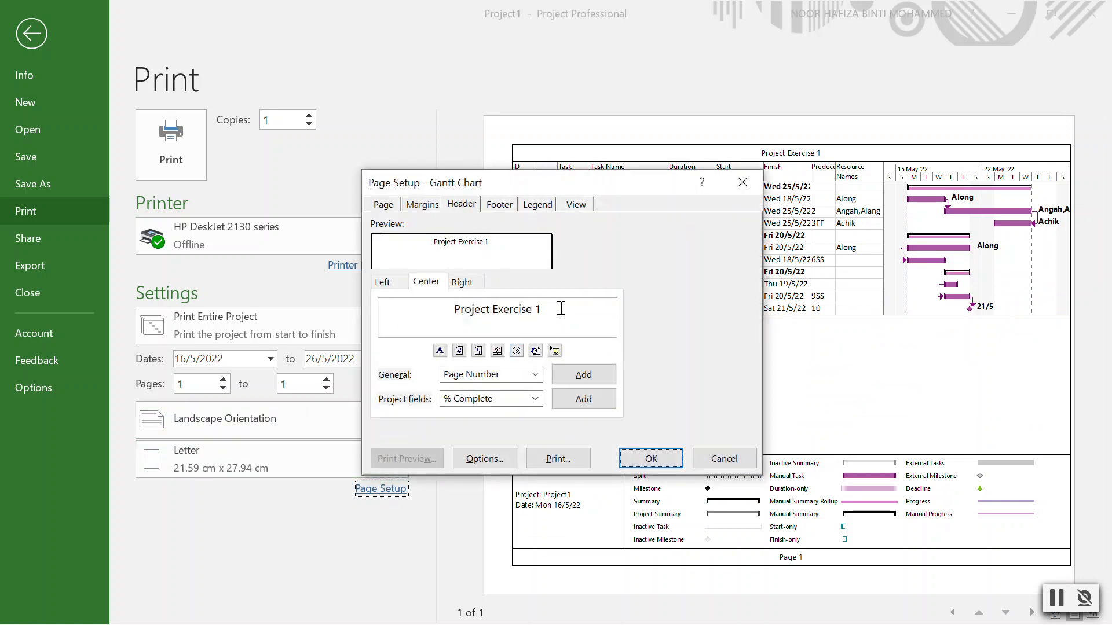
{"action": "left_click", "coordinate": [504, 206]}
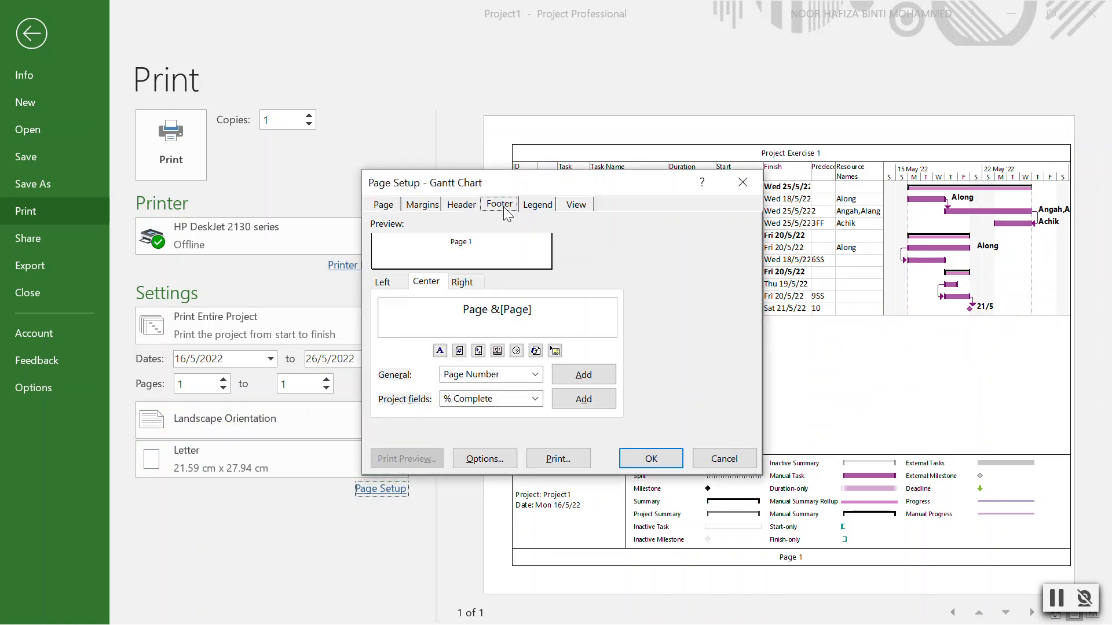
{"action": "left_click", "coordinate": [543, 316]}
{"action": "left_click_drag", "start_coordinate": [543, 317], "coordinate": [423, 322]}
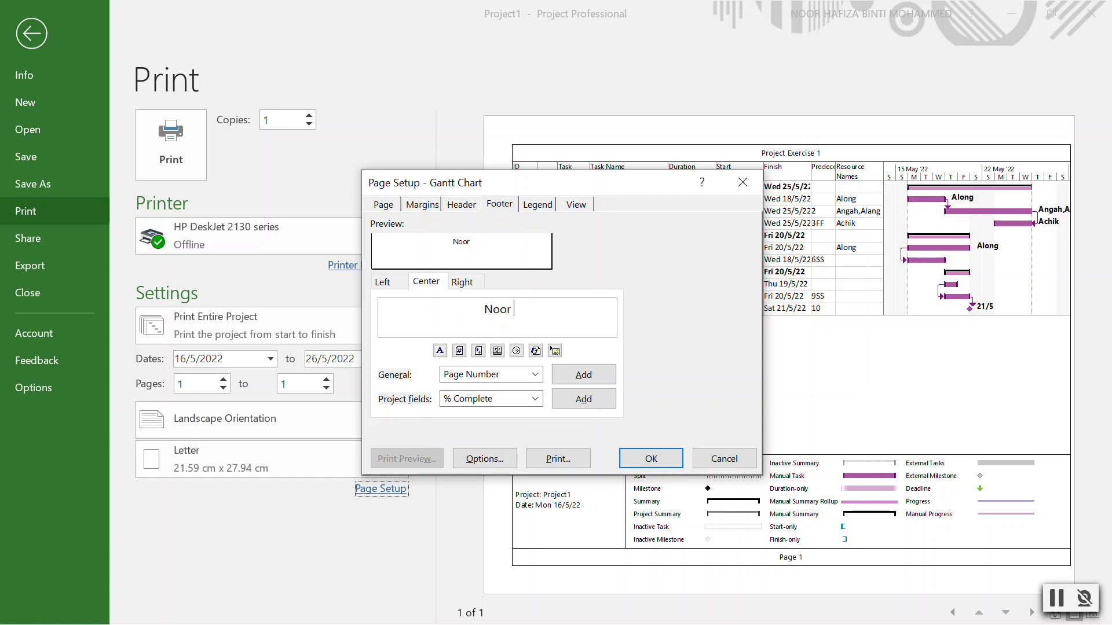
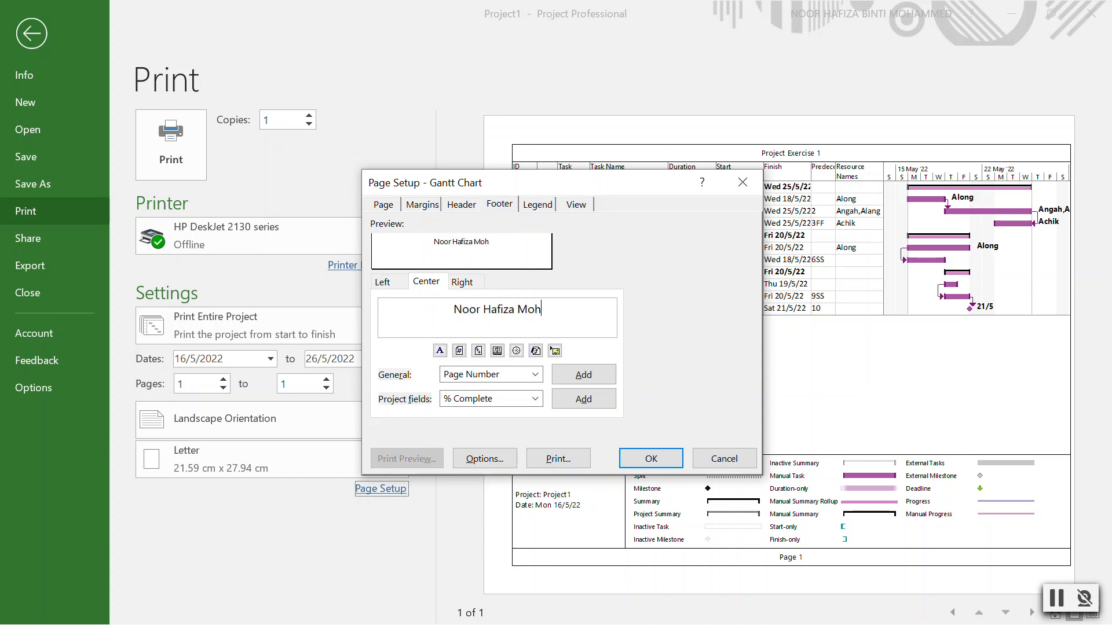
{"action": "key", "text": "Return"}
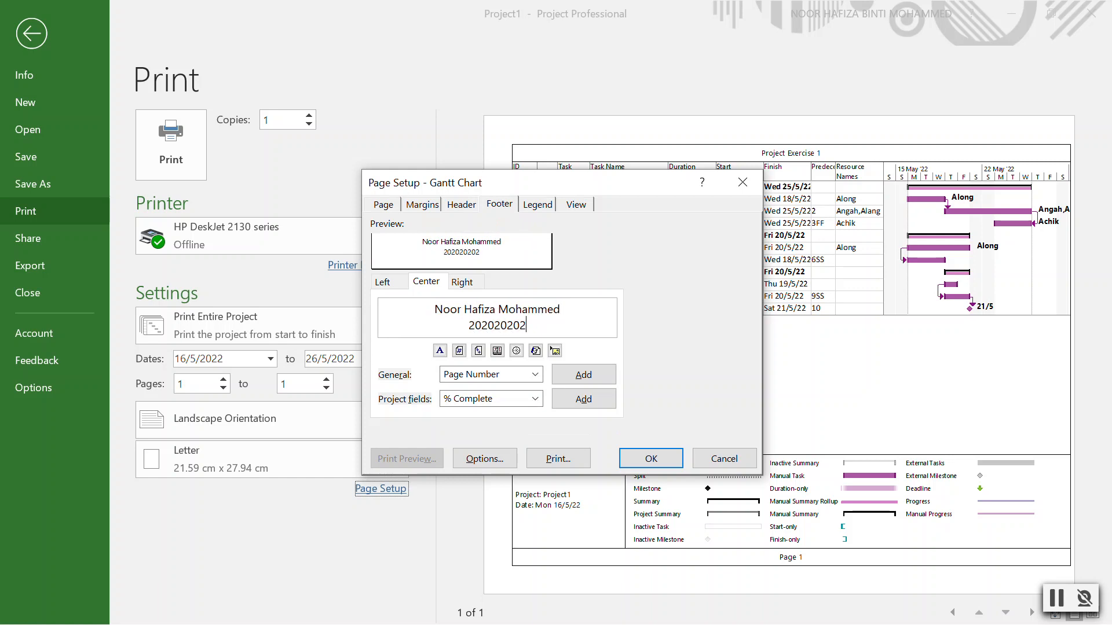
{"action": "key", "text": "Return"}
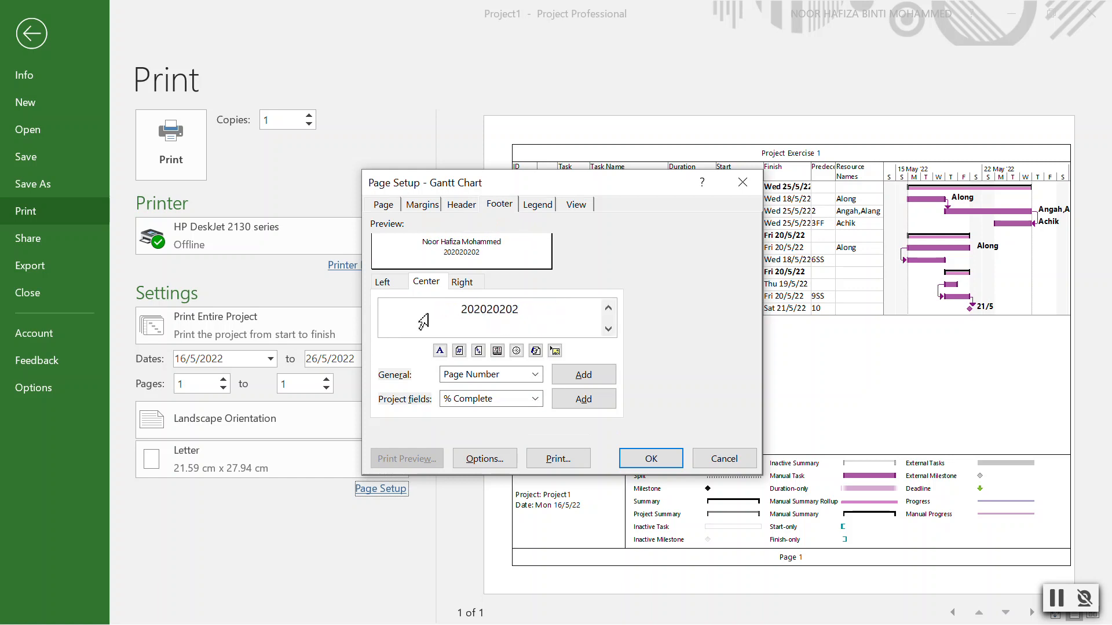
{"action": "type", "text": "TBA1184C"}
{"action": "left_click", "coordinate": [666, 458]}
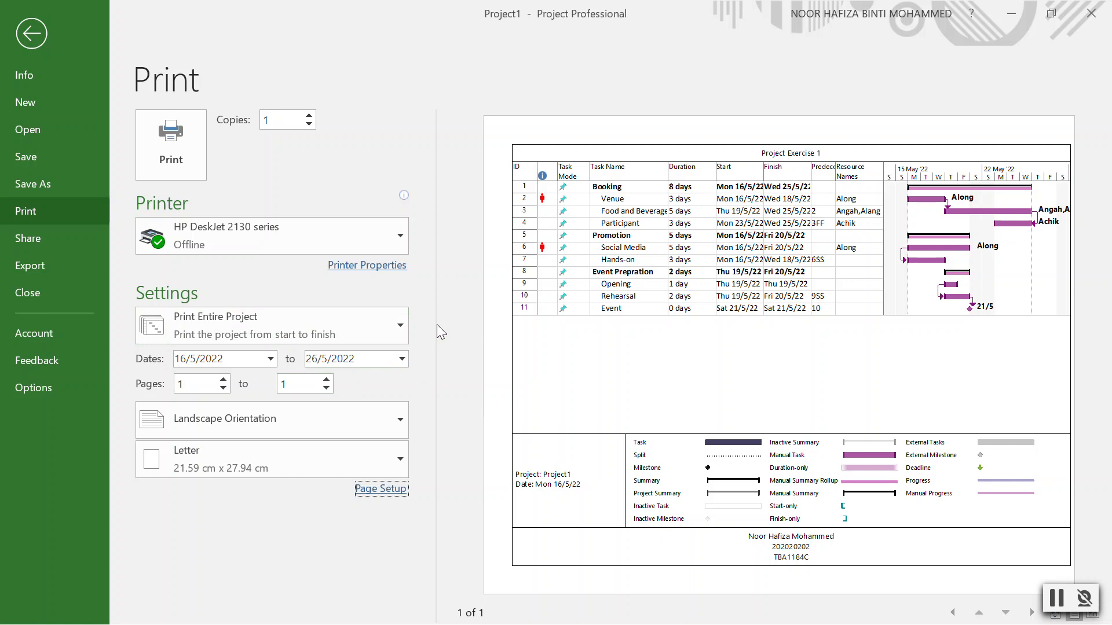
Select Microsoft Print to PDF as the printer.
{"action": "left_click", "coordinate": [354, 243]}
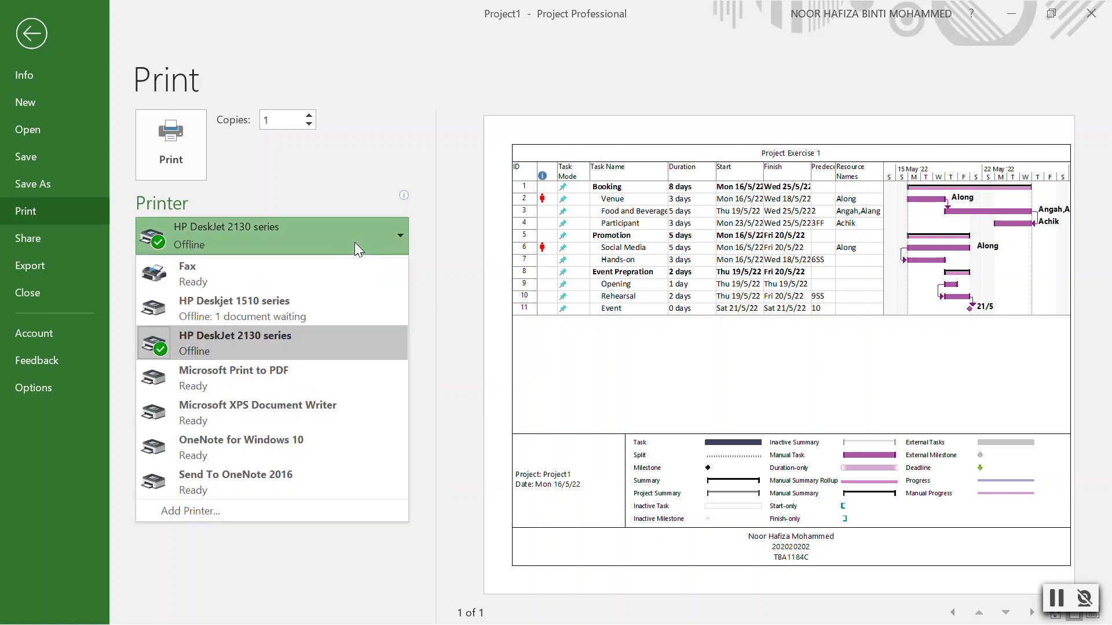
{"action": "left_click", "coordinate": [286, 376]}
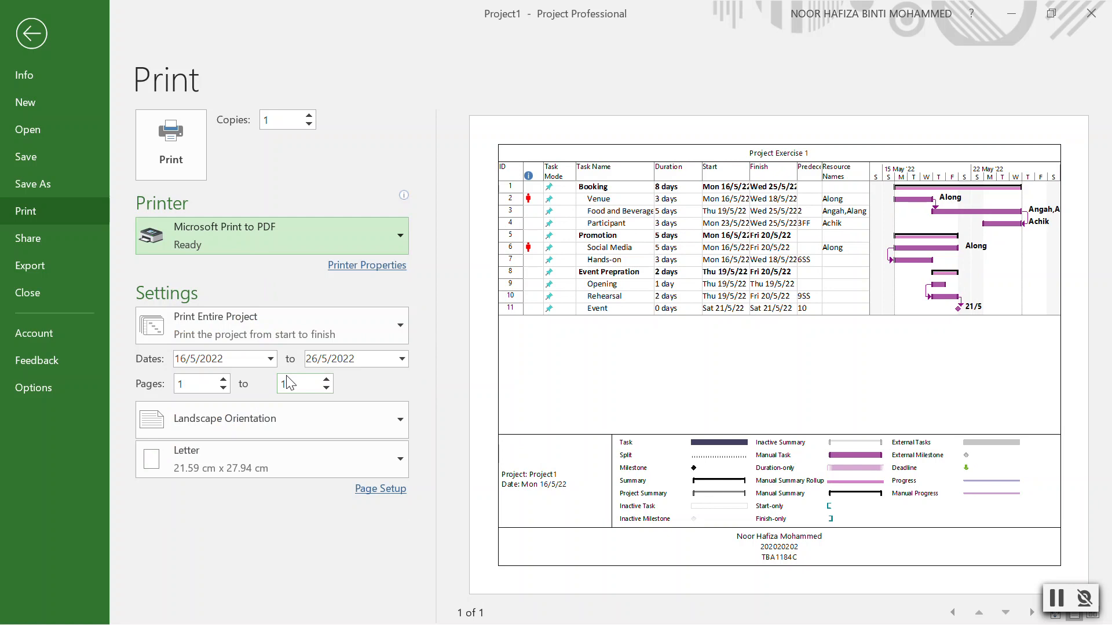